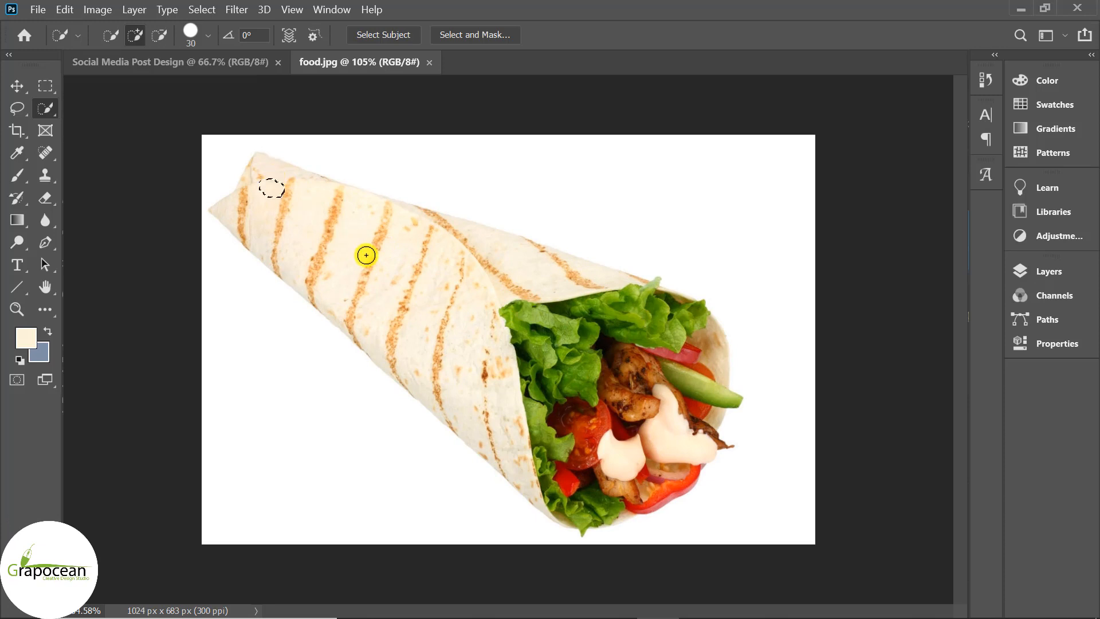
Select the whole wrap in food.jpg with the Quick Selection tool, including its pointed tip and filling
mouse_move(487, 309)
left_mouse_down()
mouse_move(621, 341)
mouse_move(489, 259)
mouse_move(599, 280)
left_mouse_up()
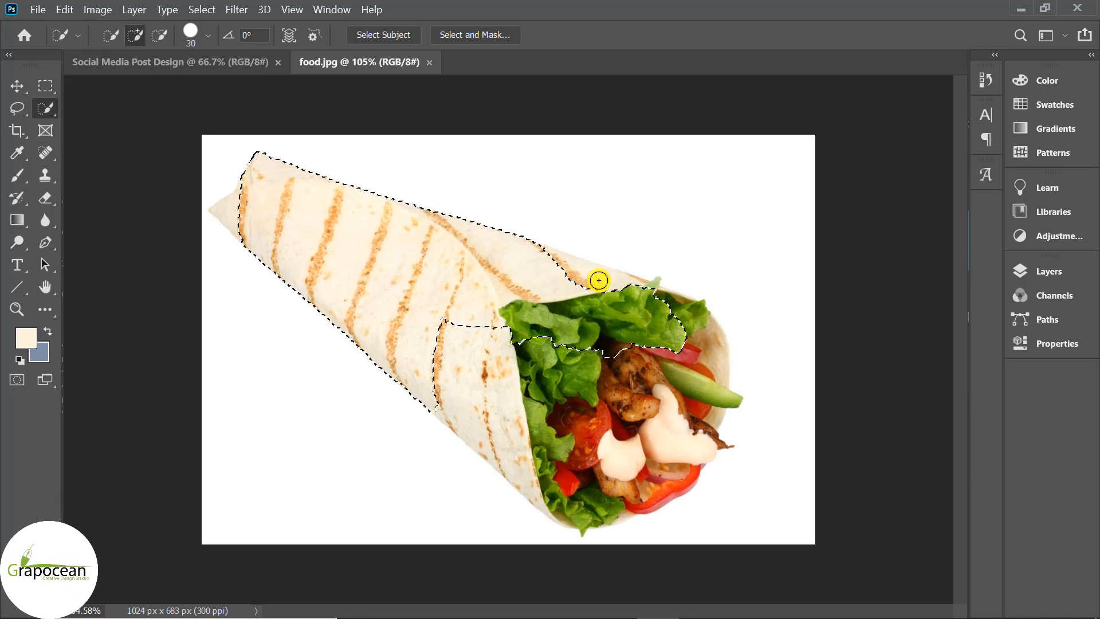
mouse_move(713, 335)
left_mouse_down()
mouse_move(716, 397)
mouse_move(649, 481)
mouse_move(581, 504)
mouse_move(620, 508)
left_mouse_up()
scroll(348, 290, "down", 2)
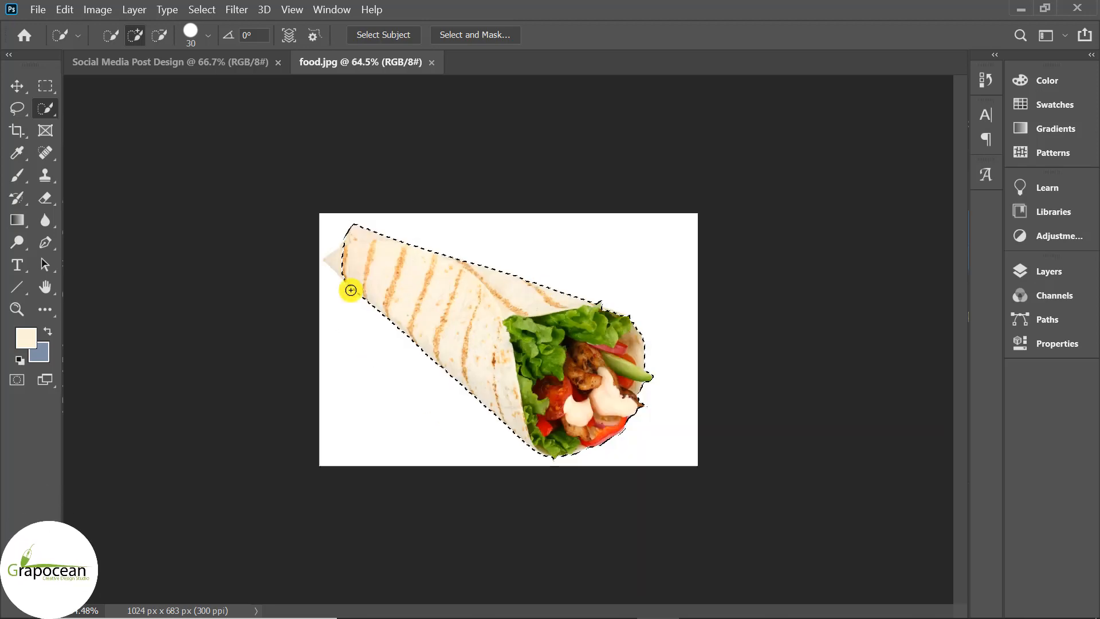
scroll(289, 226, "up", 5)
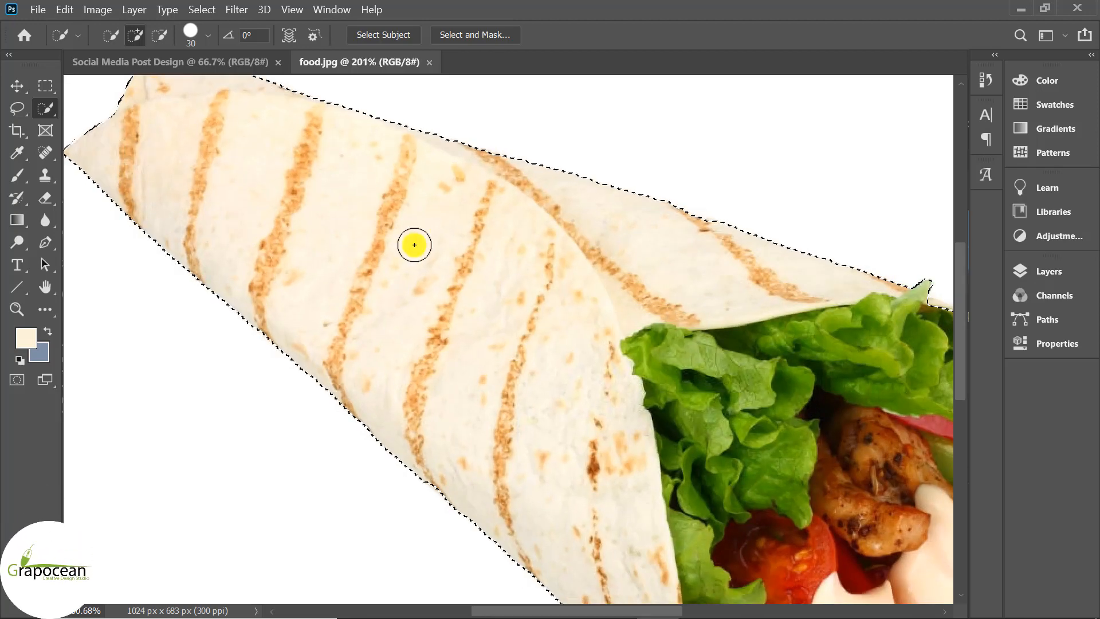
scroll(412, 242, "down", 2)
scroll(652, 280, "up", 4)
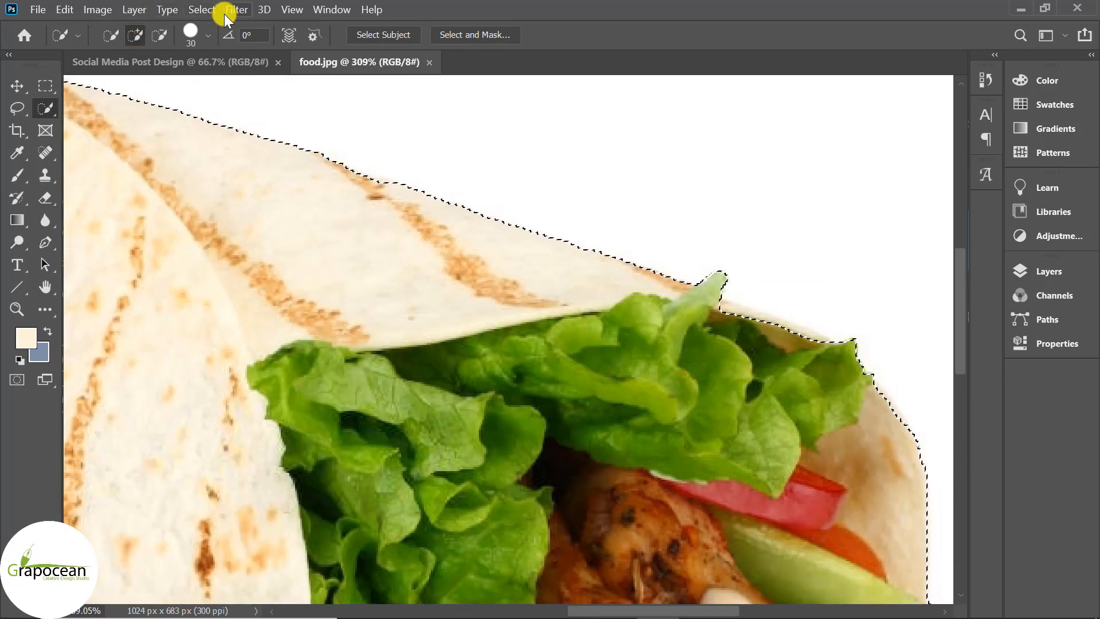
Smooth the wrap selection with a sample radius of 2 pixels
left_click(209, 11)
mouse_move(325, 235)
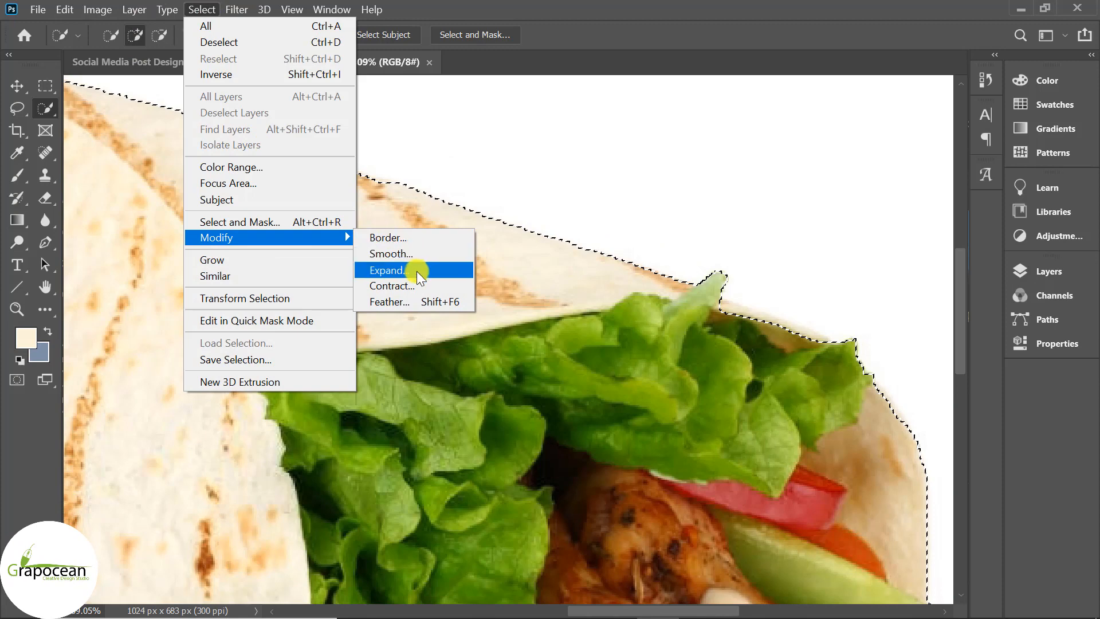
left_click(401, 253)
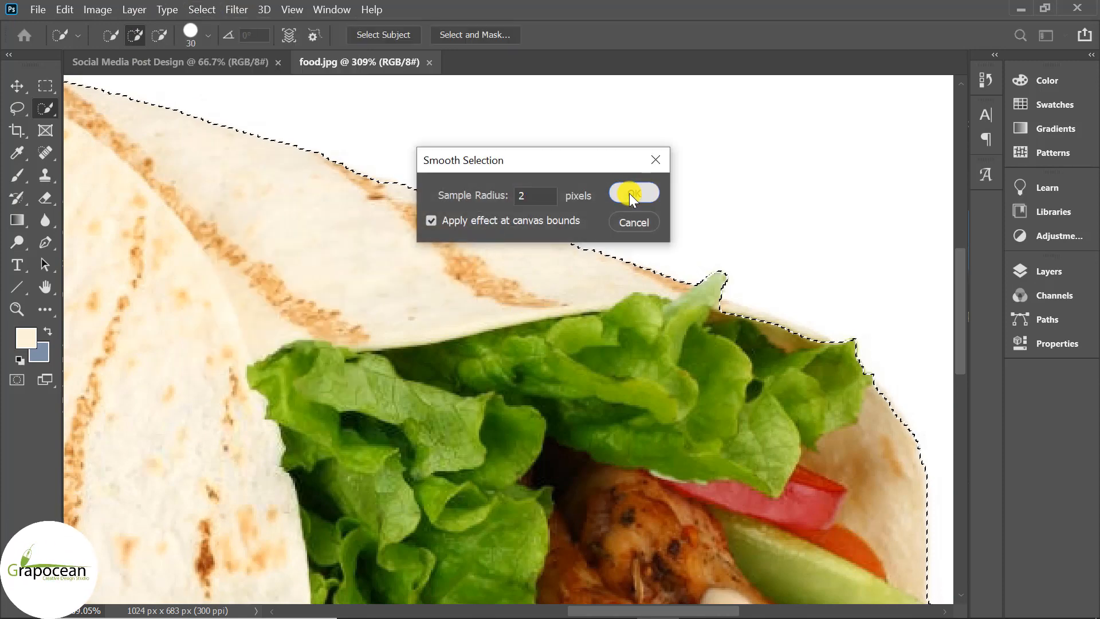
left_click(629, 194)
key("ctrl+0")
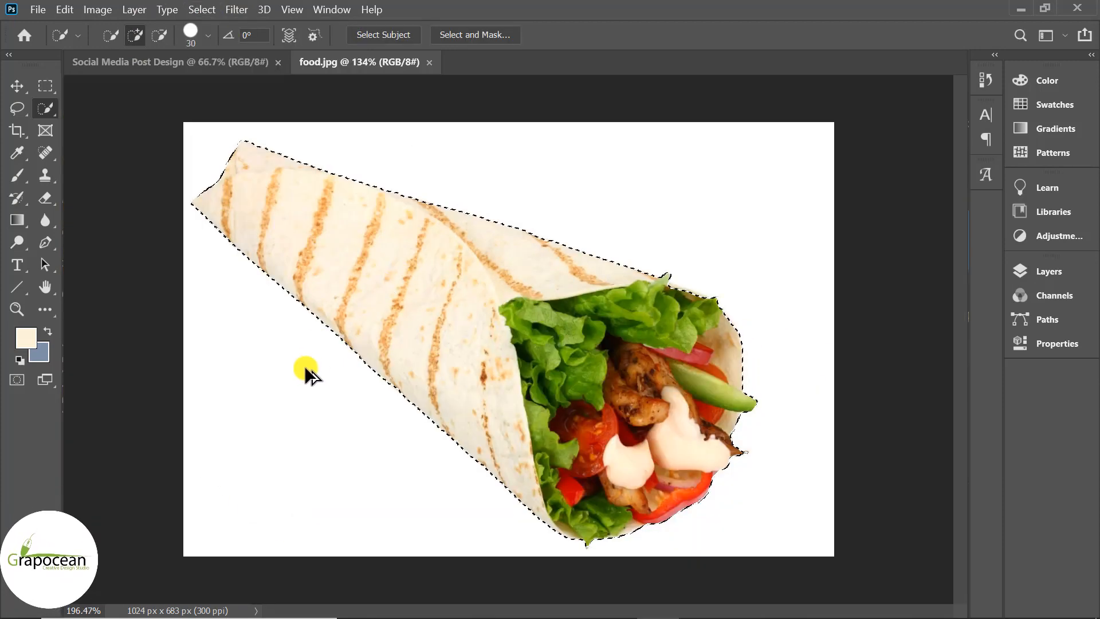
Mask out the white background of food.jpg with a layer mask made from the wrap selection
scroll(398, 491, "up", 5)
scroll(404, 467, "down", 5)
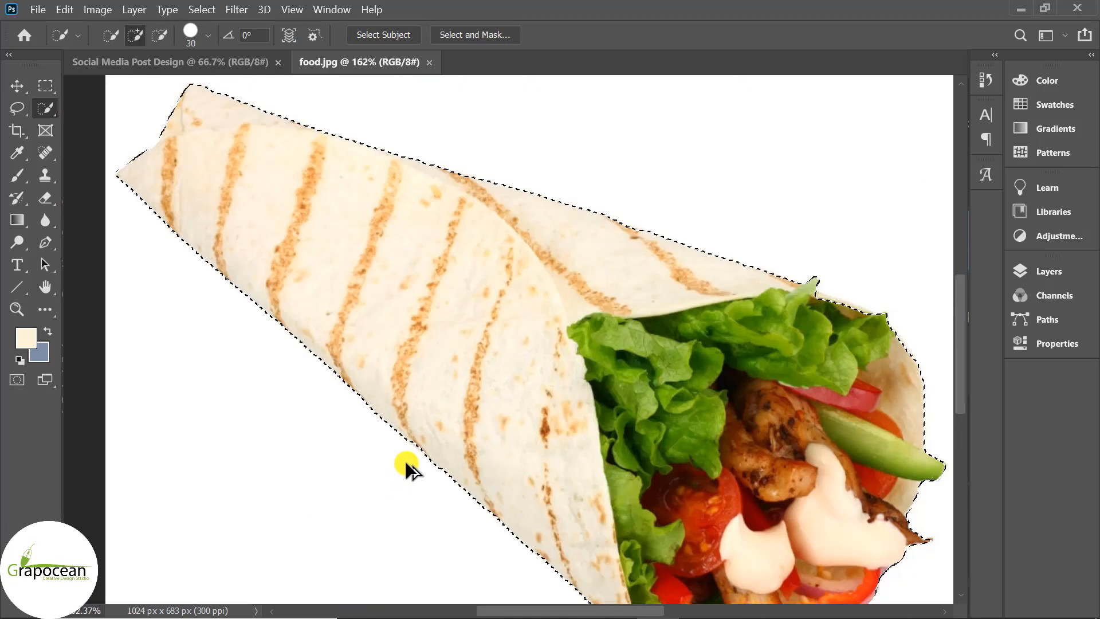
scroll(404, 461, "down", 2)
left_click(1049, 271)
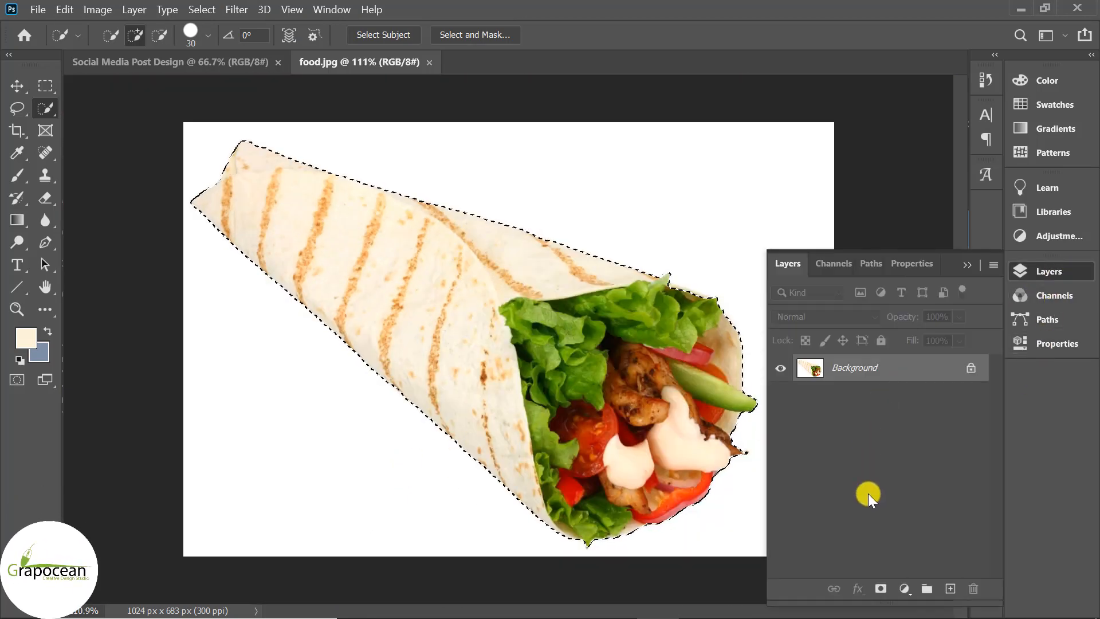
left_click(880, 588)
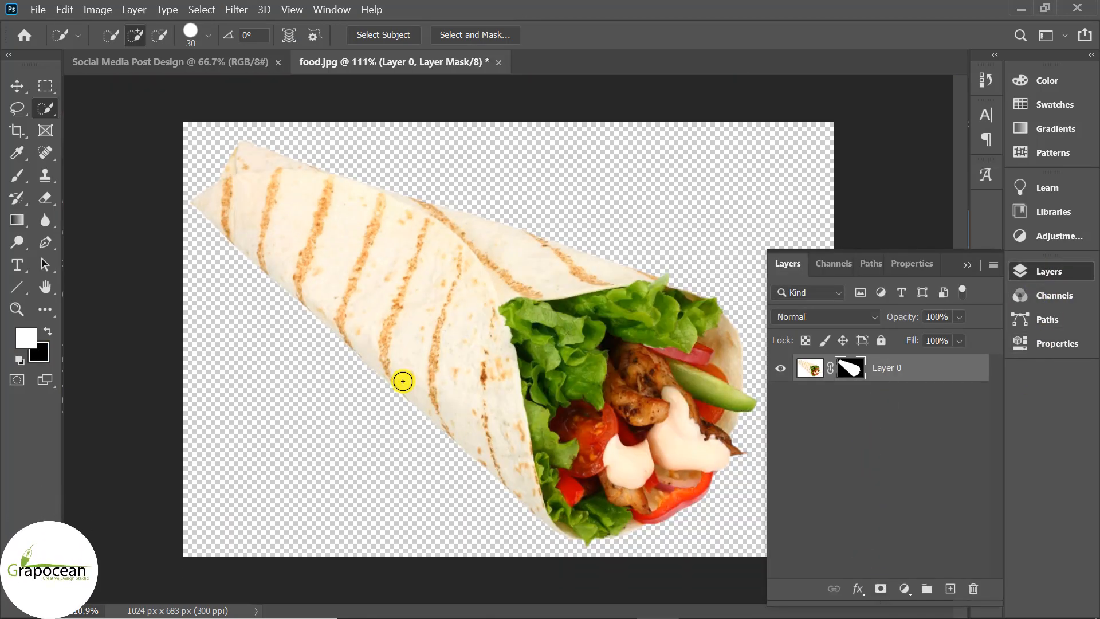
Move the masked wrap into the Social Media Post Design document, placing it in the lower-right area of the canvas
left_click(22, 92)
left_click_drag(383, 186, 731, 456)
scroll(731, 457, "down", 1)
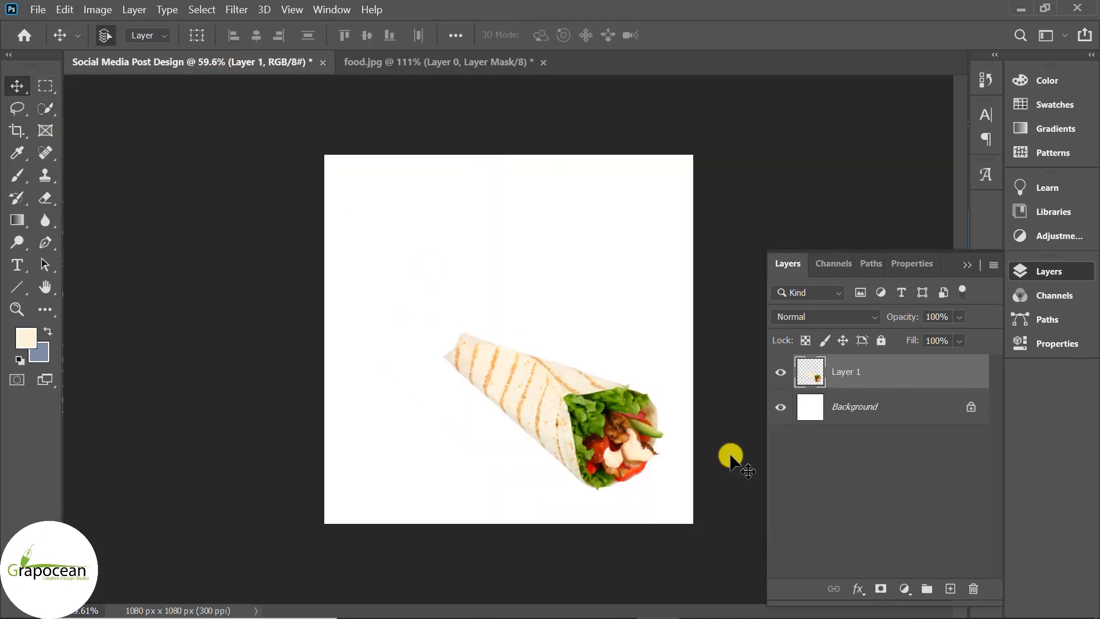
Start a Camera Raw Filter on the wrap layer with Contrast +18, Exposure -0.20 and slightly raised Highlights
left_click(236, 10)
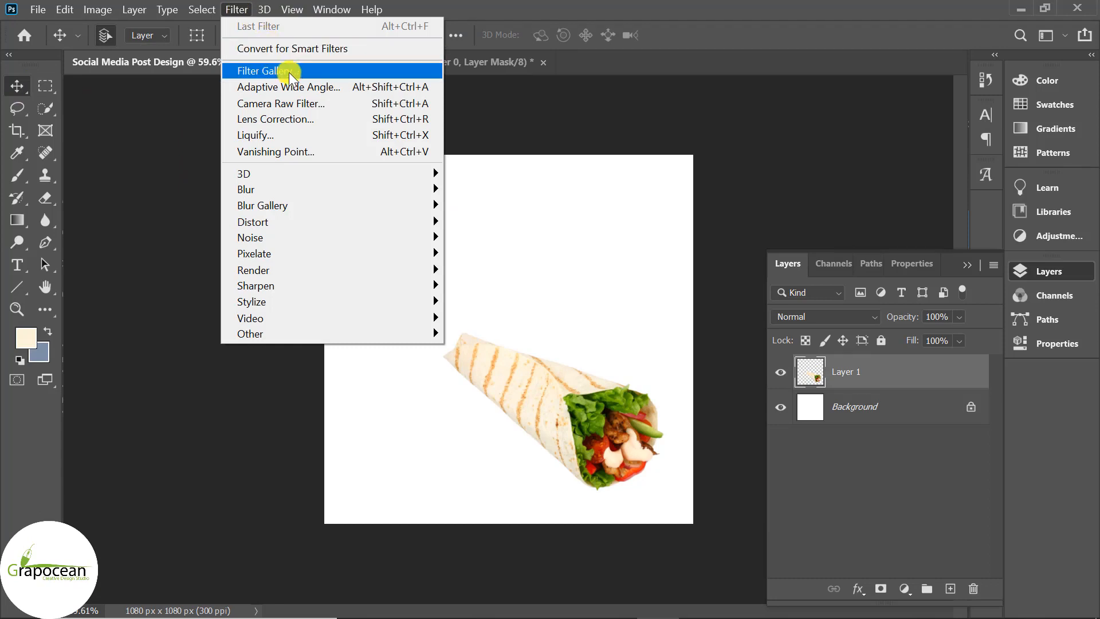
left_click(298, 106)
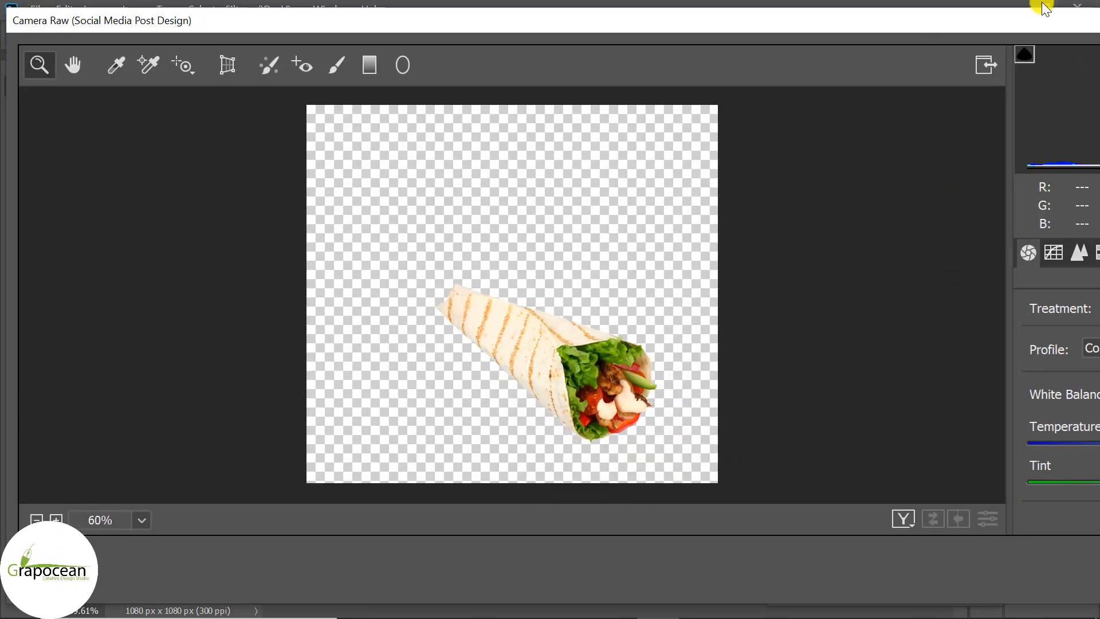
left_click_drag(968, 17, 781, 10)
scroll(1040, 386, "down", 1)
scroll(1006, 445, "down", 3)
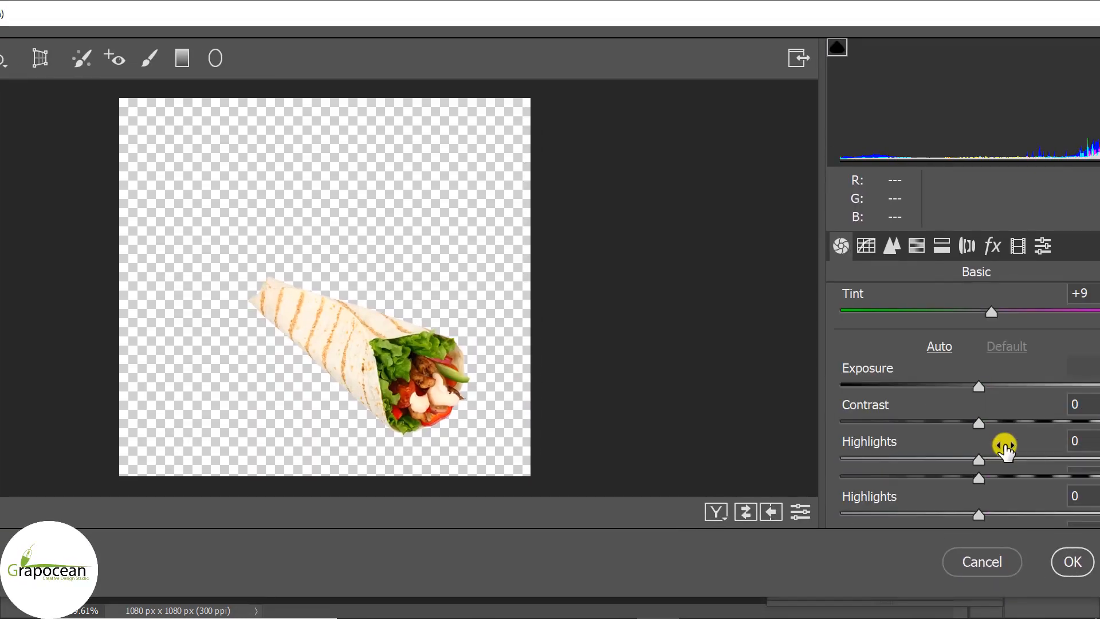
left_click_drag(980, 366, 1005, 377)
mouse_move(978, 331)
left_mouse_down()
mouse_move(1002, 330)
mouse_move(962, 331)
mouse_move(973, 332)
left_mouse_up()
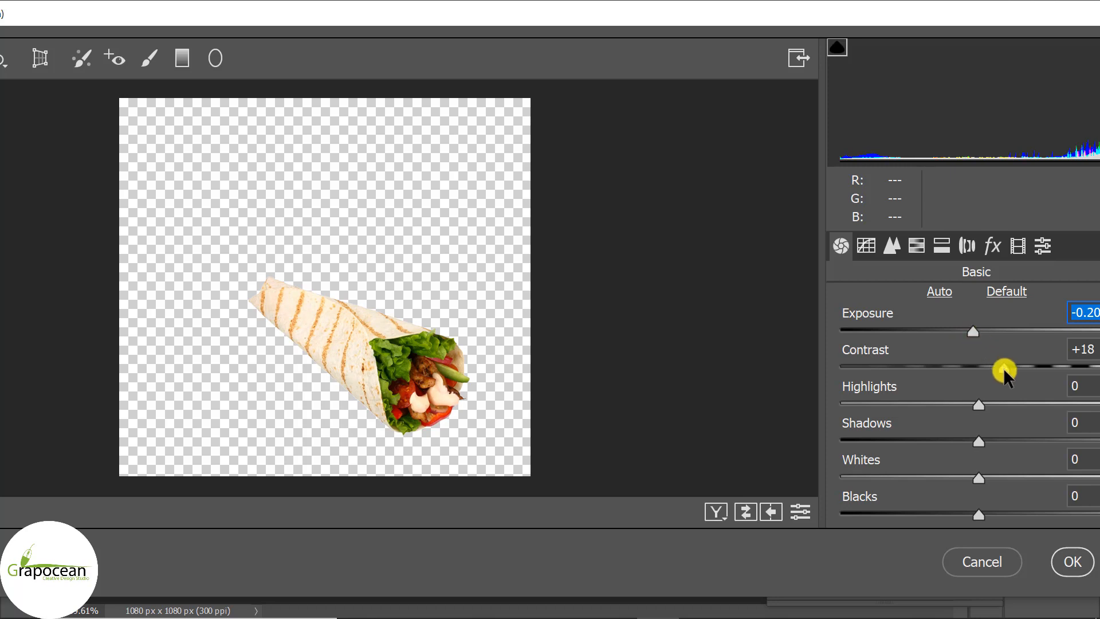
mouse_move(978, 403)
left_mouse_down()
mouse_move(1022, 402)
mouse_move(988, 401)
left_mouse_up()
Set Texture to +41, Clarity to +4 and Dehaze to +24, and apply the Camera Raw adjustments to the wrap
scroll(1003, 430, "down", 6)
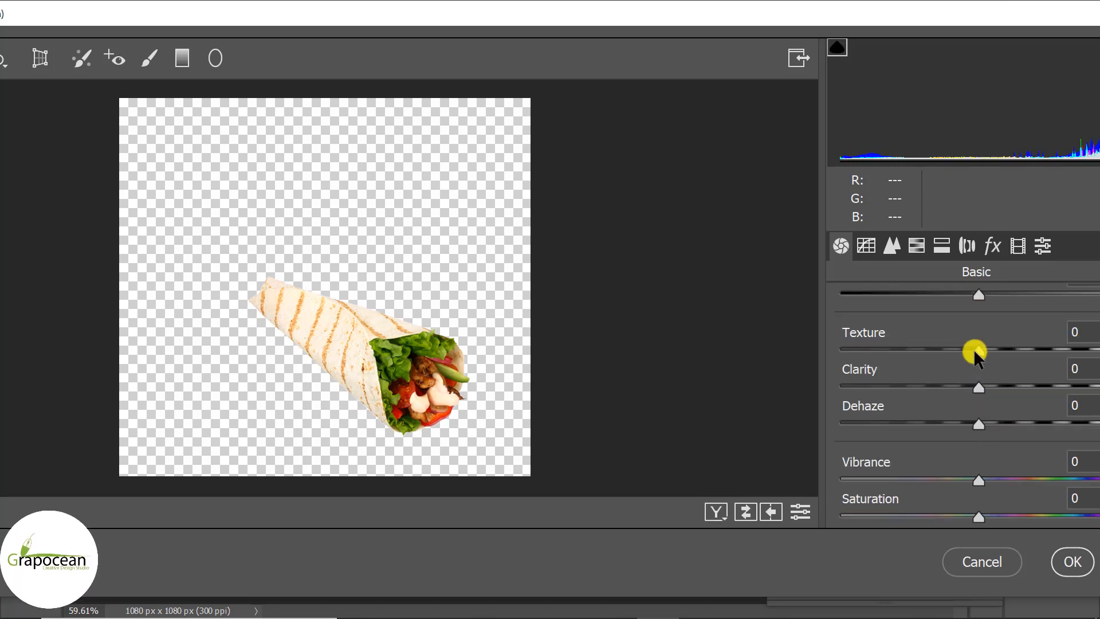
left_click_drag(979, 350, 1033, 351)
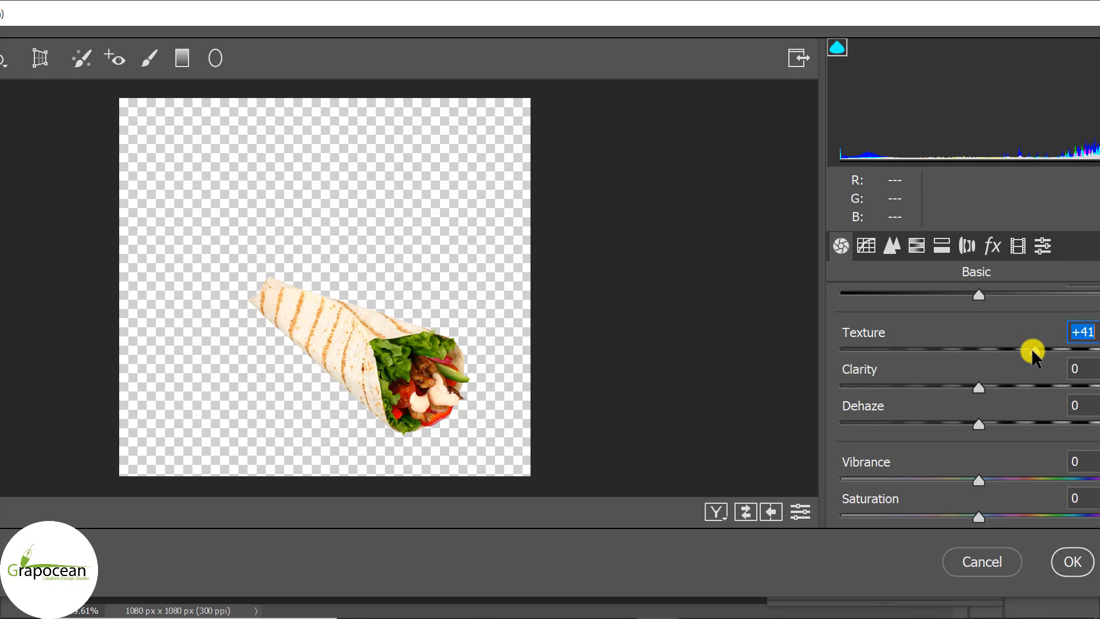
left_click(980, 386)
mouse_move(980, 386)
left_mouse_down()
mouse_move(1033, 384)
mouse_move(989, 384)
left_mouse_up()
left_click(981, 425)
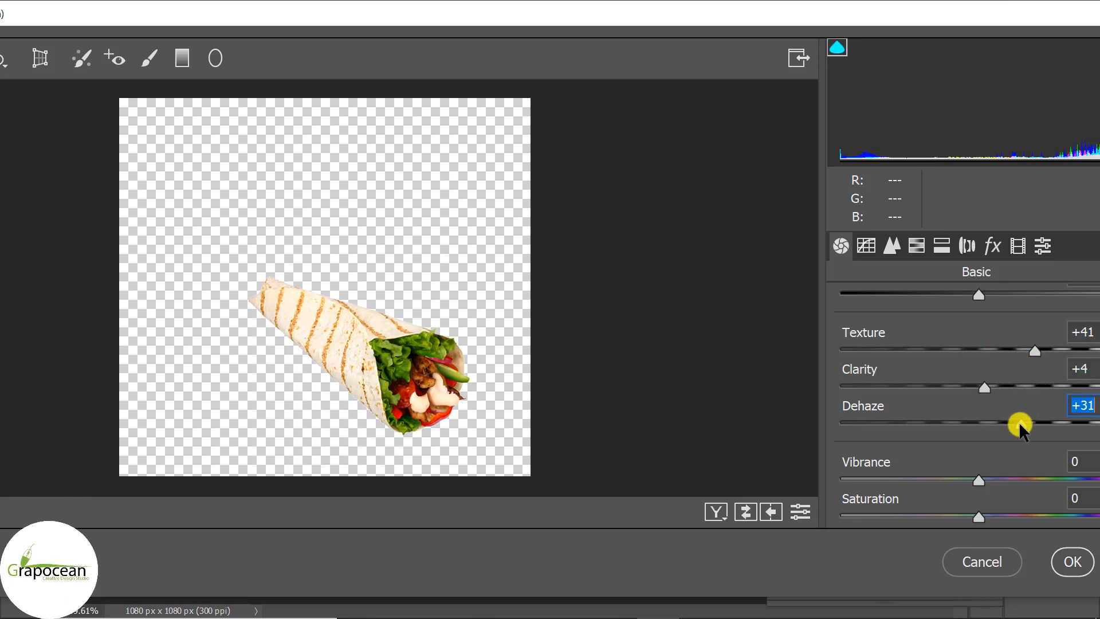
mouse_move(1018, 422)
left_mouse_down()
mouse_move(989, 421)
mouse_move(1009, 420)
left_mouse_up()
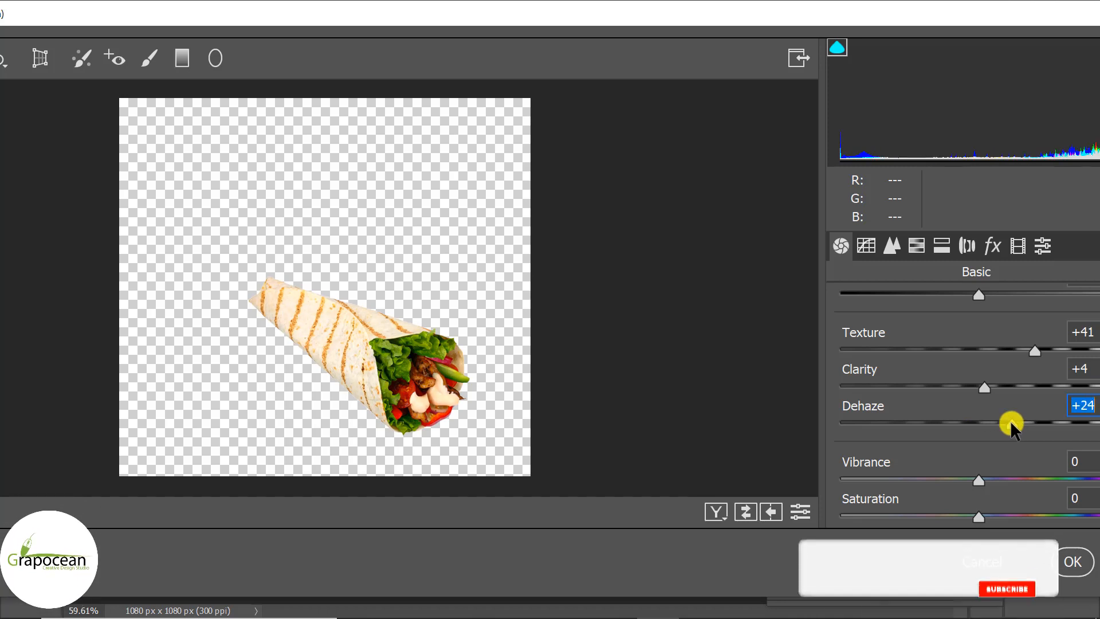
left_click(1073, 561)
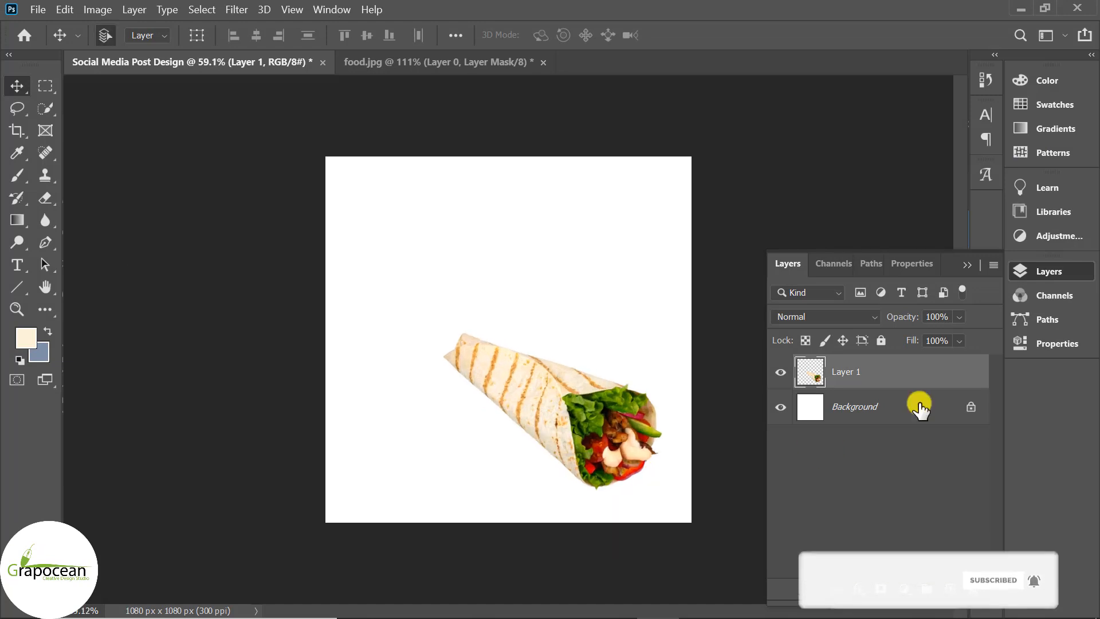
Duplicate the wrap layer, rotate the copy about 30° clockwise and place it lower beside the original wrap
left_click_drag(917, 373, 950, 588)
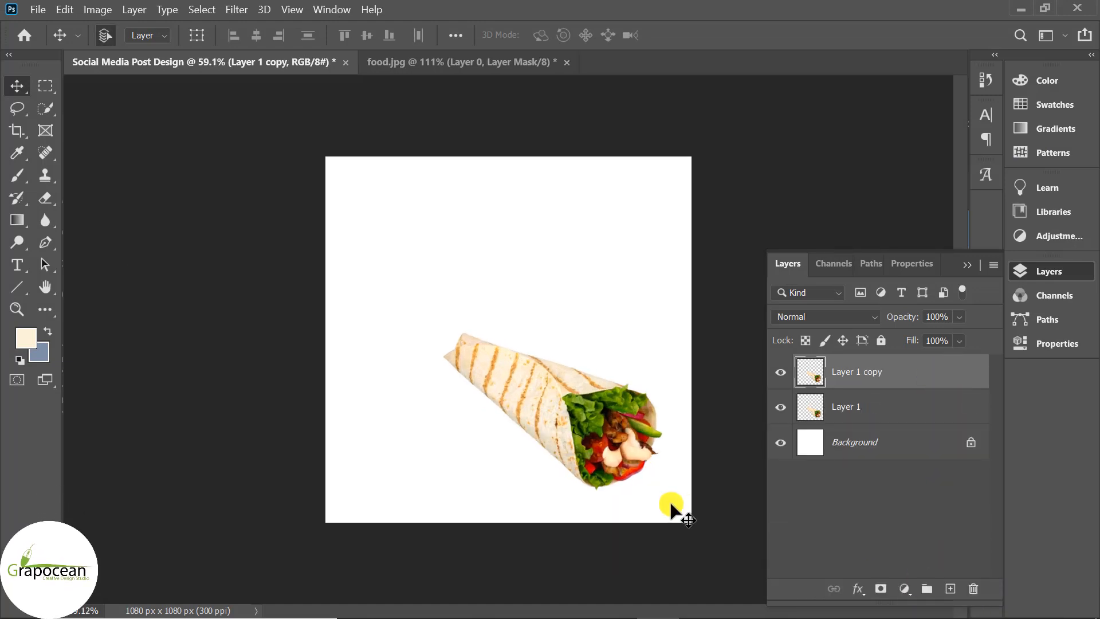
key("ctrl+t")
left_click_drag(670, 433, 575, 459)
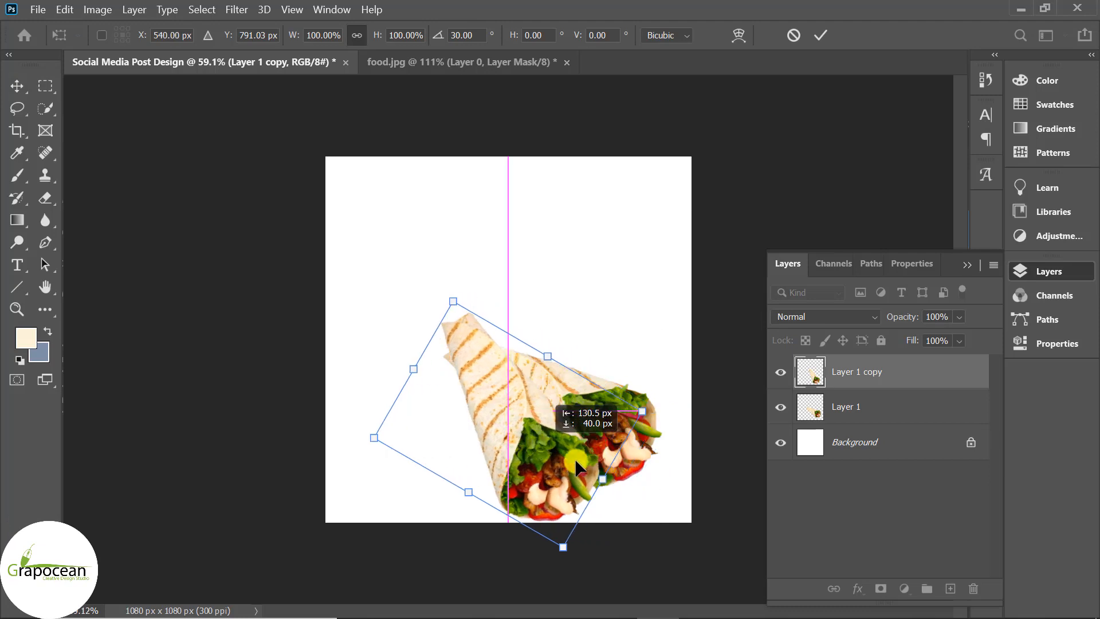
left_click(820, 34)
Rotate both wraps together so their fillings face upward, and position them in the lower-right part of the canvas
left_click(854, 407, "shift")
key("ctrl+t")
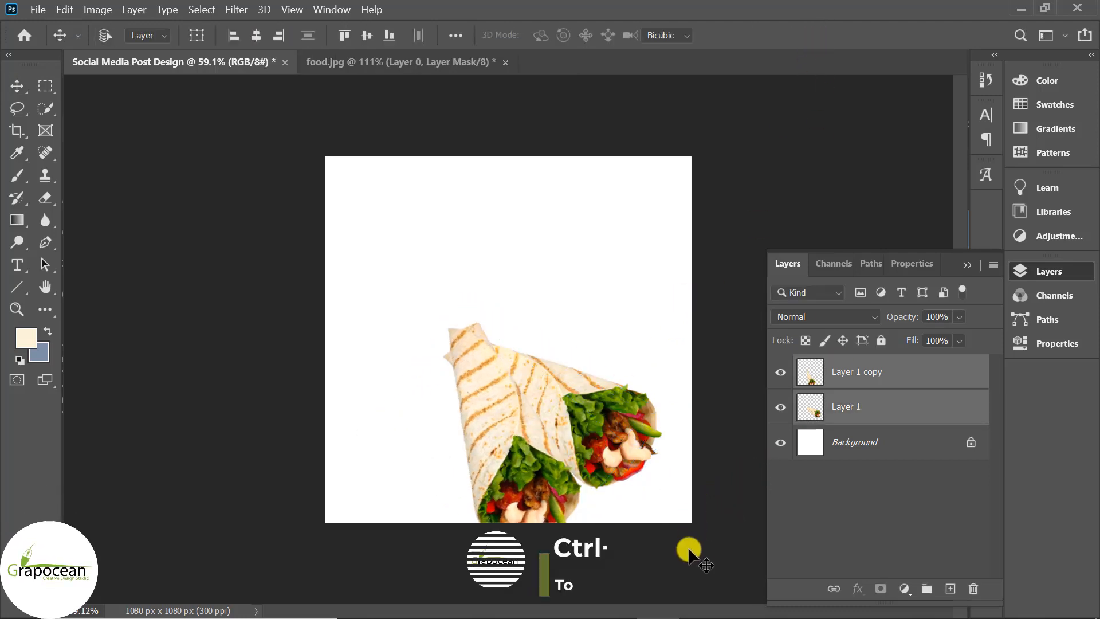
left_click_drag(680, 383, 572, 240)
left_click_drag(601, 461, 612, 408)
left_click(820, 35)
Add a new layer between the two wrap layers and ready the Brush tool with foreground color 252525
left_click(860, 382)
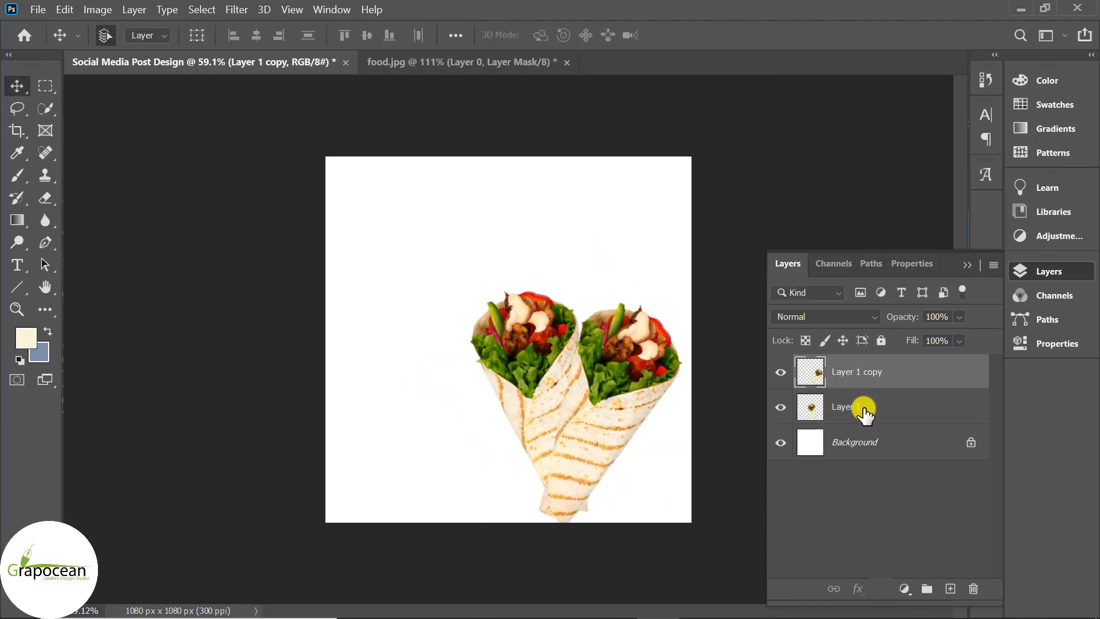
left_click(863, 409)
left_click(951, 590)
scroll(606, 497, "up", 5)
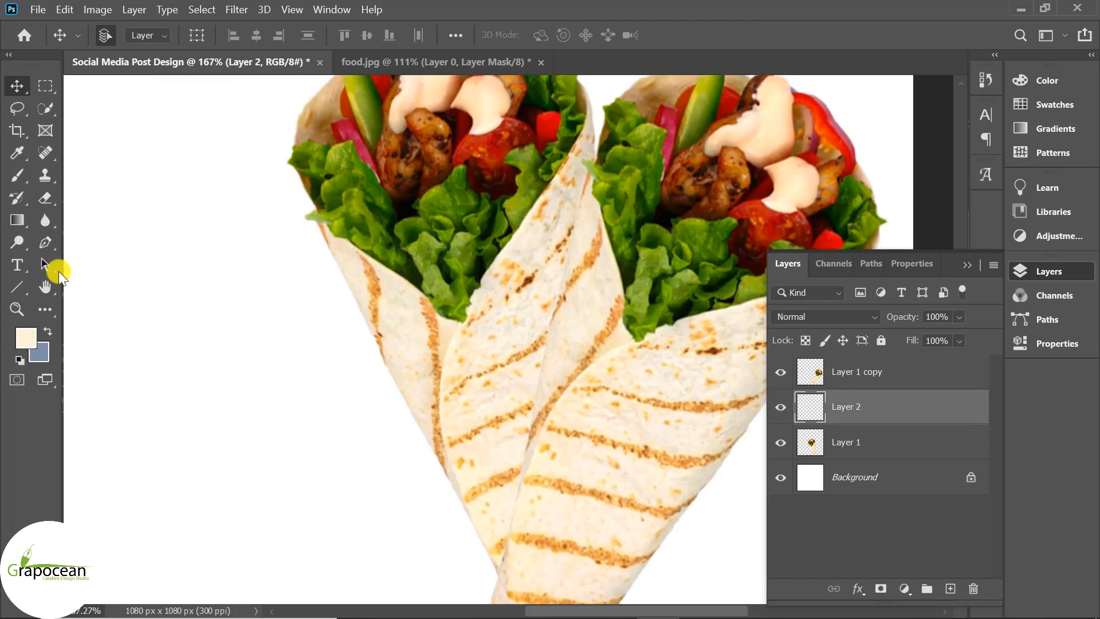
left_click(22, 170)
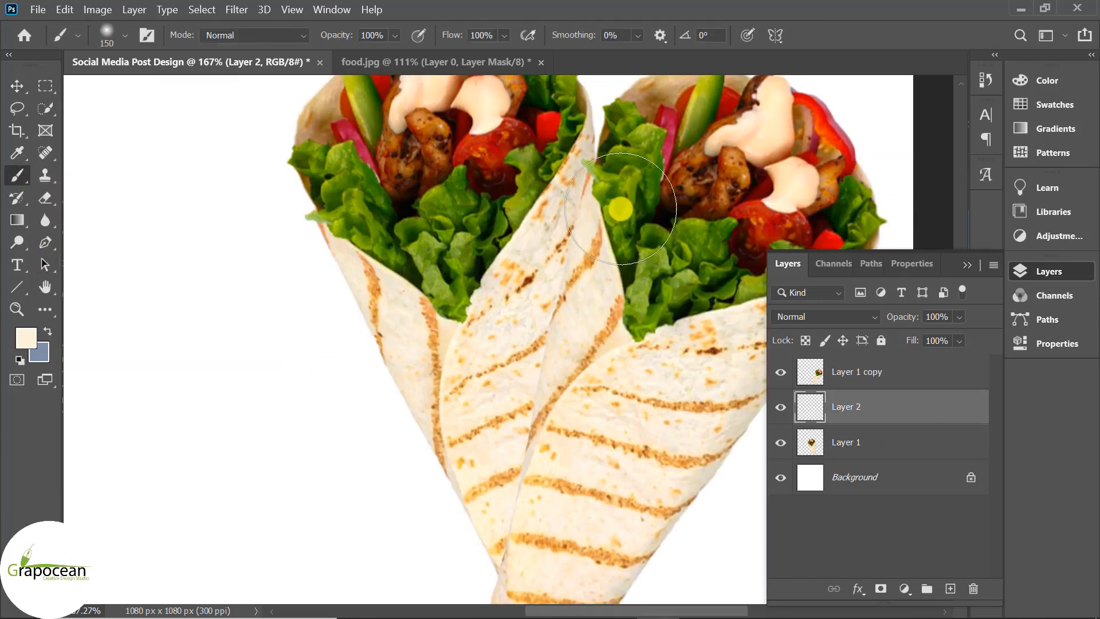
left_click(26, 337)
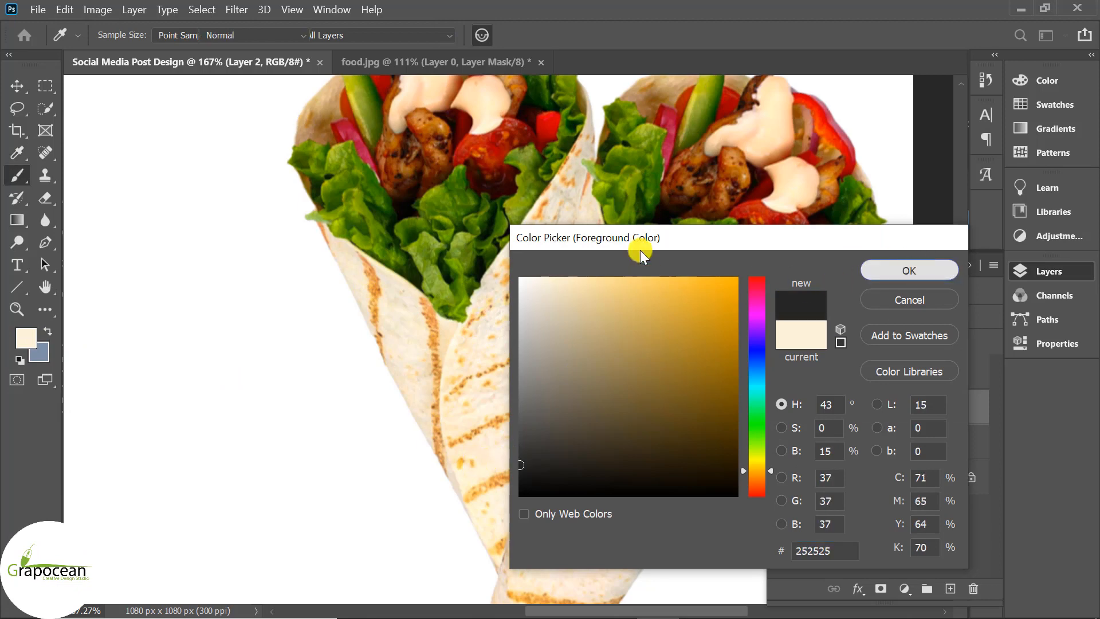
key("Return")
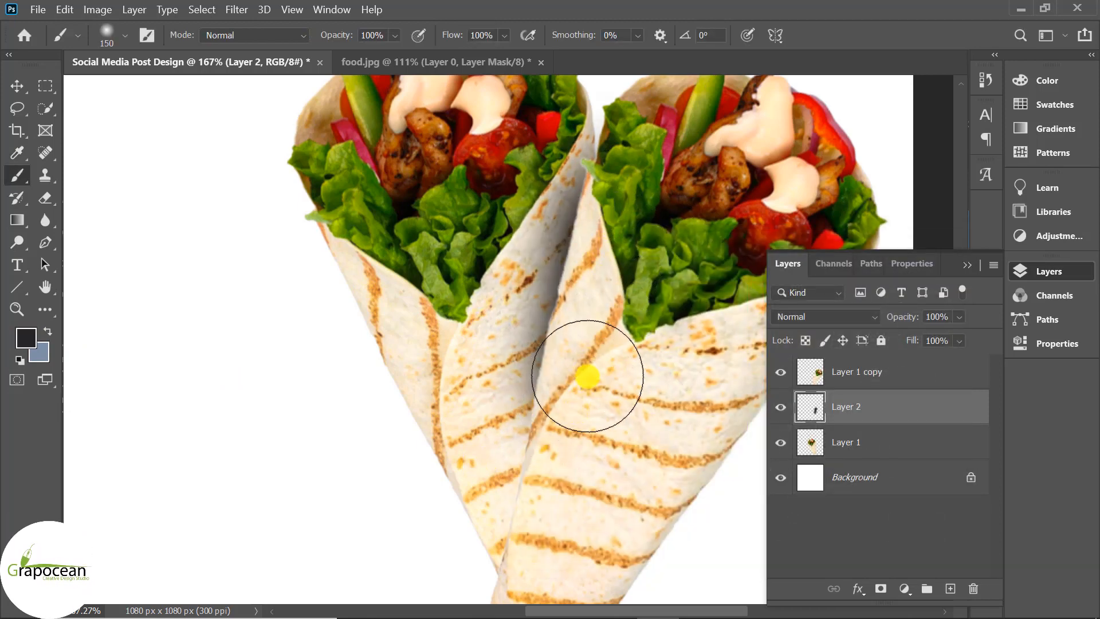
Paint a soft dark shadow on the new layer along the edge where the front wrap overlaps the back one
scroll(624, 452, "down", 3)
scroll(602, 418, "up", 2)
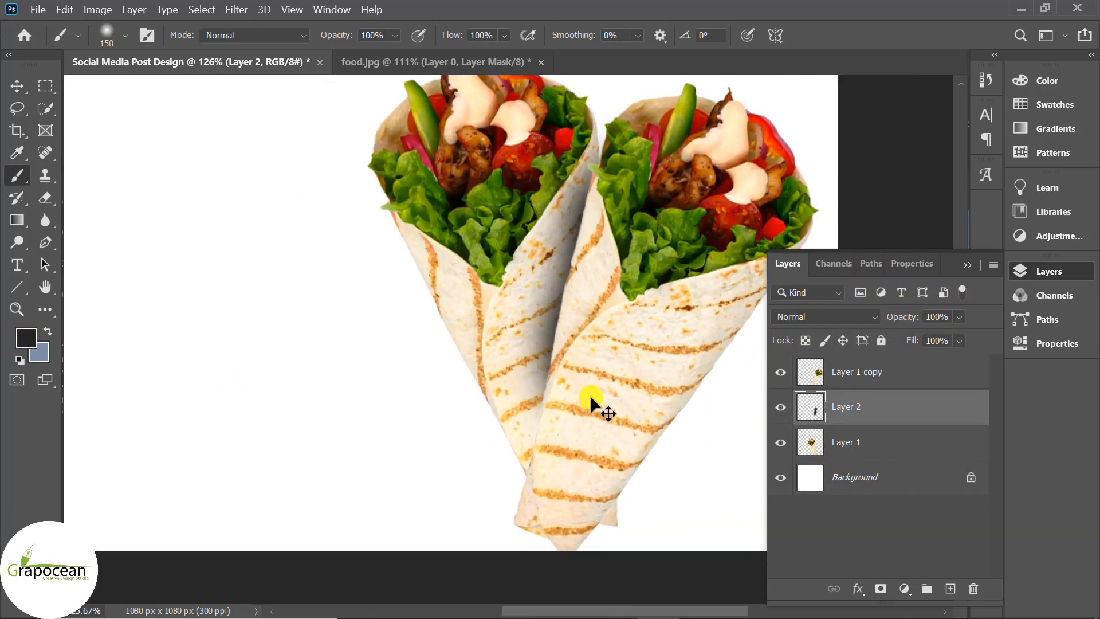
key("ctrl+z")
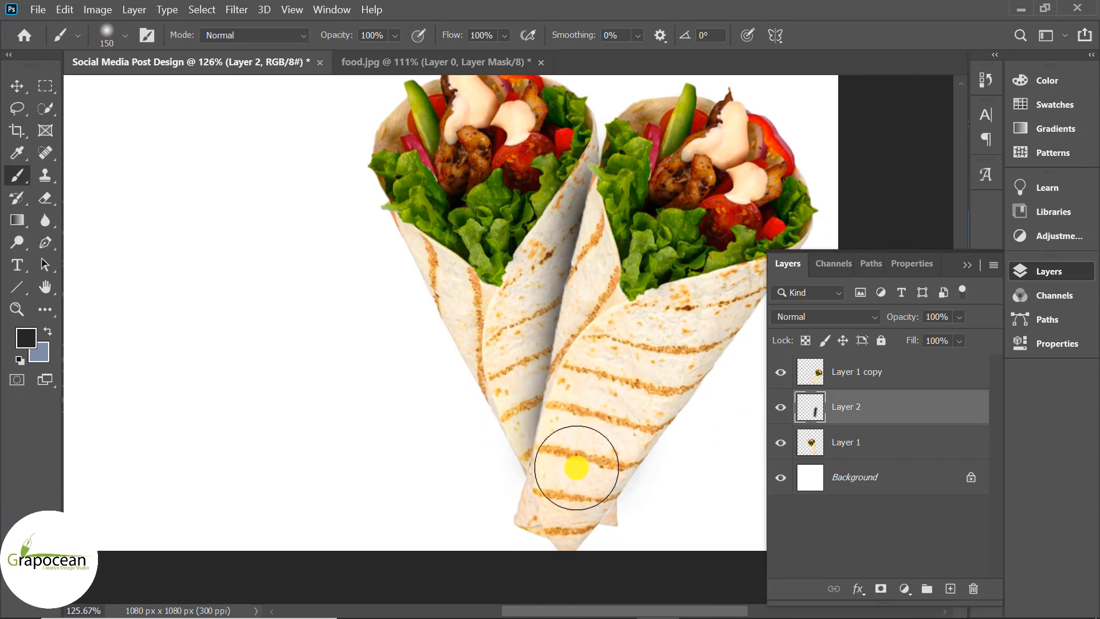
scroll(619, 467, "down", 4)
scroll(647, 475, "down", 1)
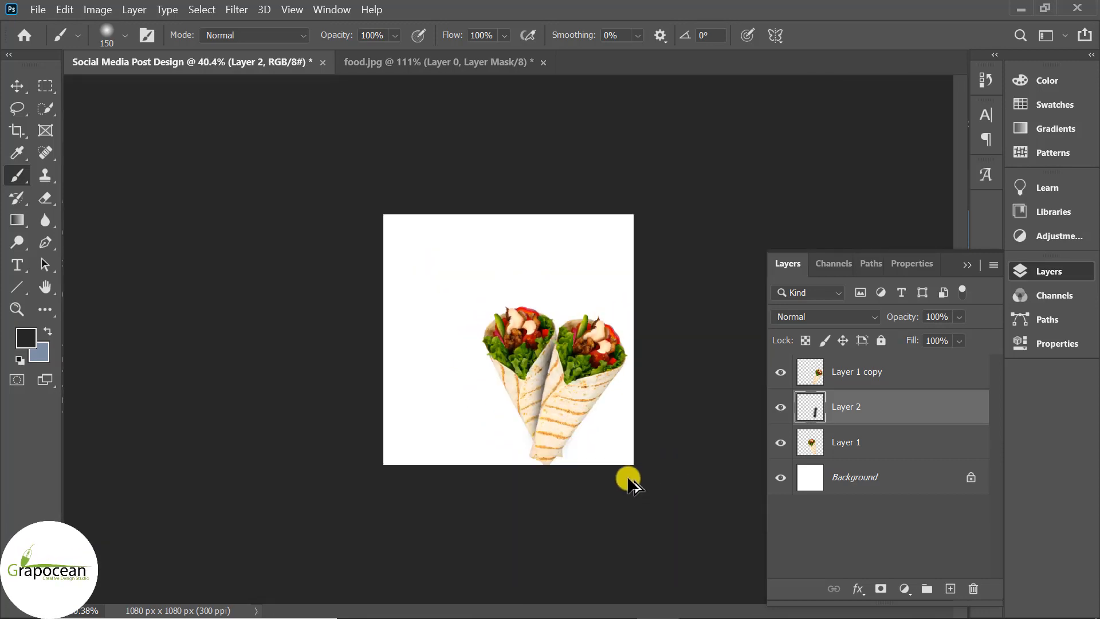
scroll(630, 487, "up", 3)
scroll(633, 458, "down", 1)
key("v")
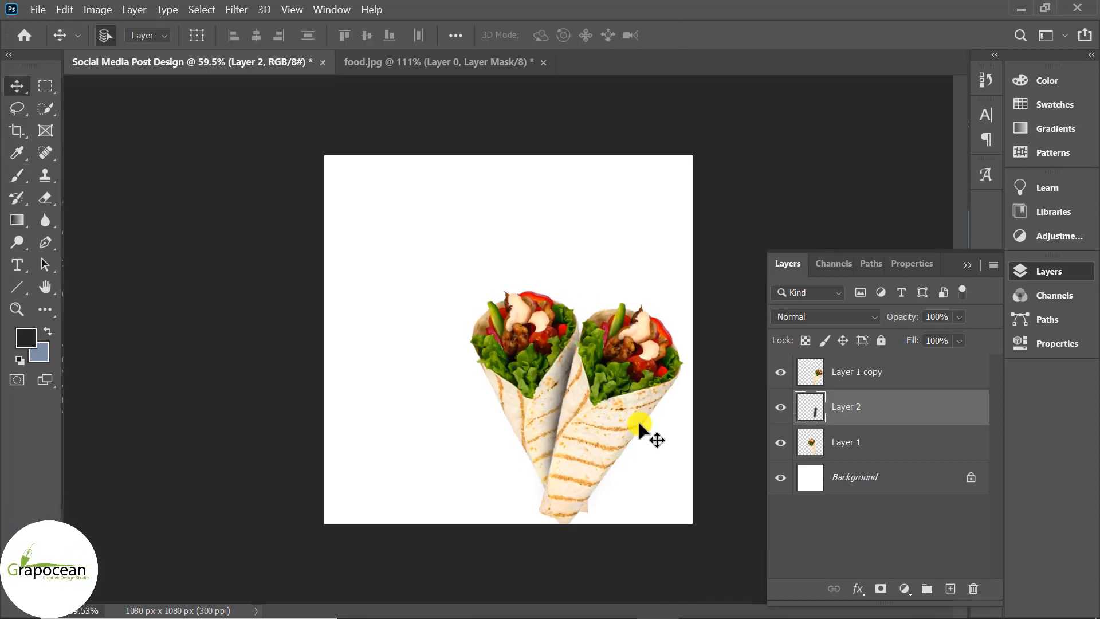
Add a Solid Color fill layer directly above the Background, using a light orange sampled from the wraps
left_click(893, 478)
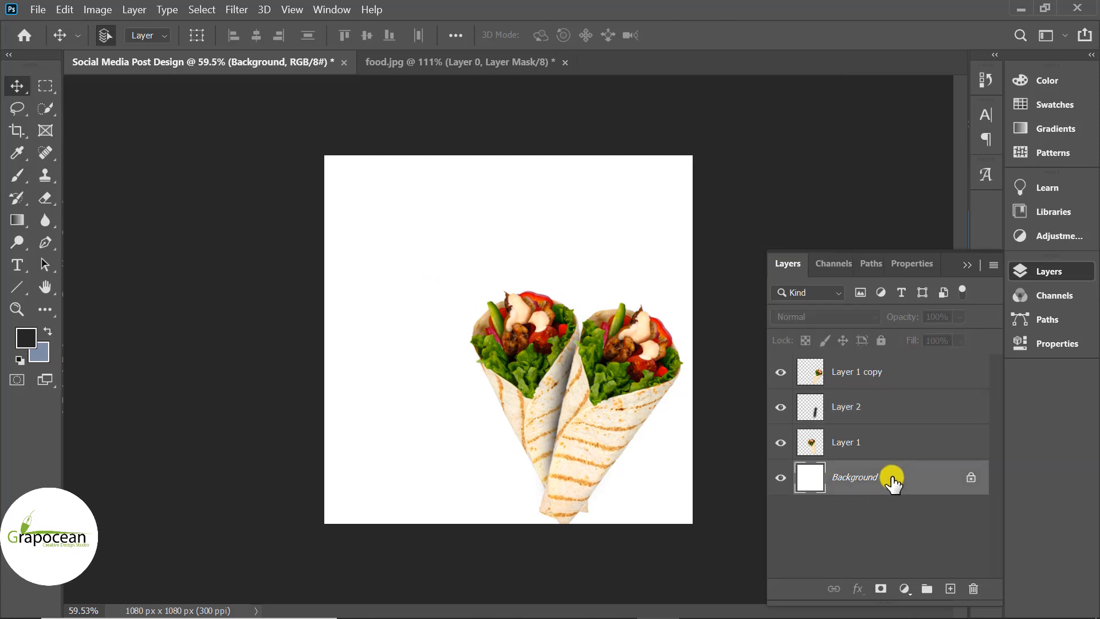
left_click(880, 589)
key("ctrl+z")
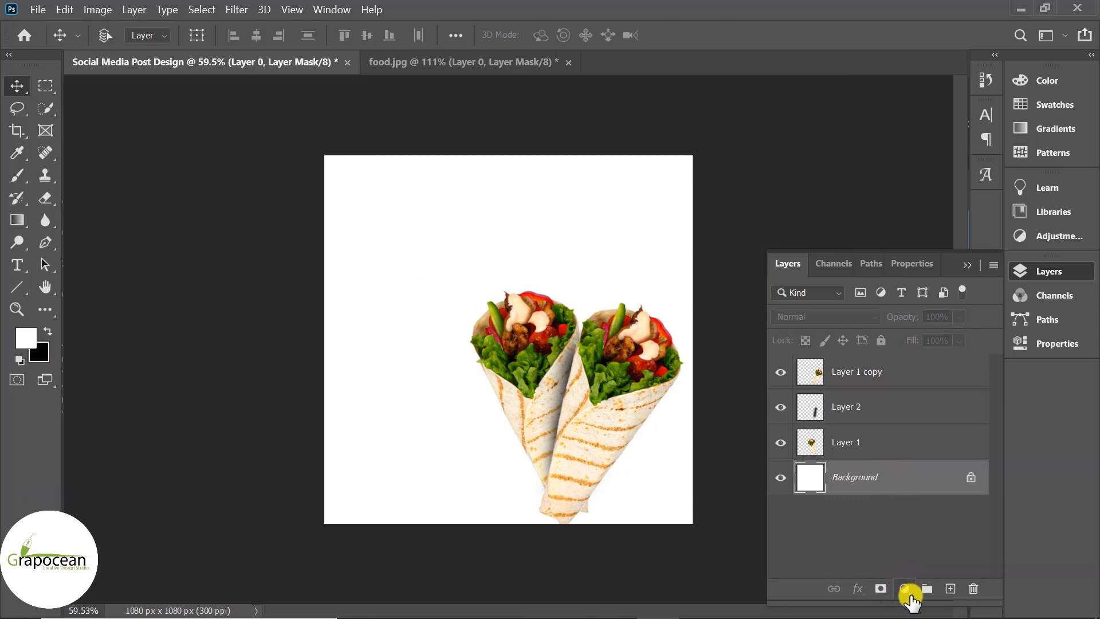
left_click(905, 589)
left_click(942, 290)
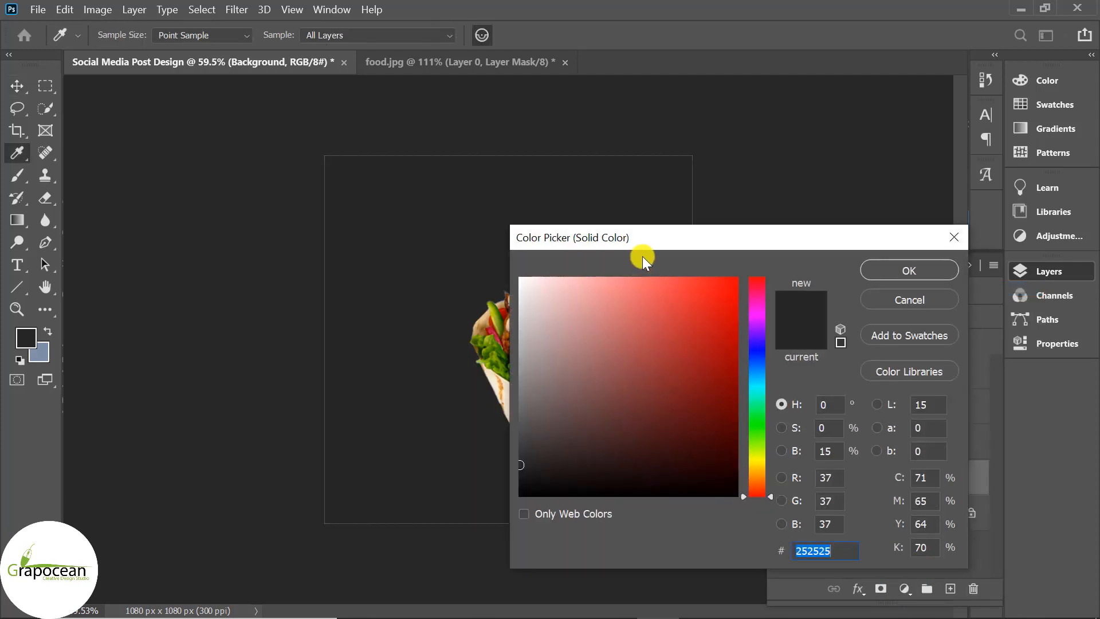
left_click(583, 399)
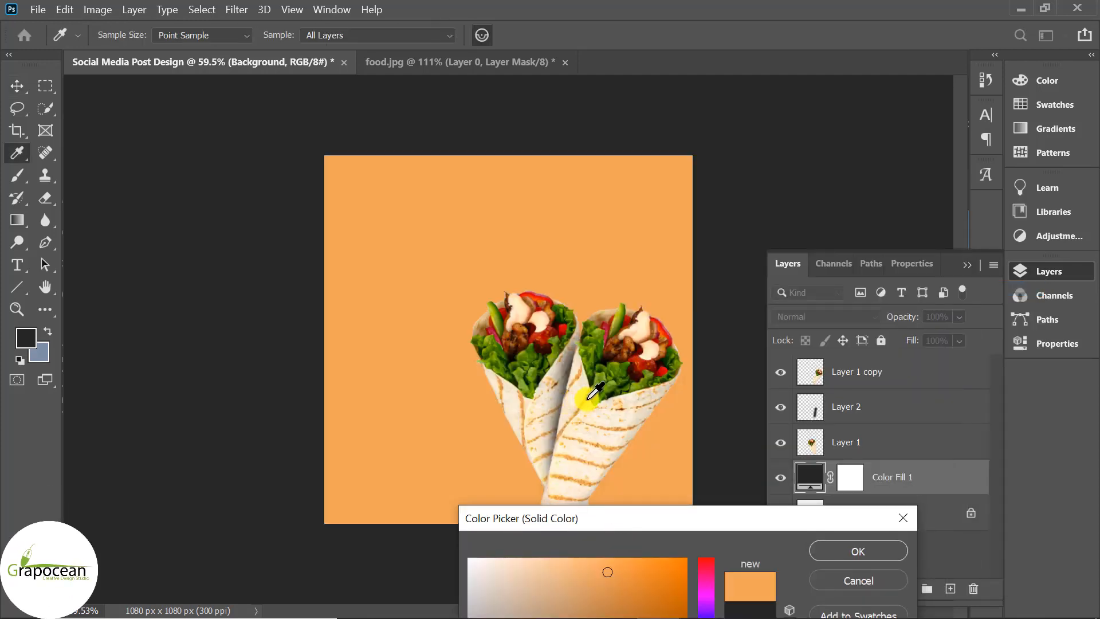
left_click_drag(568, 388, 659, 346)
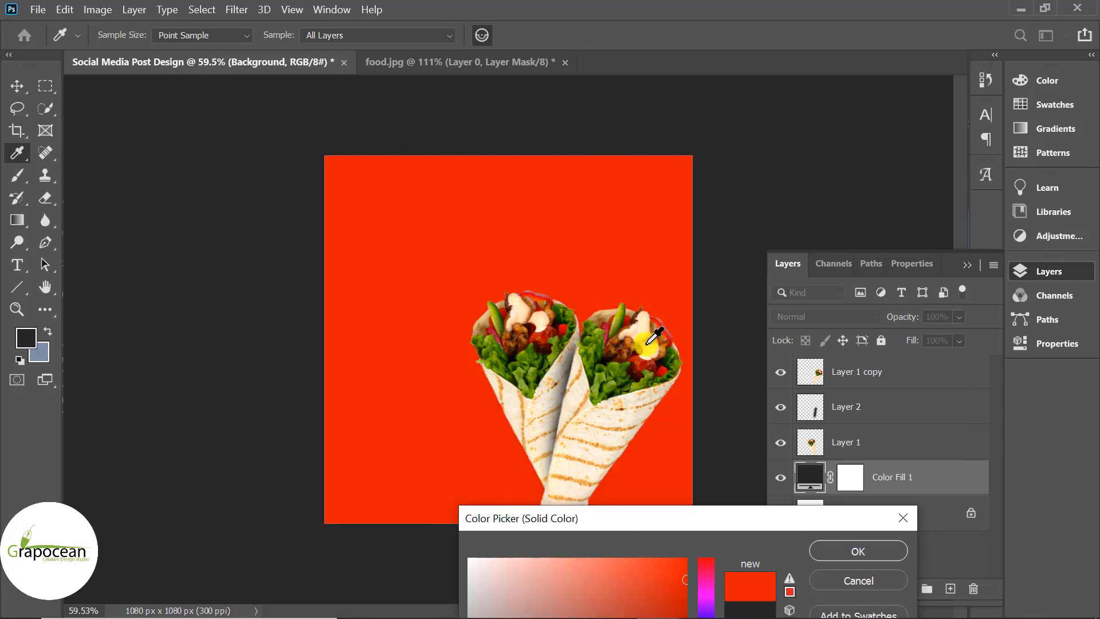
left_click(584, 399)
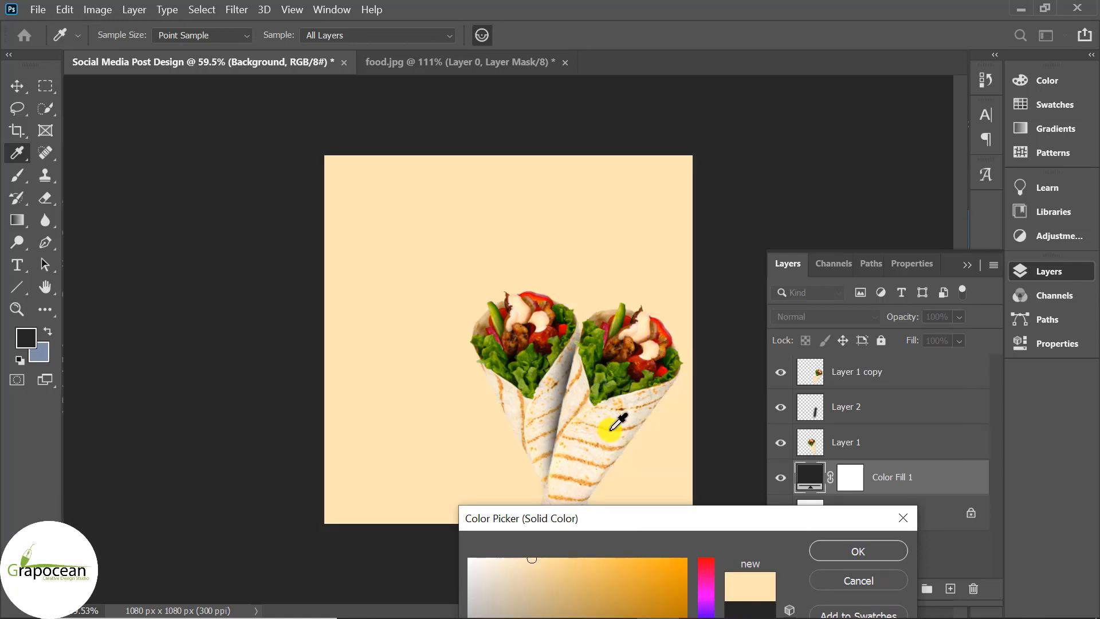
left_click_drag(611, 429, 593, 400)
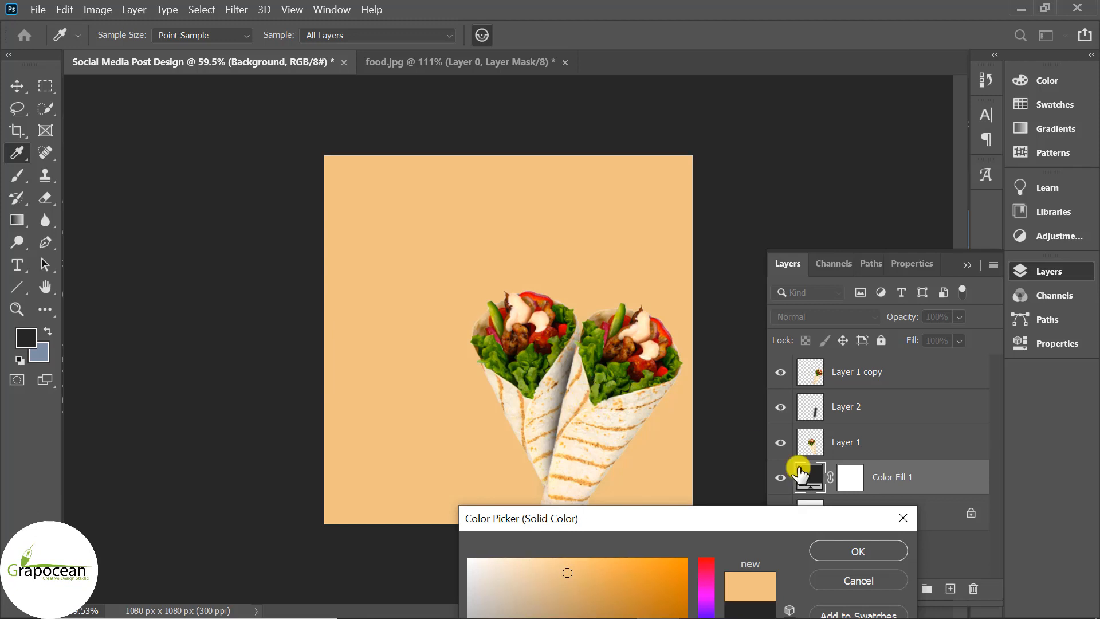
left_click(858, 551)
Add a second Solid Color fill layer above the light orange one, in a more saturated orange
left_click(572, 423, "ctrl")
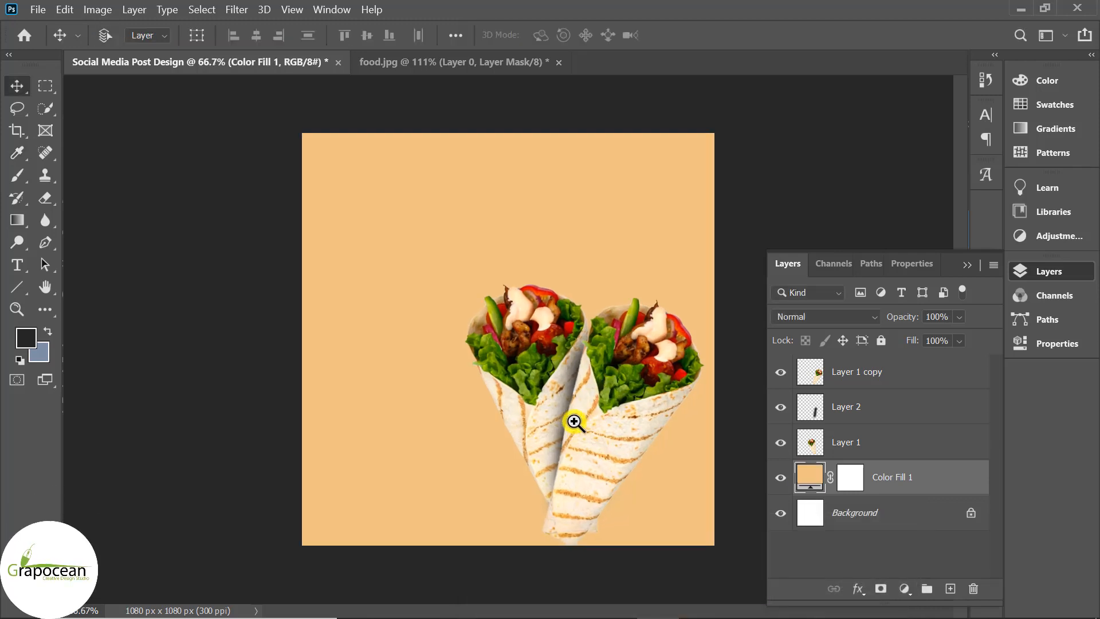
left_click(575, 422, "ctrl")
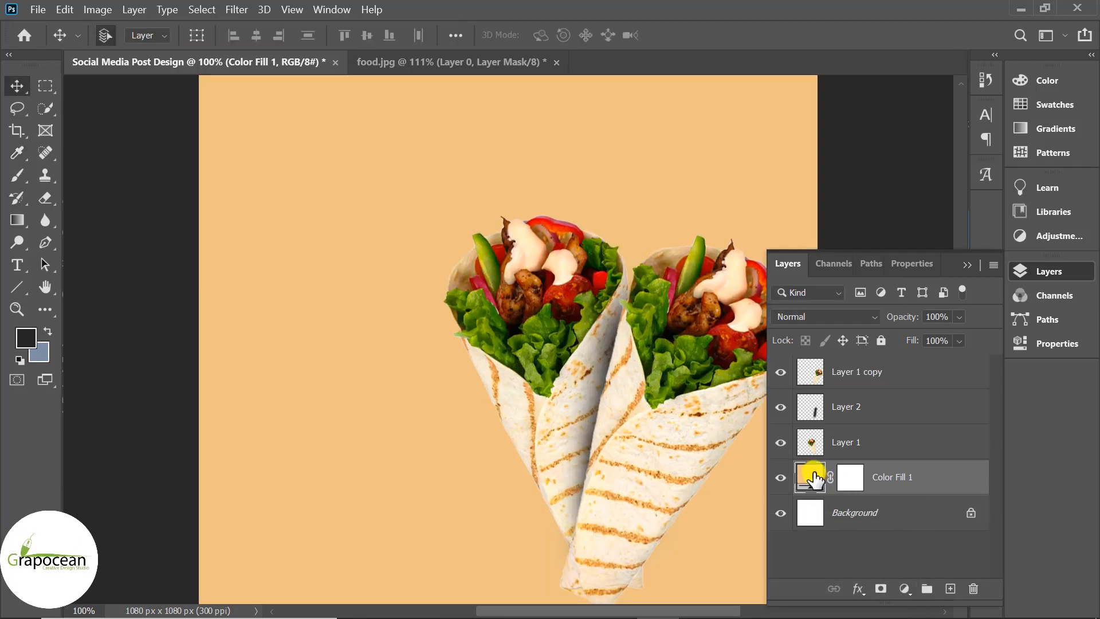
left_click(588, 491, "alt")
left_click(585, 487, "alt")
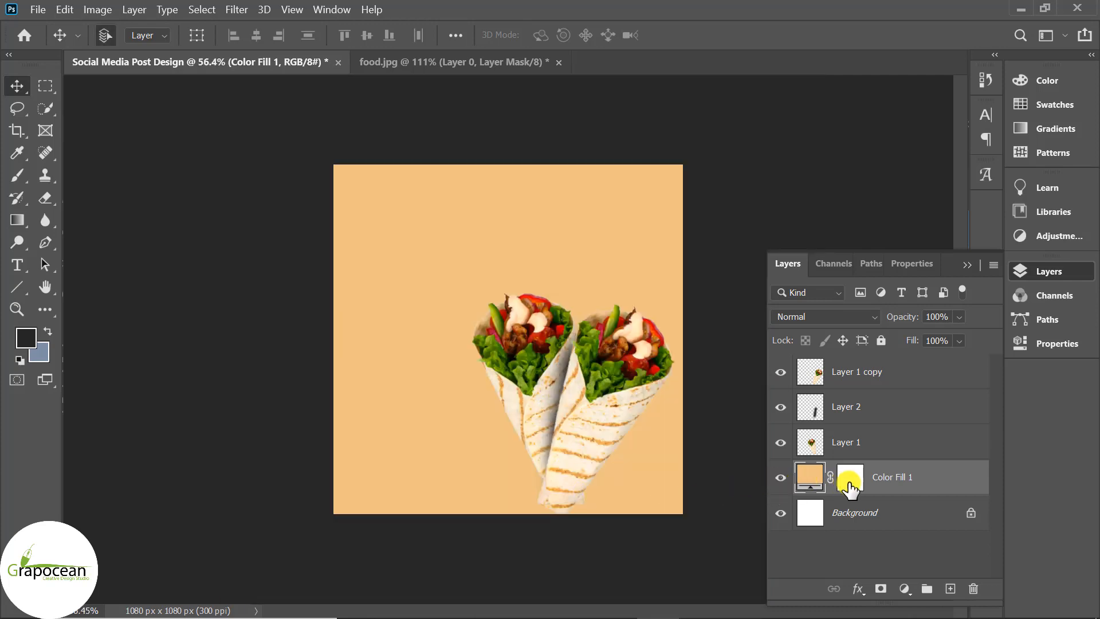
left_click(904, 588)
left_click(939, 278)
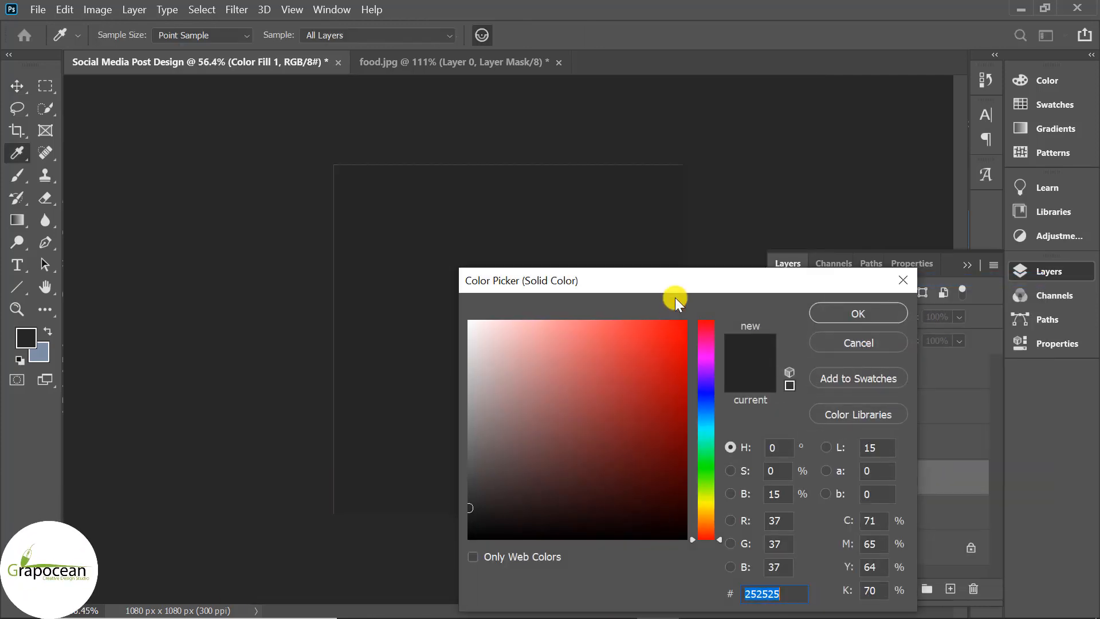
left_click_drag(675, 297, 616, 562)
left_click_drag(613, 417, 618, 416)
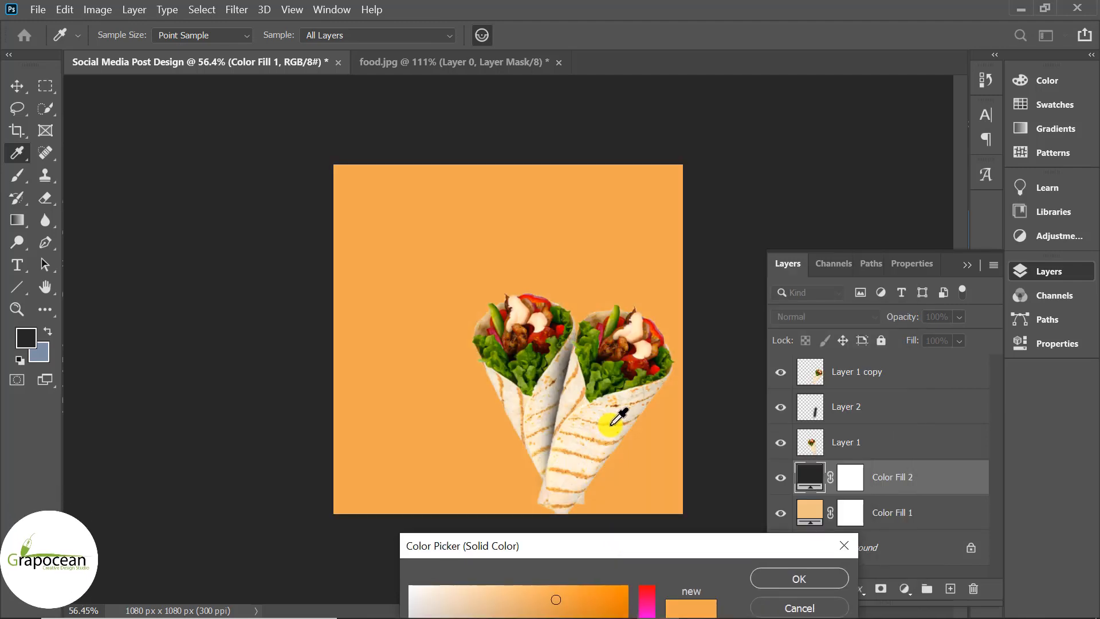
left_click_drag(613, 545, 705, 429)
mouse_move(694, 473)
left_mouse_down()
mouse_move(613, 488)
mouse_move(581, 450)
mouse_move(704, 444)
left_mouse_up()
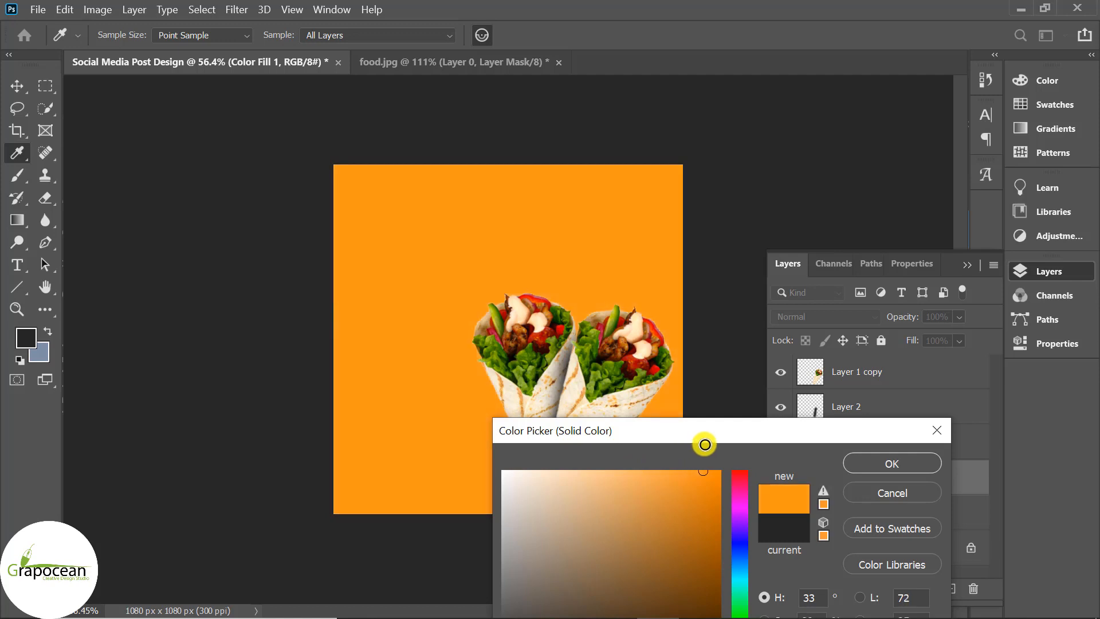
left_click(891, 461)
key("v")
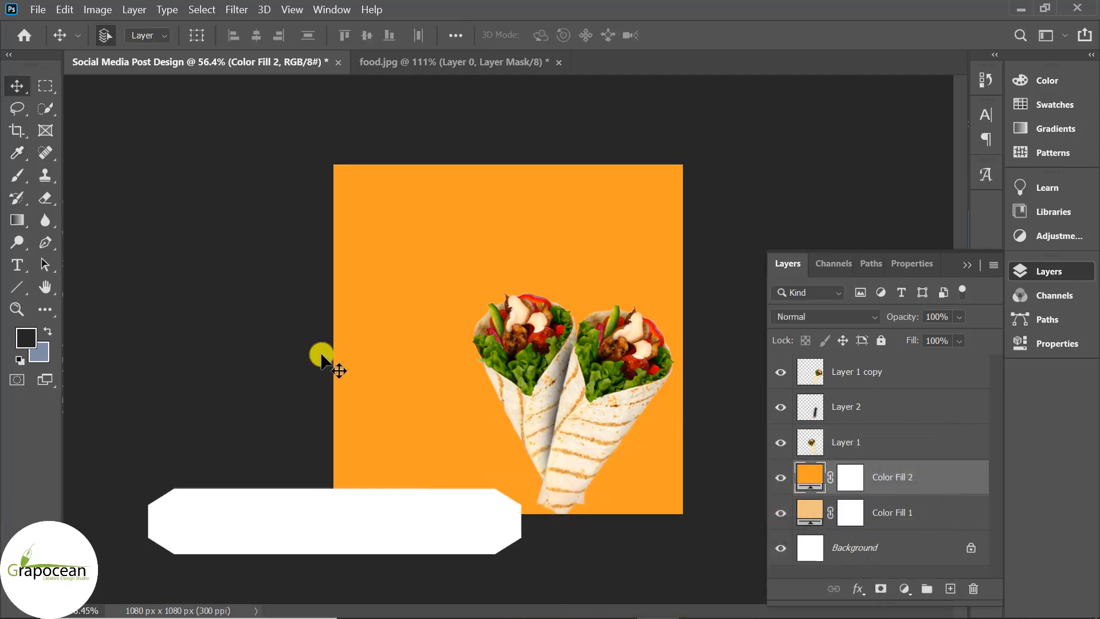
Fade the upper part of Color Fill 2's mask with black-to-transparent linear gradients at 58% opacity, running from top to bottom
left_click(17, 221)
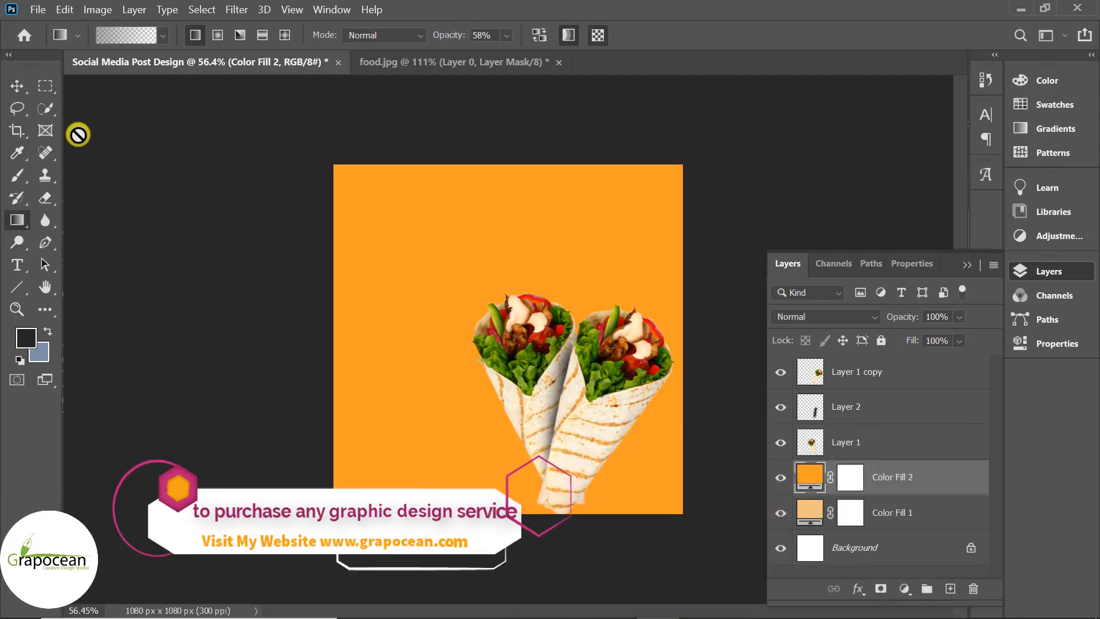
left_click(850, 476)
key("d")
left_click_drag(504, 156, 490, 575)
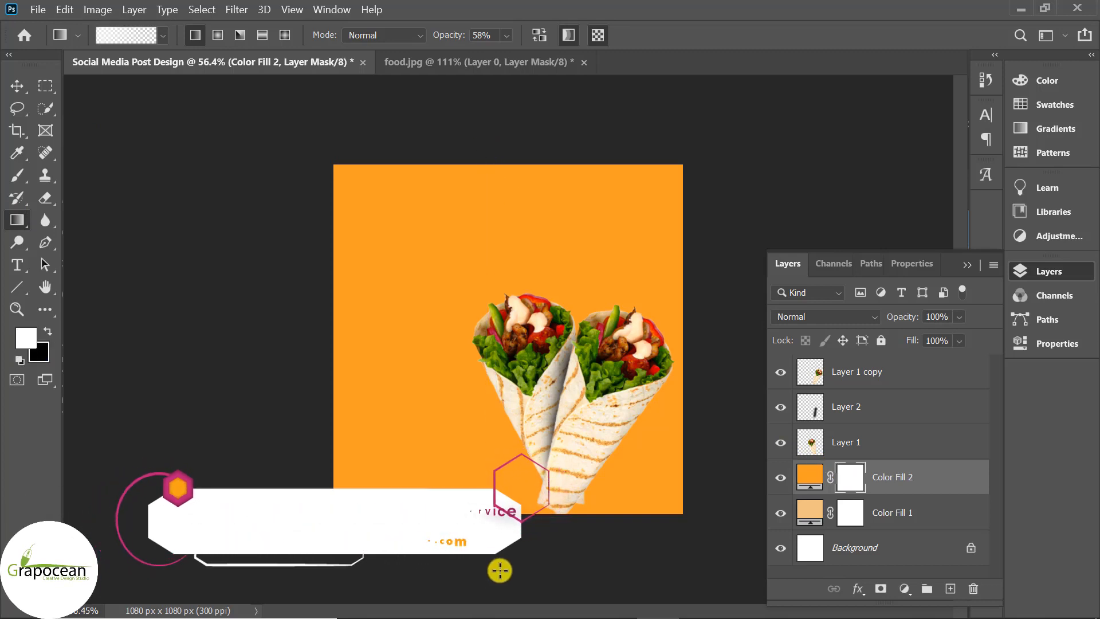
key("x")
left_click_drag(501, 143, 519, 549)
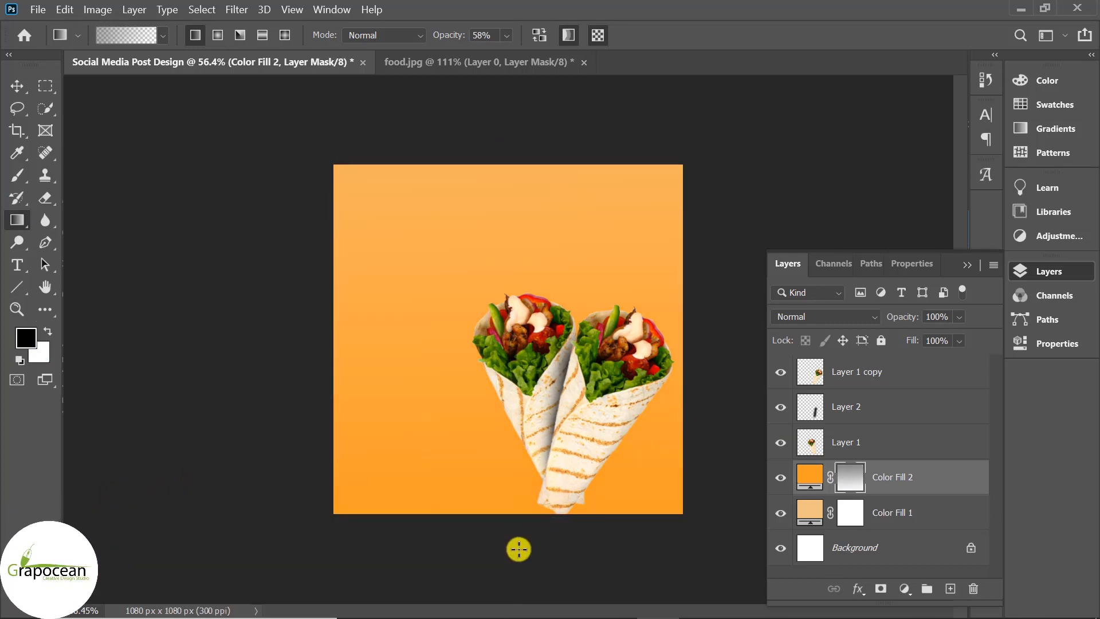
left_click_drag(485, 432, 498, 537)
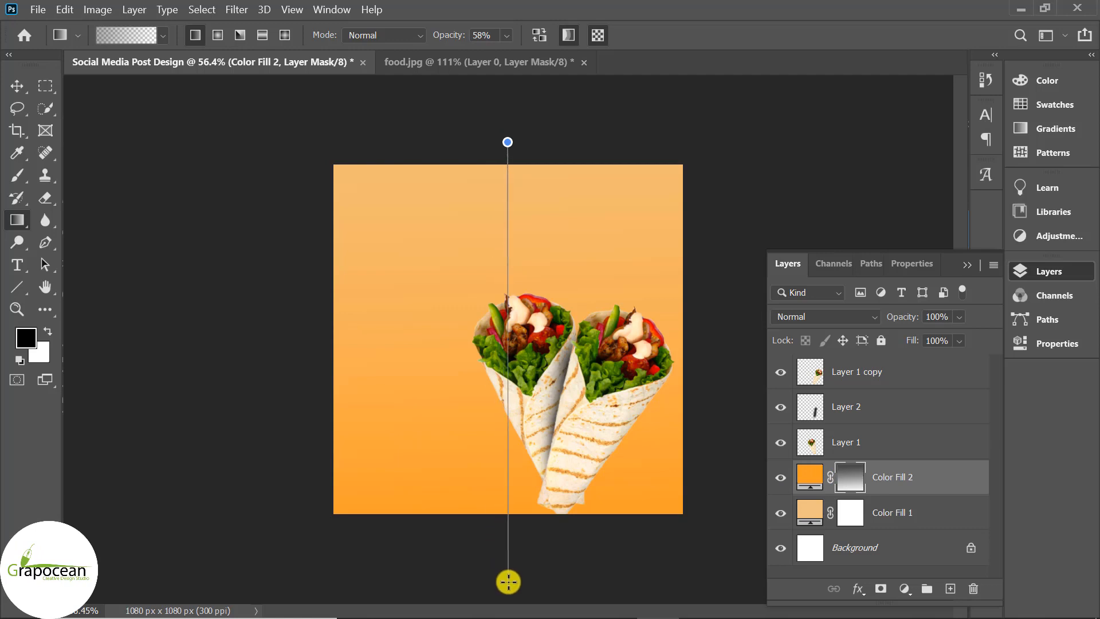
scroll(658, 513, "up", 1)
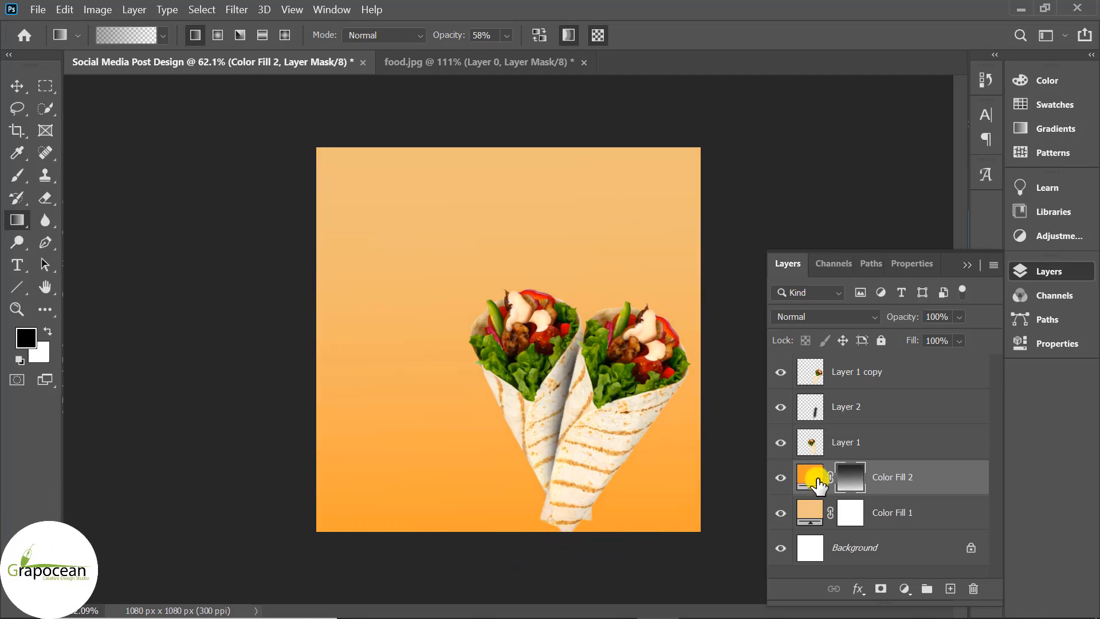
Invert Color Fill 2's mask and add a diagonal gradient from the lower-right corner of the canvas toward the upper left
left_click(811, 482)
left_click(846, 481)
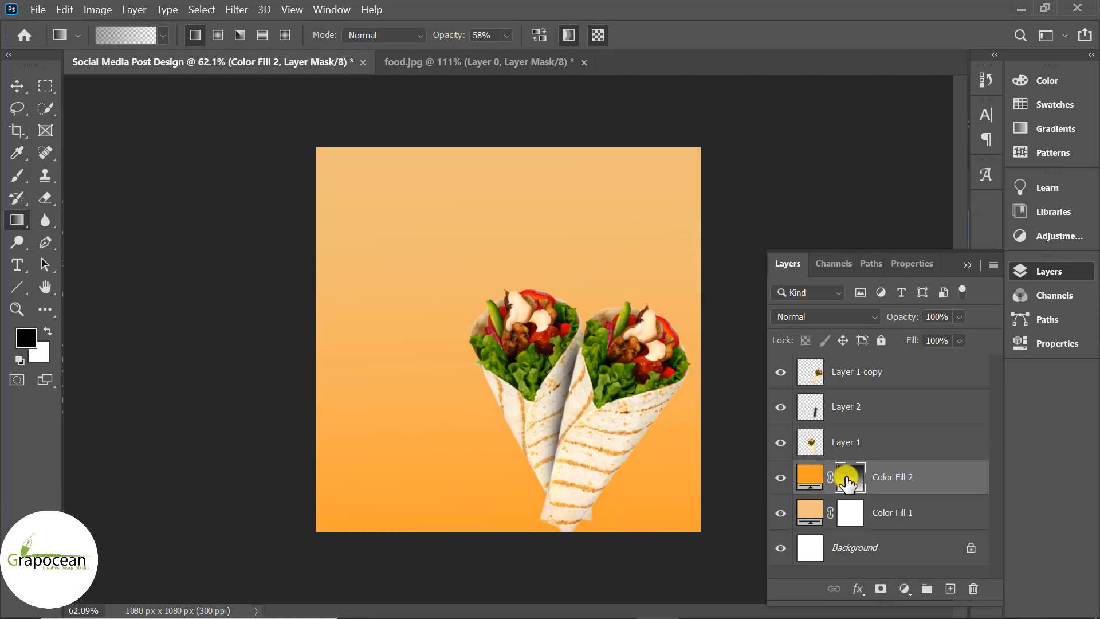
key("ctrl+i")
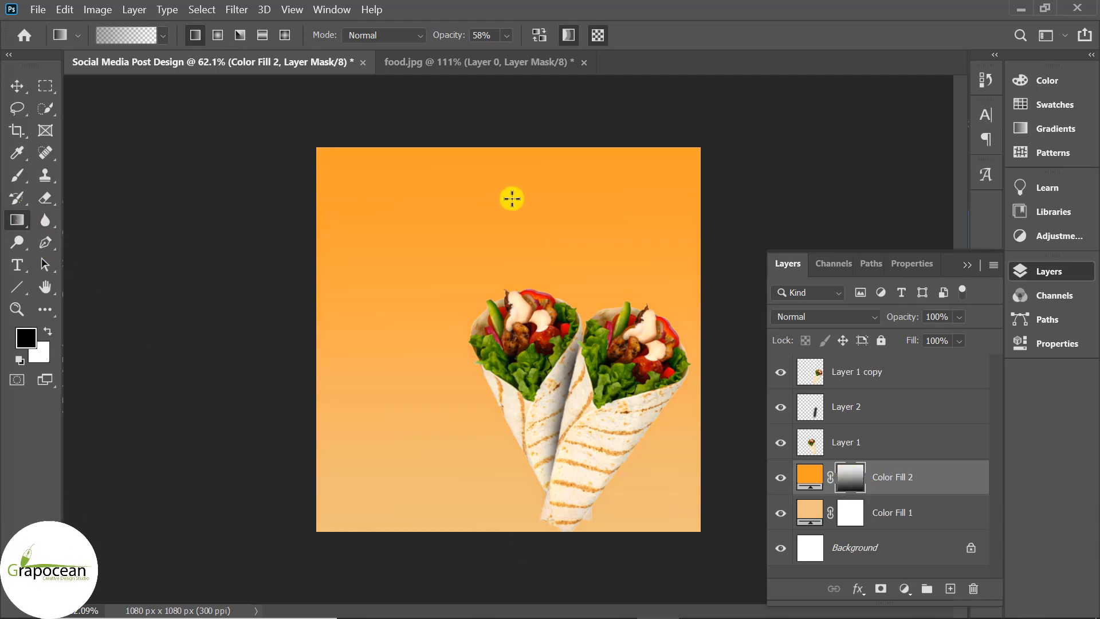
left_click_drag(636, 524, 487, 169)
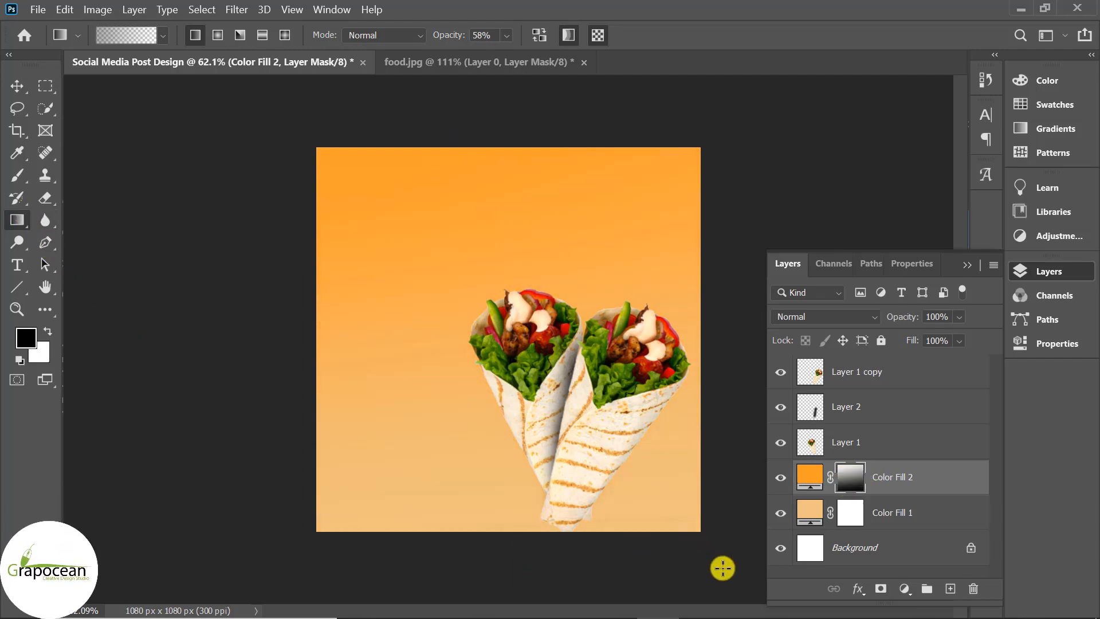
Recolor Color Fill 1 to a paler peach and Color Fill 2 to a lighter orange
double_click(810, 509)
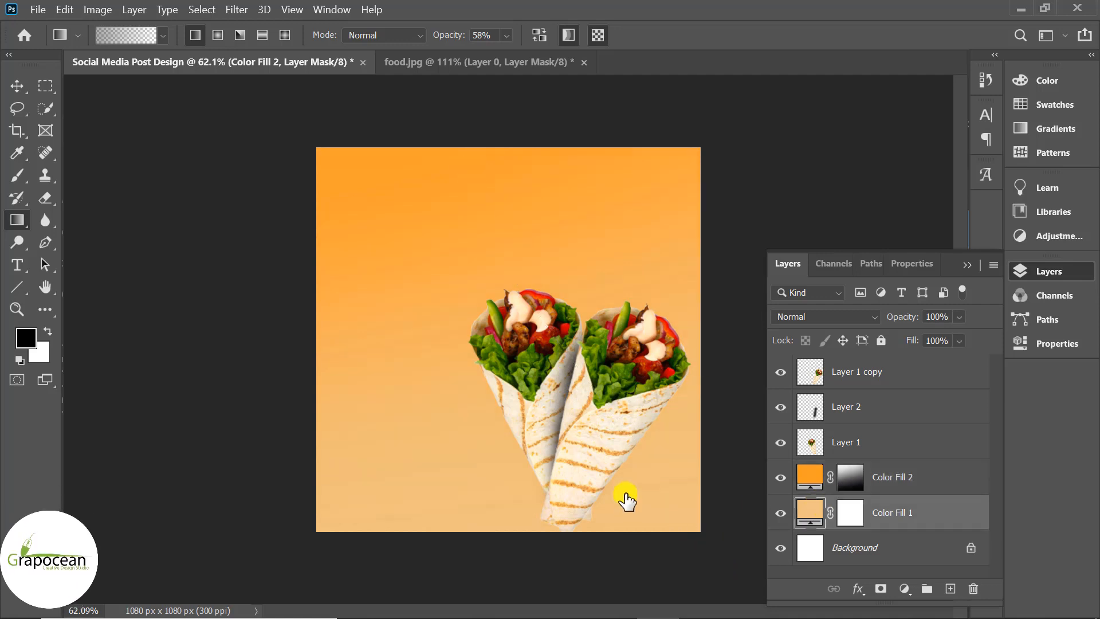
left_click_drag(576, 300, 575, 296)
left_click_drag(652, 283, 665, 394)
left_click(950, 420)
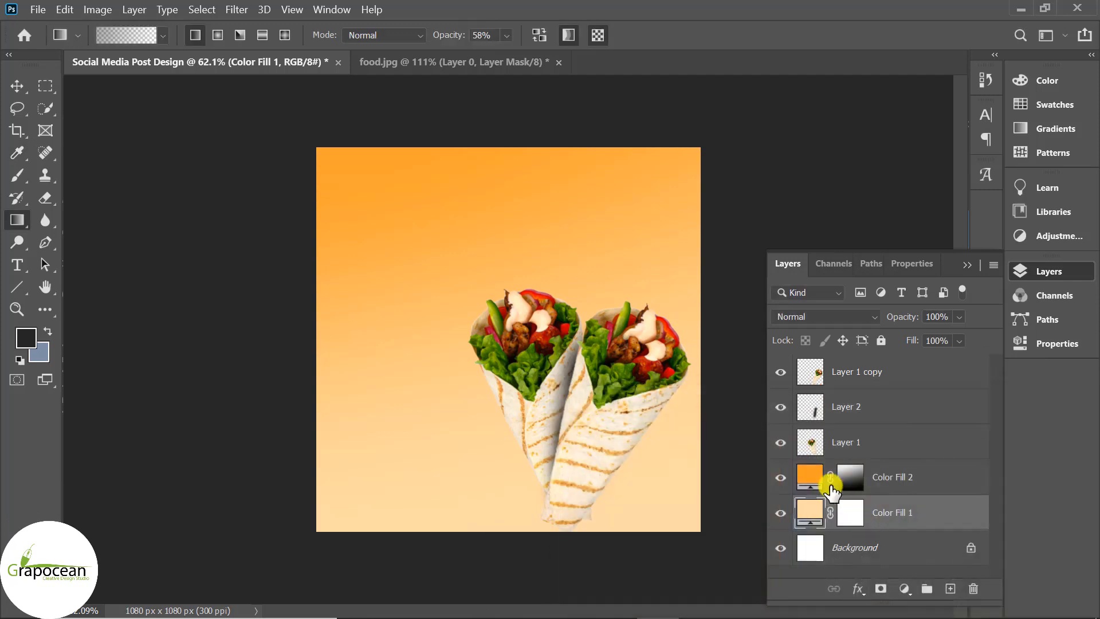
double_click(810, 475)
mouse_move(710, 366)
left_mouse_down()
mouse_move(695, 307)
mouse_move(709, 268)
left_mouse_up()
left_click(975, 315)
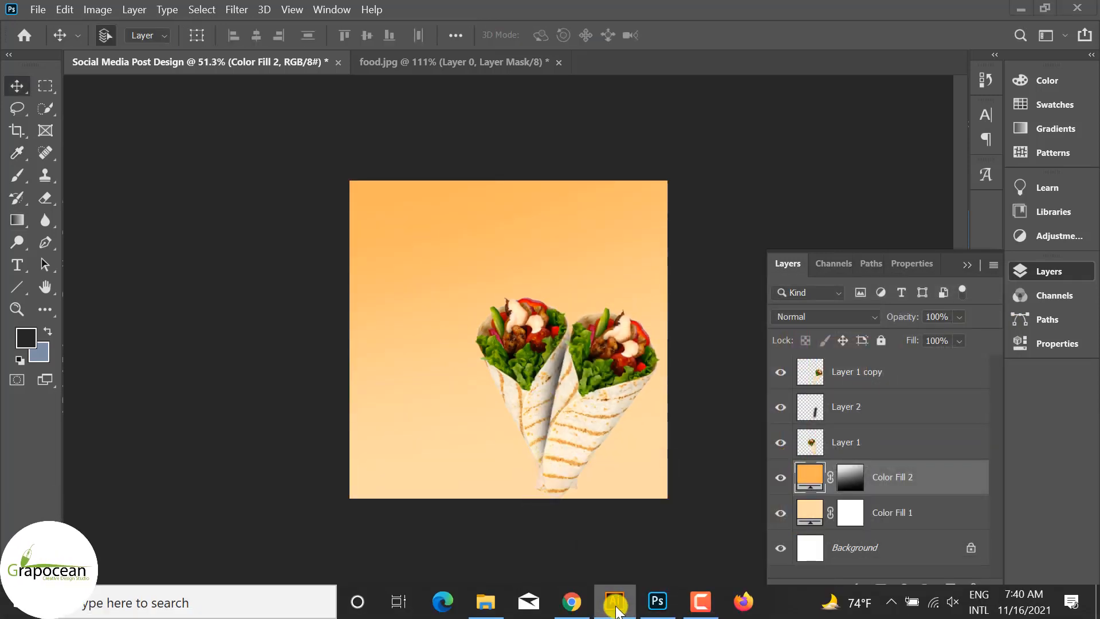
Switch to Illustrator and ready the Ellipse tool in the open RGB document
left_click(616, 607)
scroll(481, 462, "down", 1)
scroll(309, 423, "down", 1)
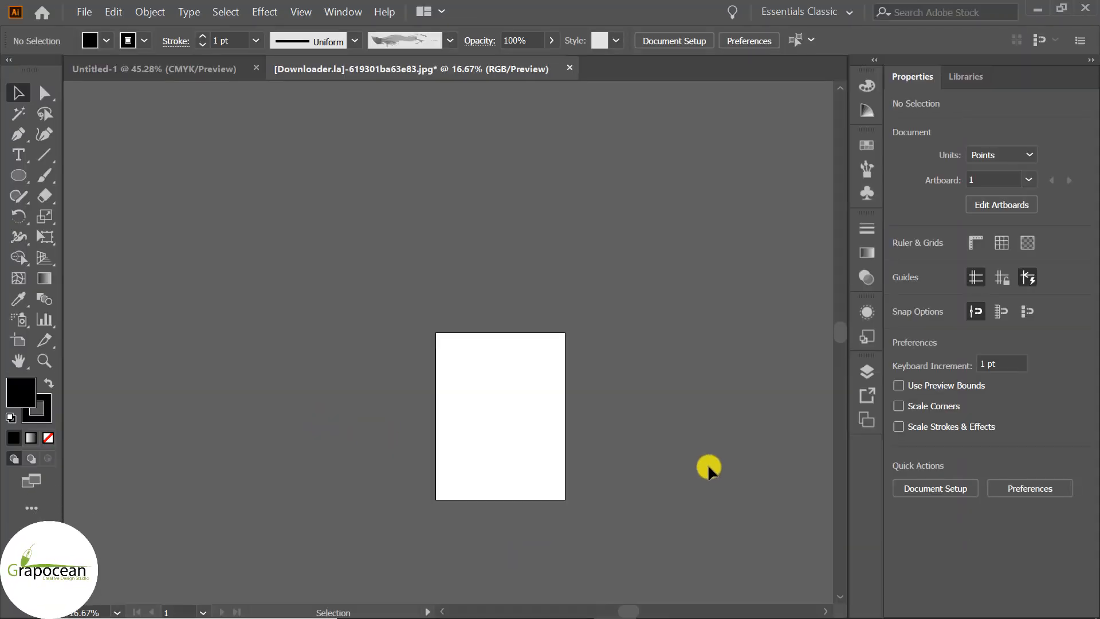
scroll(566, 456, "up", 1)
left_click(19, 171)
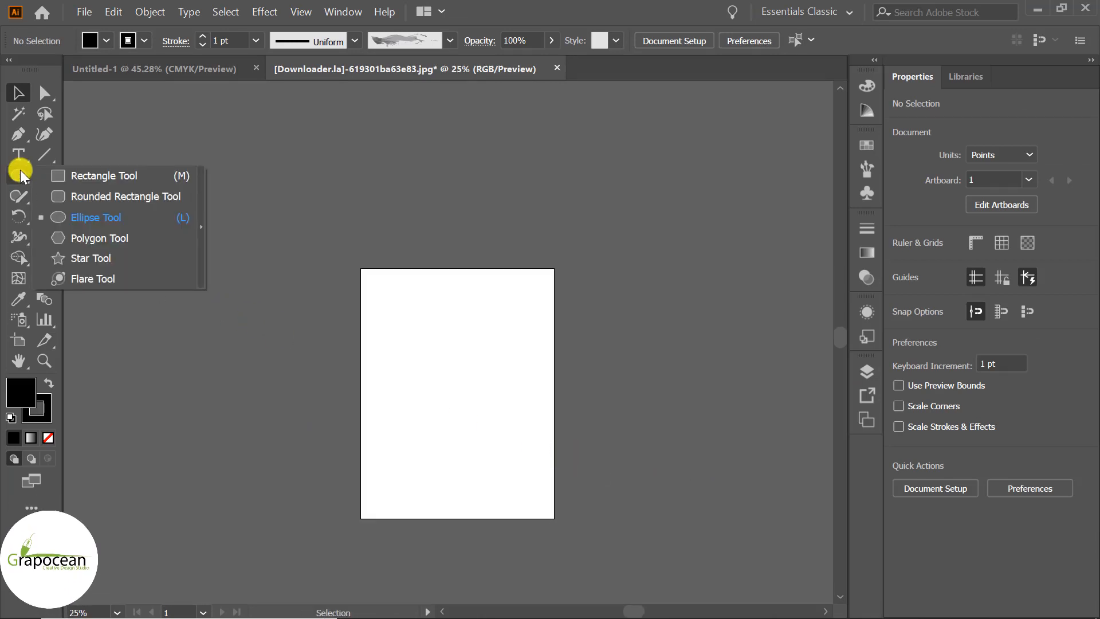
left_click(84, 217)
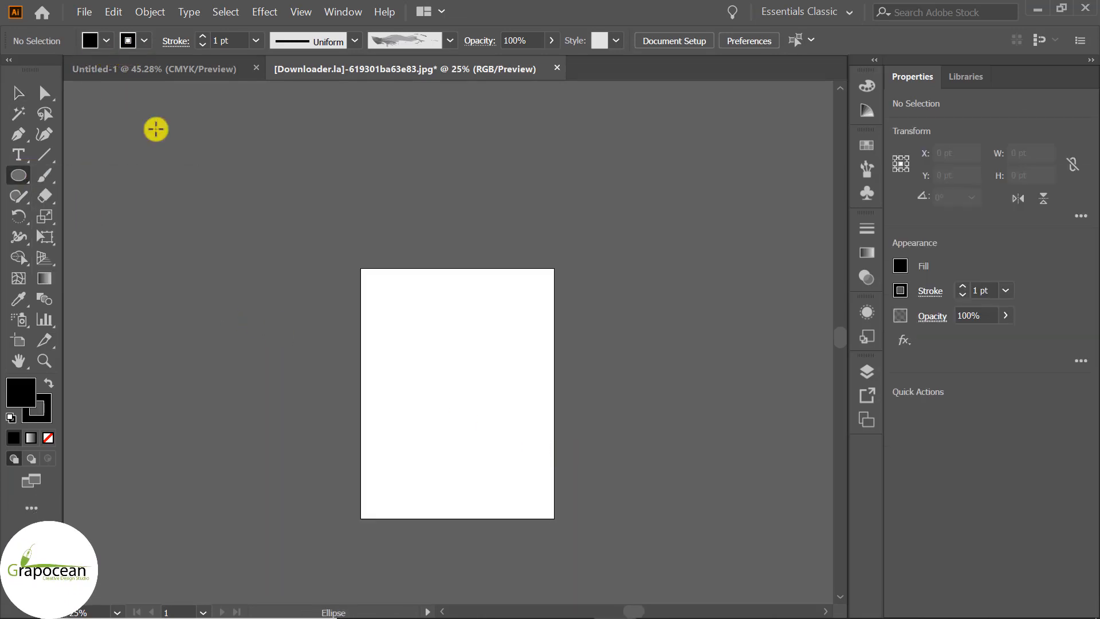
Set the fill color for new shapes to white
left_click(107, 40)
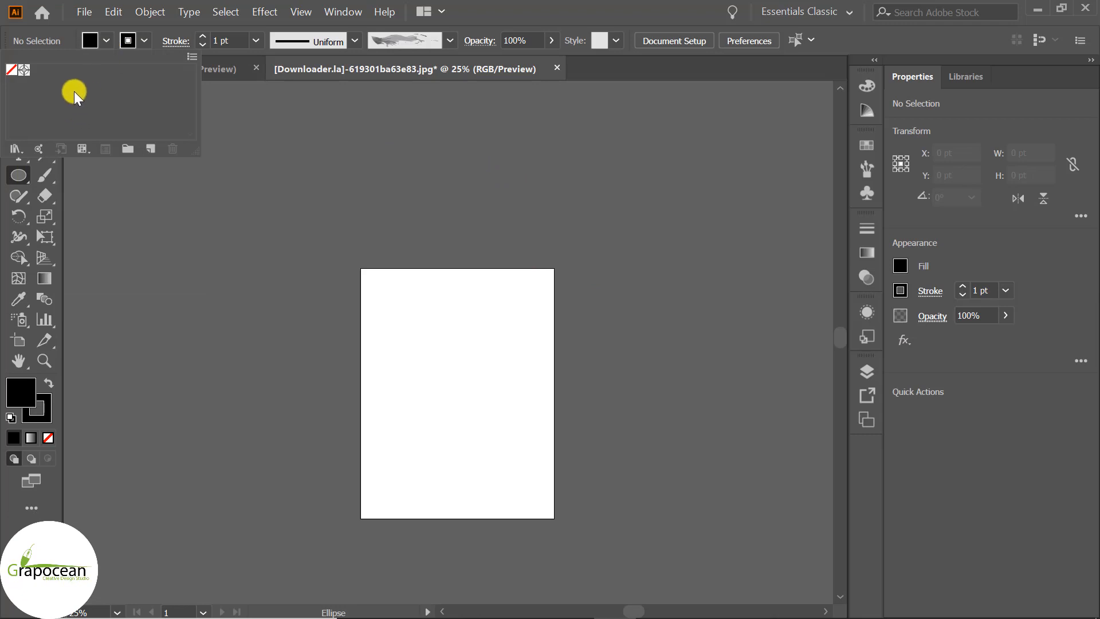
left_click(87, 40)
left_click(87, 40)
left_click(87, 40)
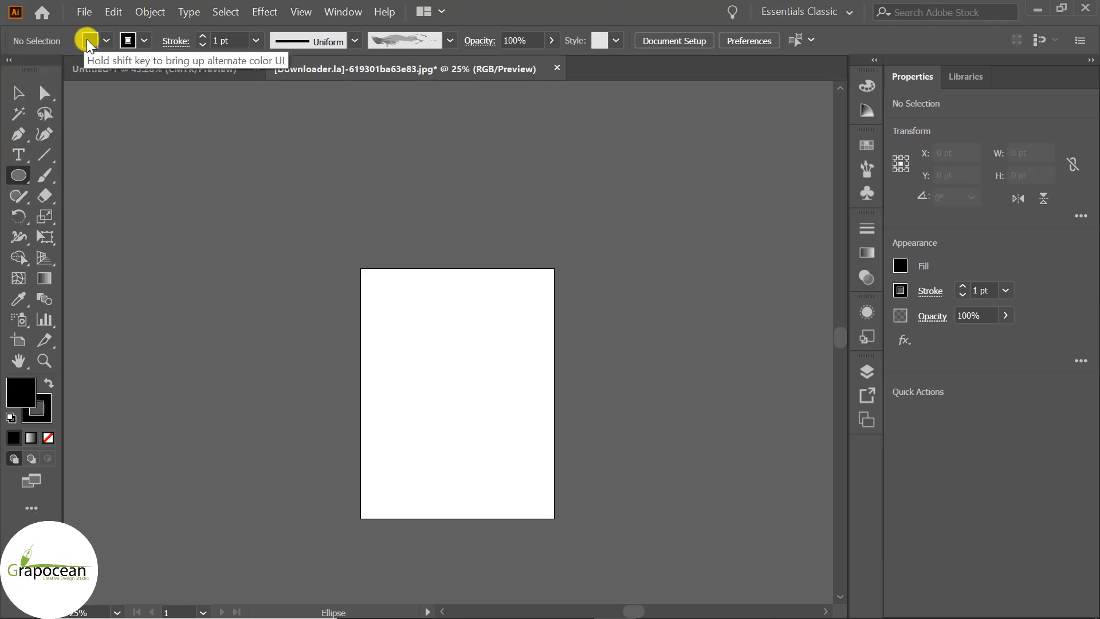
left_click(89, 42)
double_click(21, 394)
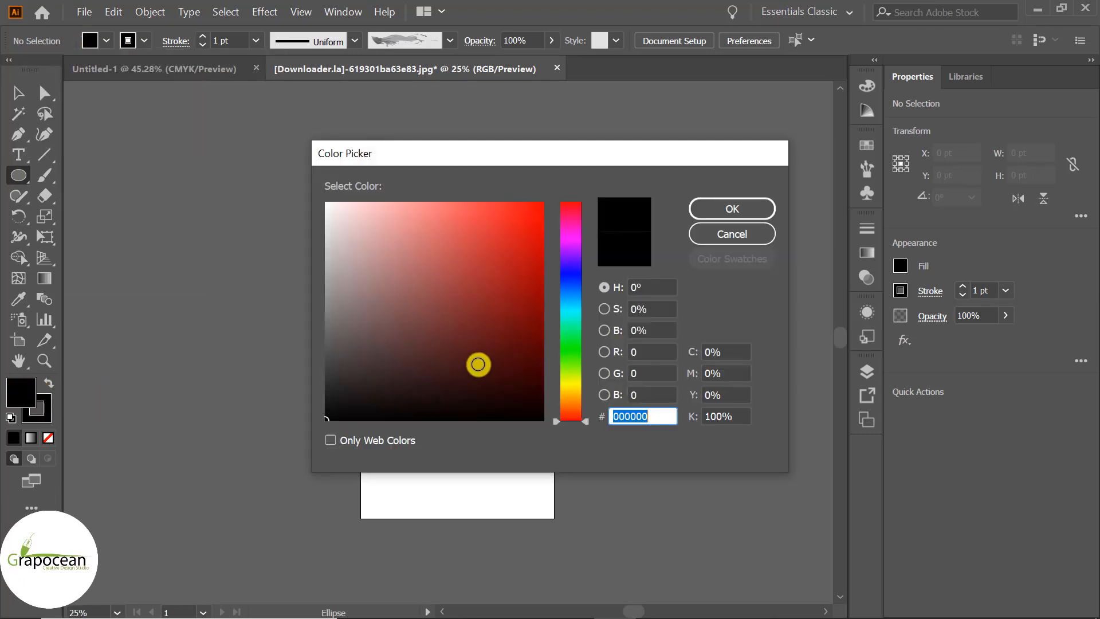
left_click(339, 201)
left_click(710, 208)
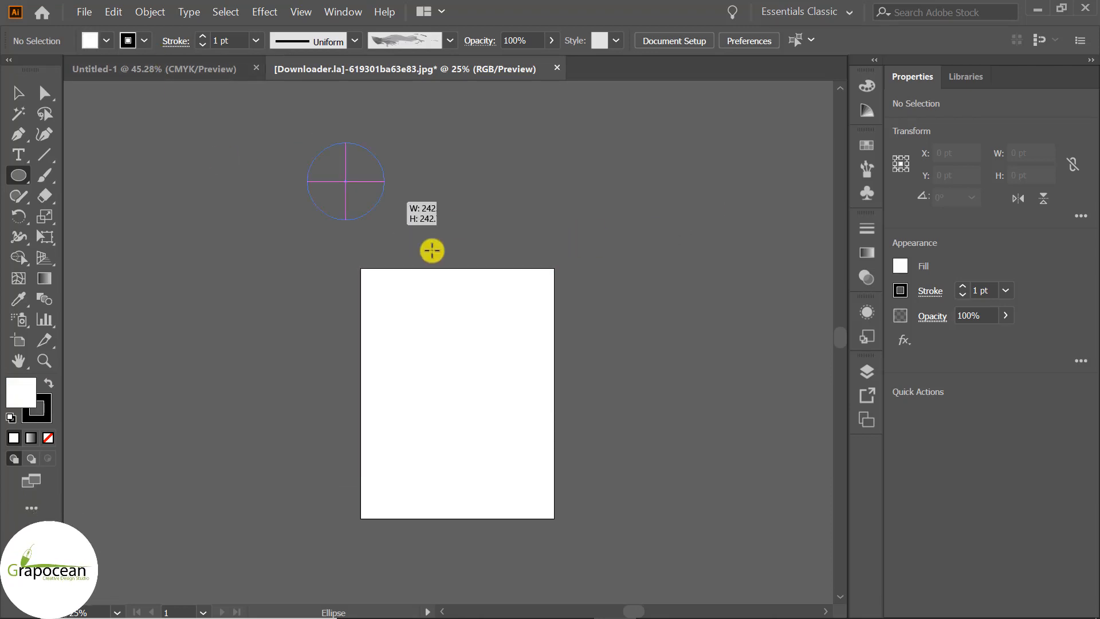
Draw a circle about 944 pt in diameter and place it on the empty pasteboard left of the artboard
left_click_drag(432, 250, 606, 403)
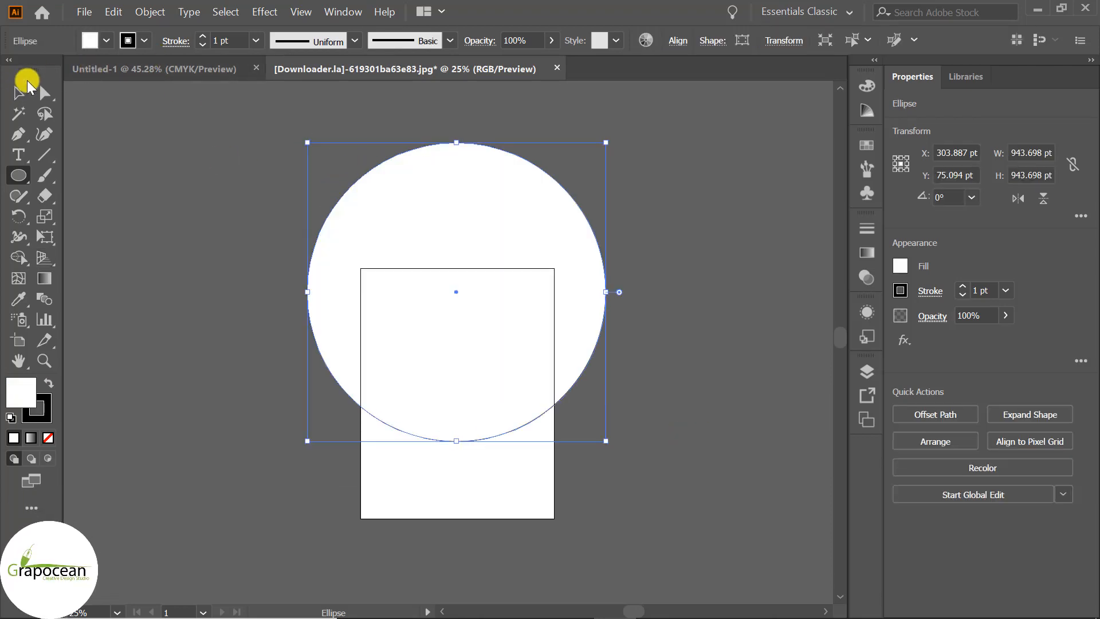
scroll(527, 247, "down", 2)
left_click_drag(540, 265, 350, 372)
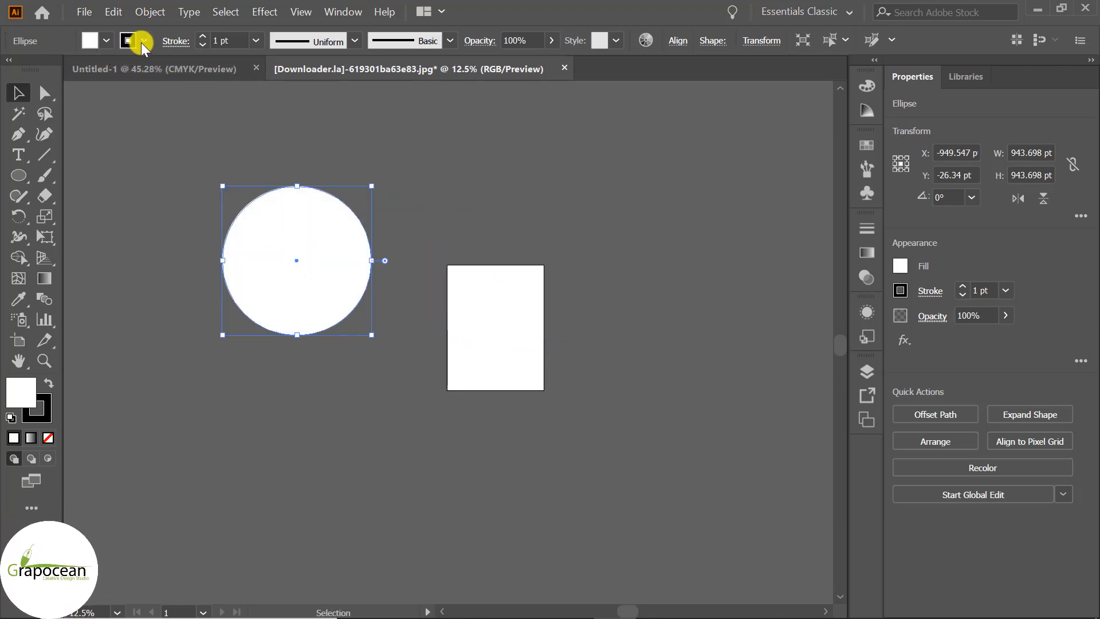
Give the circle on the pasteboard a 59 pt stroke and set the stroke color to white (FFFFFF)
left_click(204, 36)
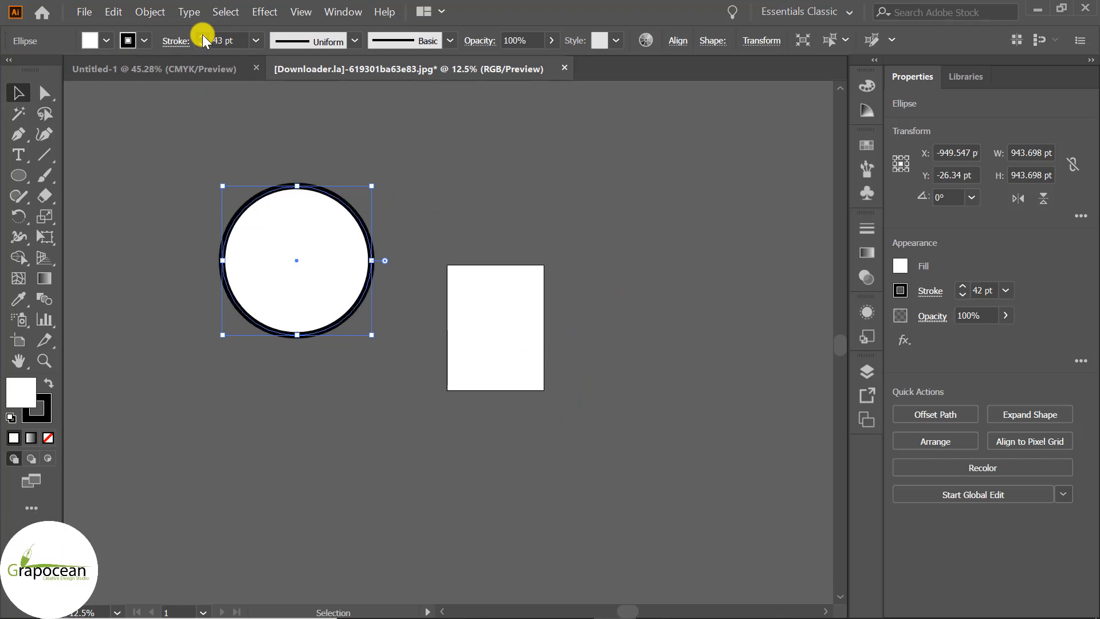
left_click(145, 40)
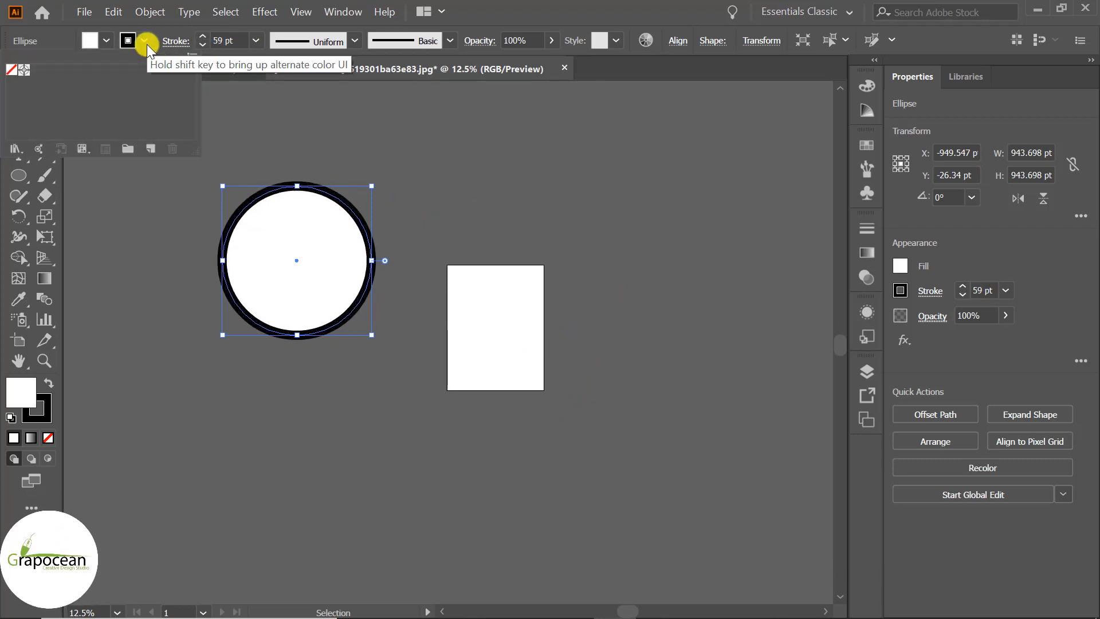
double_click(49, 408)
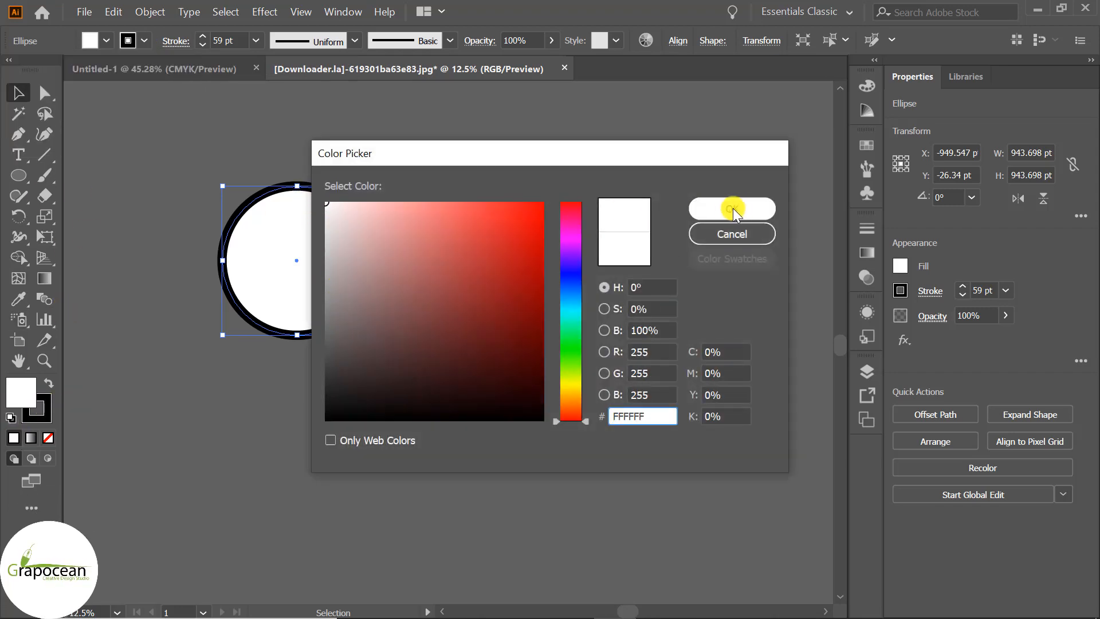
left_click(733, 207)
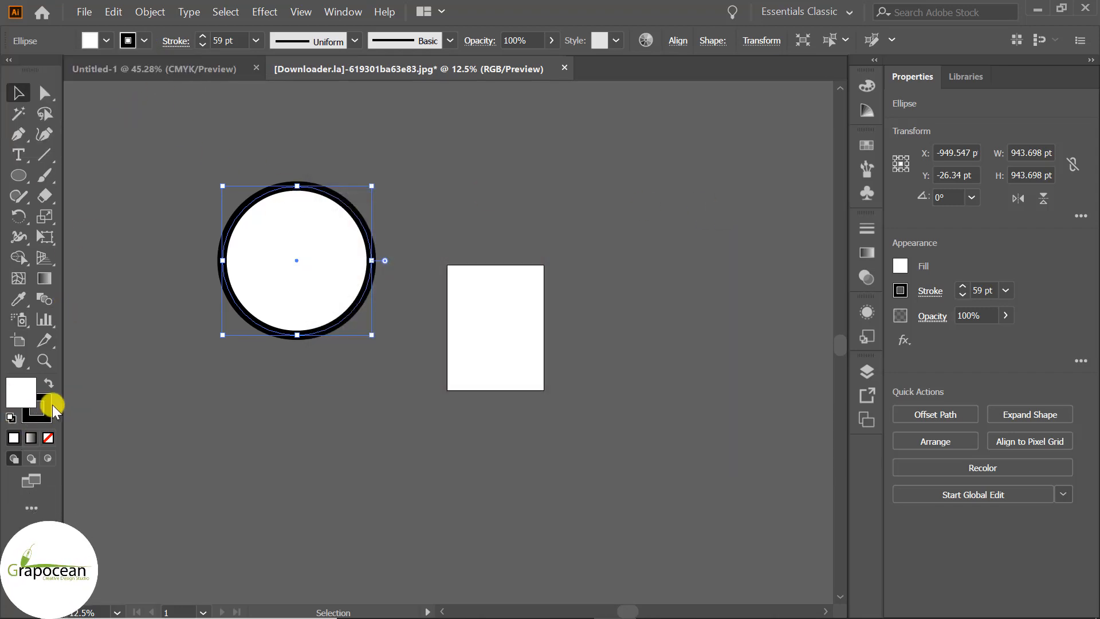
double_click(50, 408)
left_click_drag(405, 336, 315, 189)
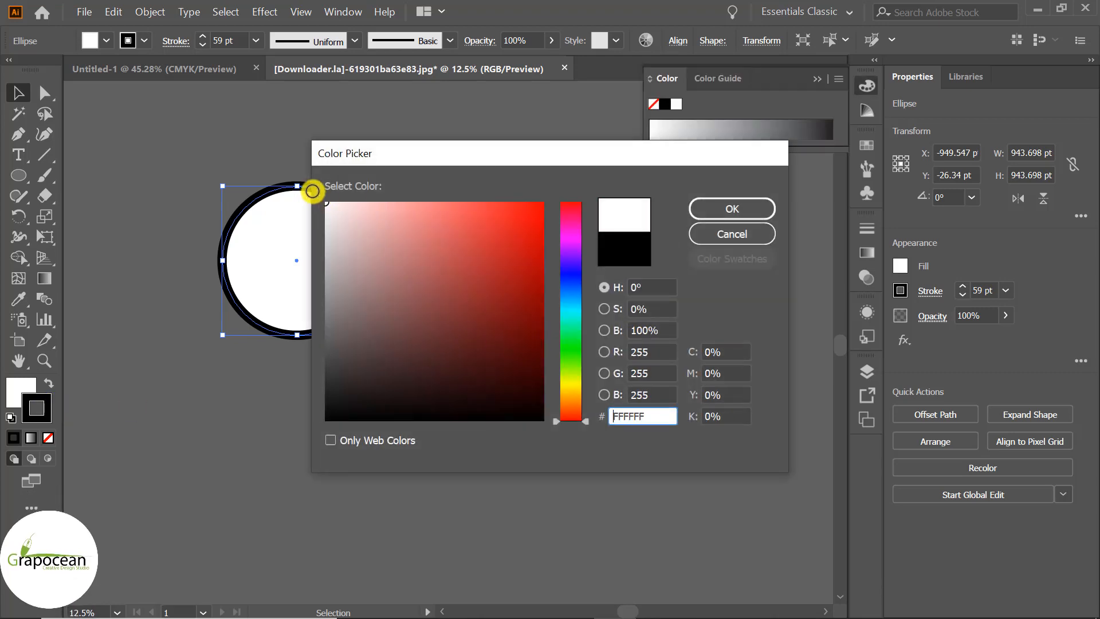
left_click(715, 204)
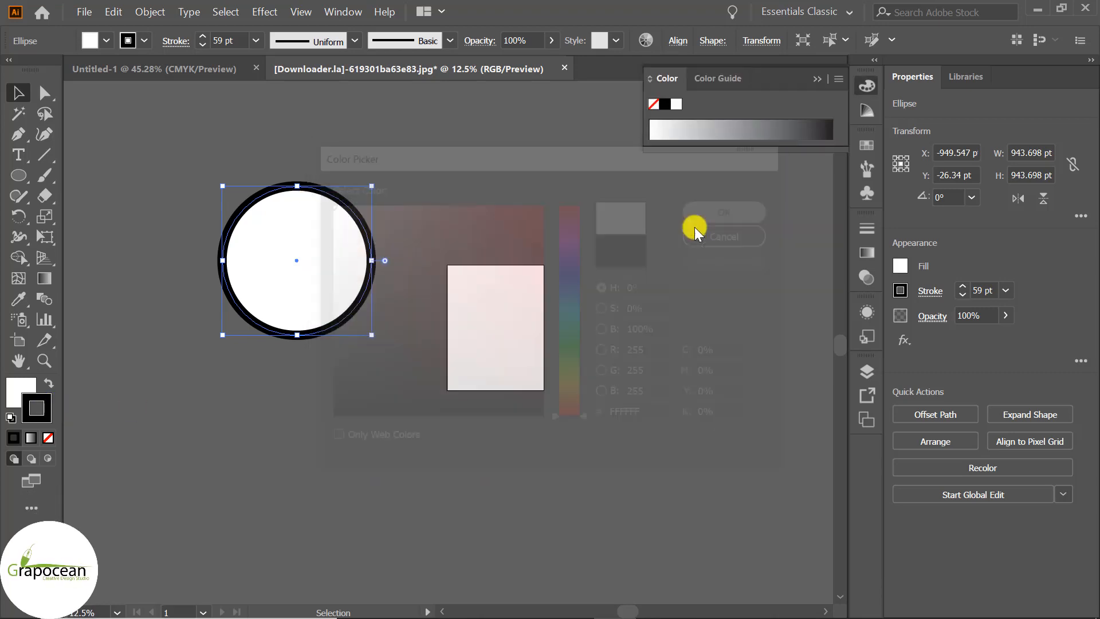
left_click(19, 94)
left_click(302, 359)
left_click(326, 308)
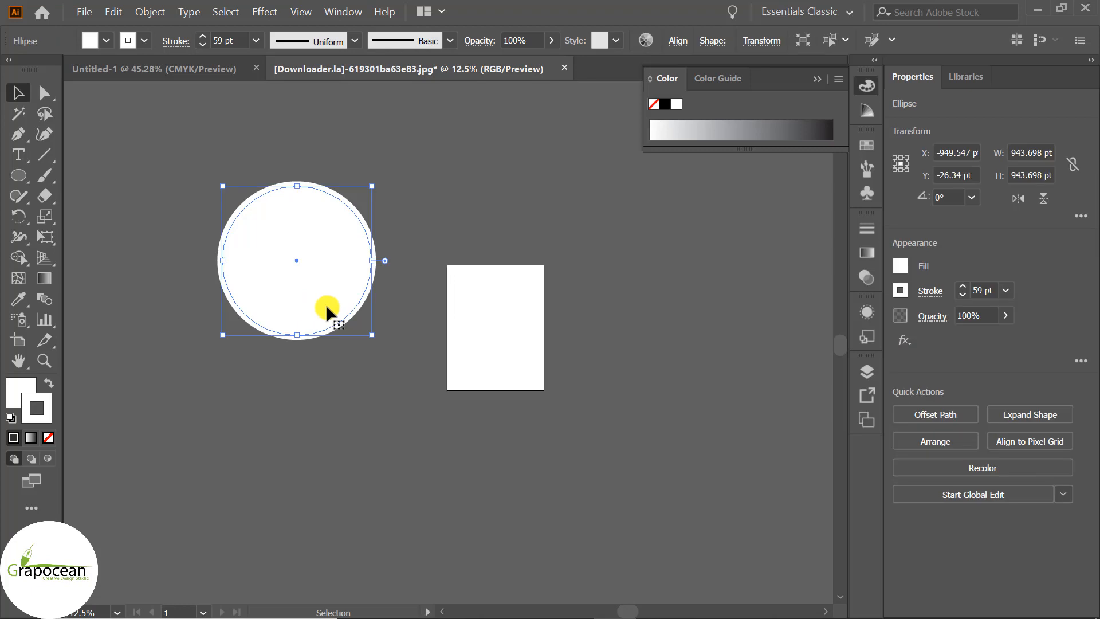
Open the Artistic_Watercolor brush library and apply one of its dark watercolor brushes to the circle's stroke
left_click(867, 191)
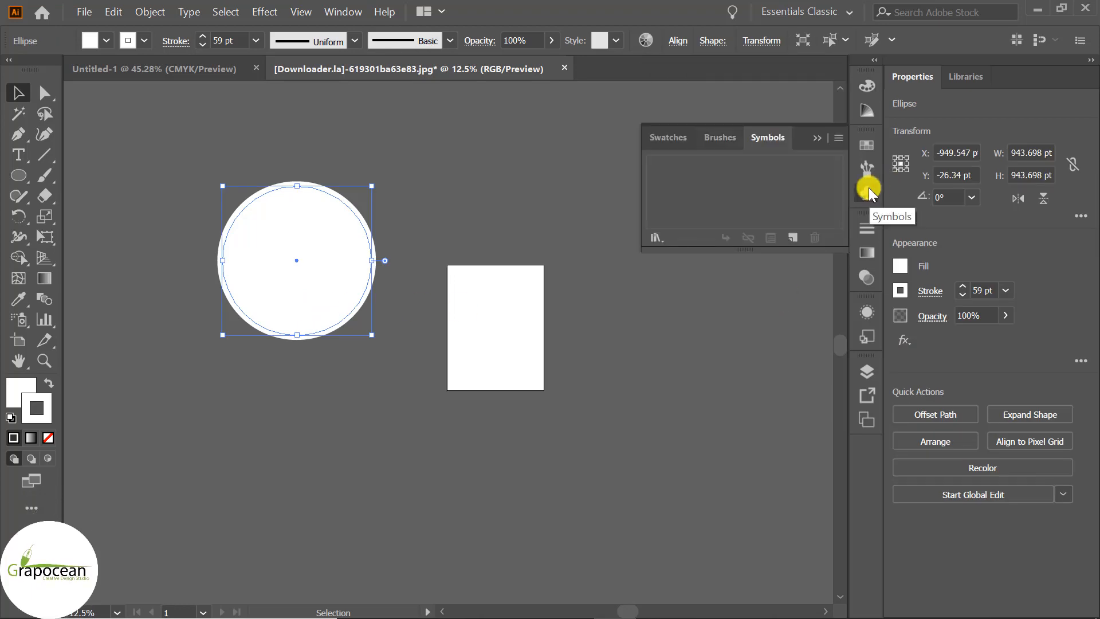
left_click(723, 138)
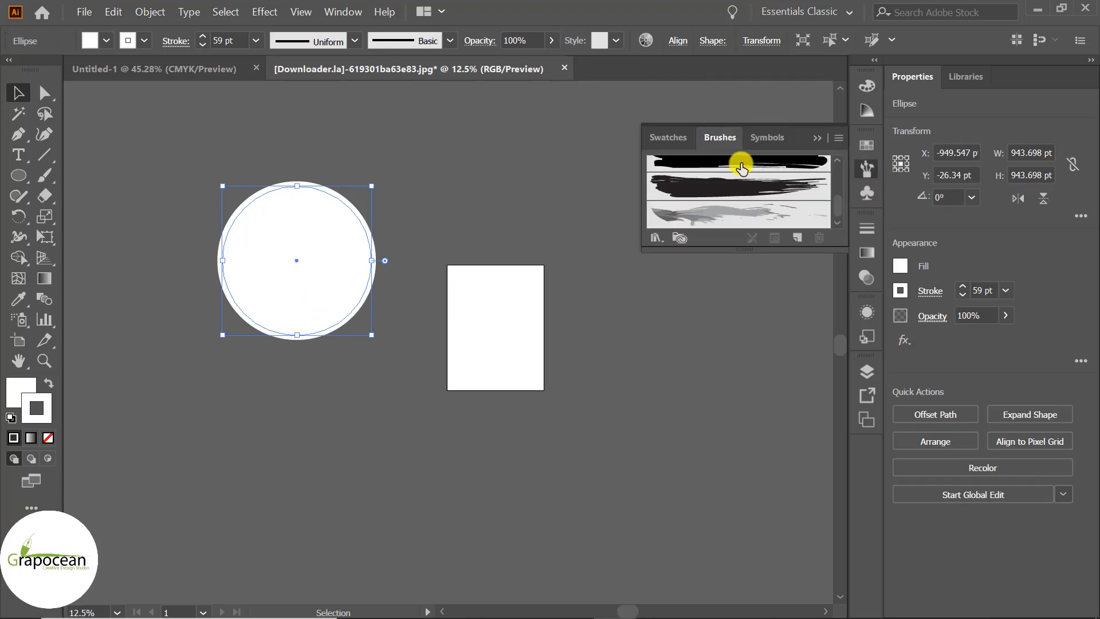
left_click(658, 238)
mouse_move(772, 314)
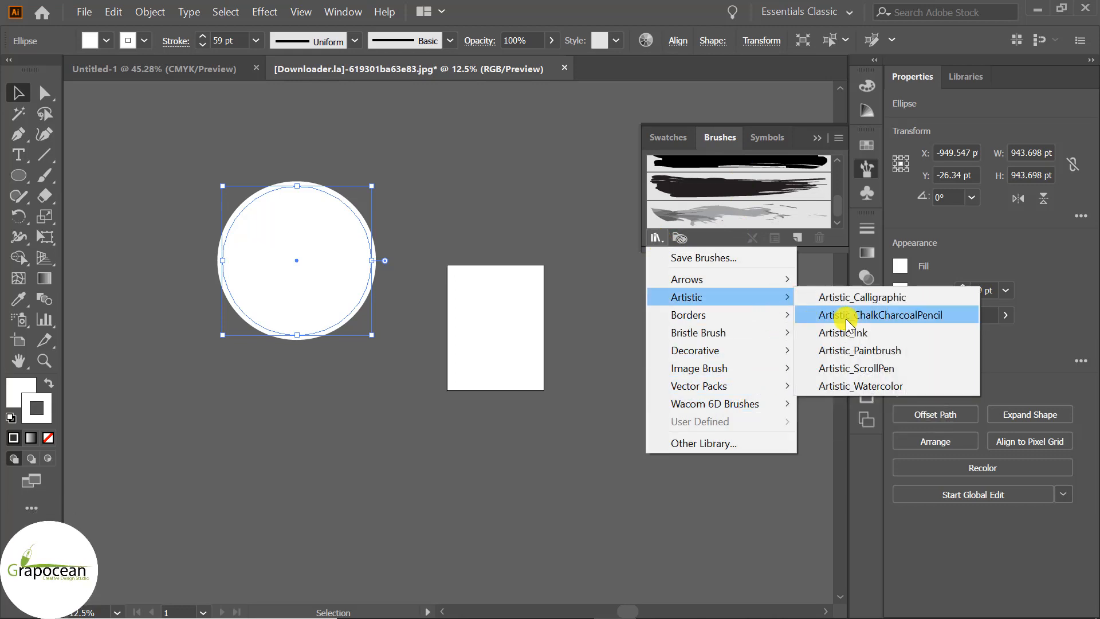
left_click(876, 386)
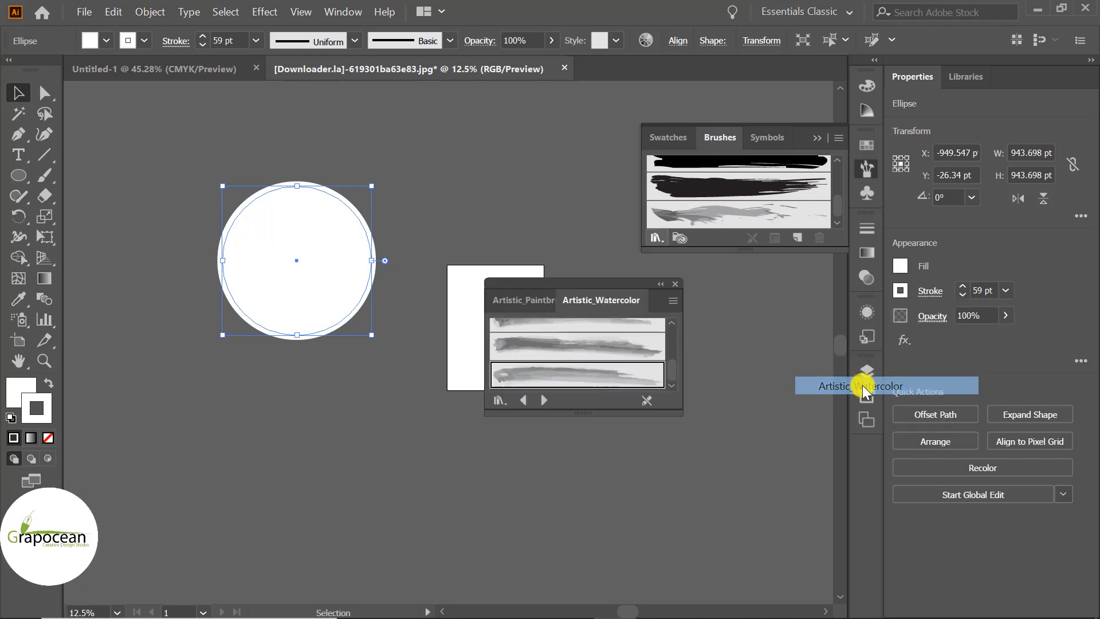
left_click(592, 373)
left_click(626, 347)
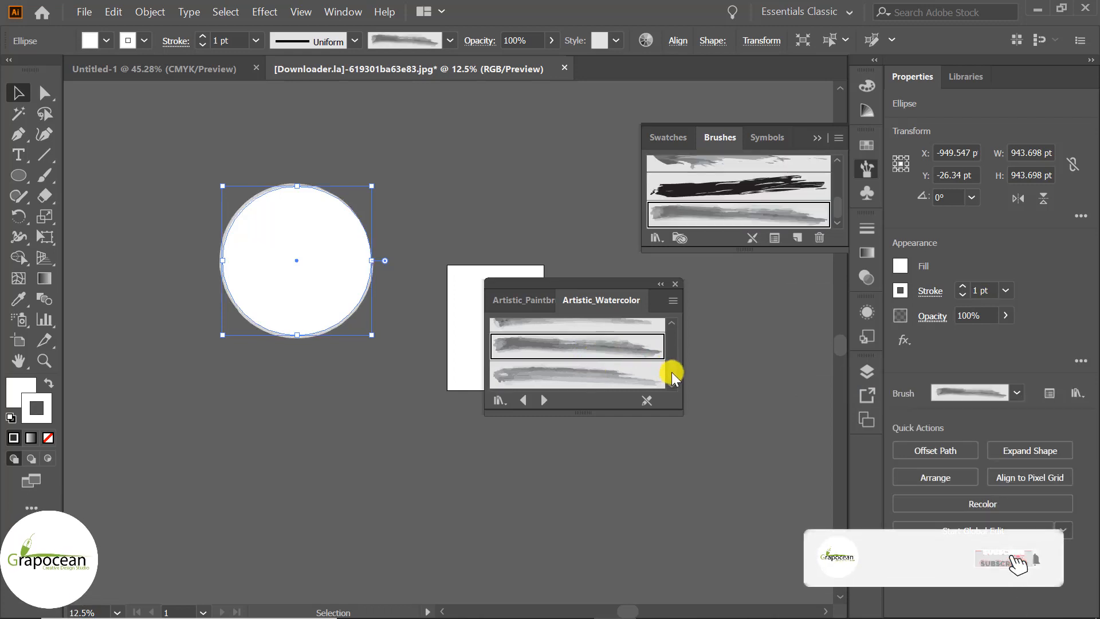
Apply a pale, smooth watercolor brush to the circle and set the stroke weight to 15 pt
scroll(603, 363, "down", 3)
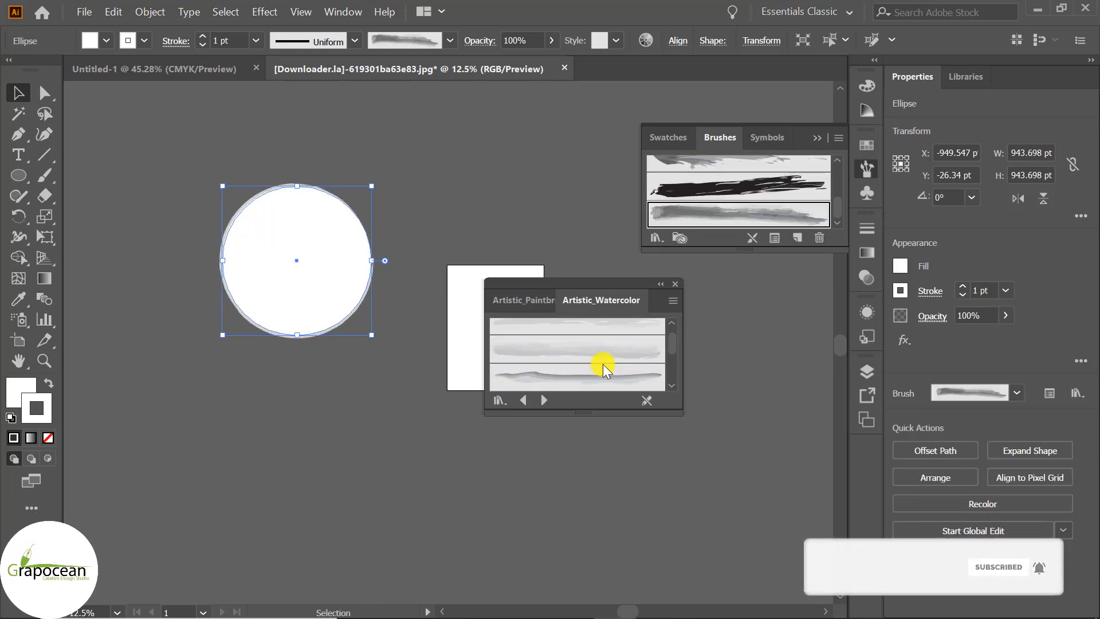
left_click(623, 340)
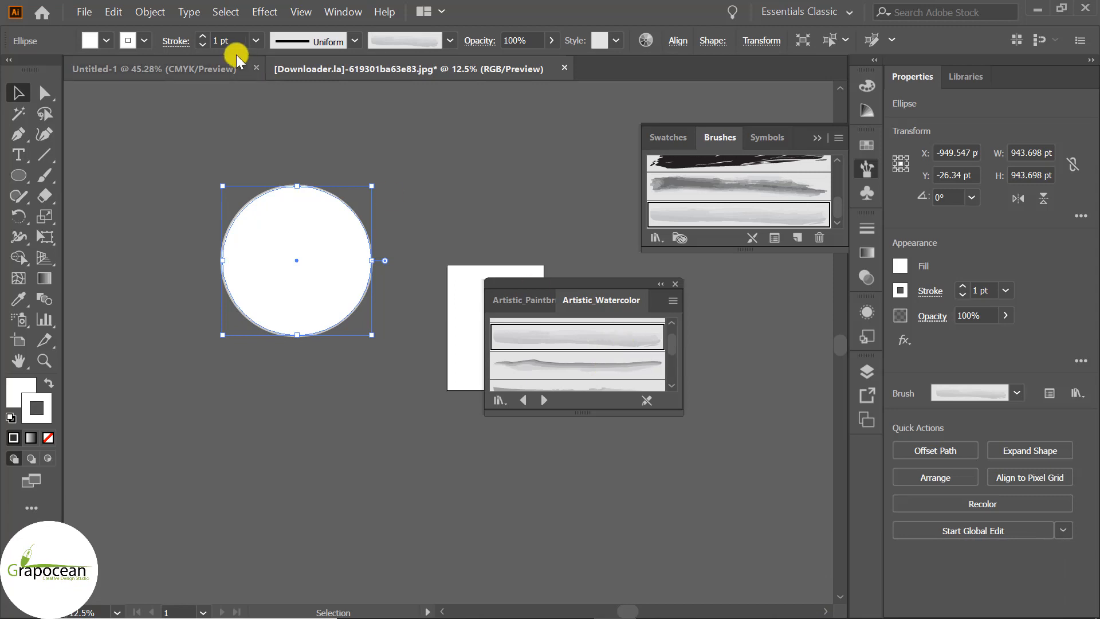
left_click(205, 36)
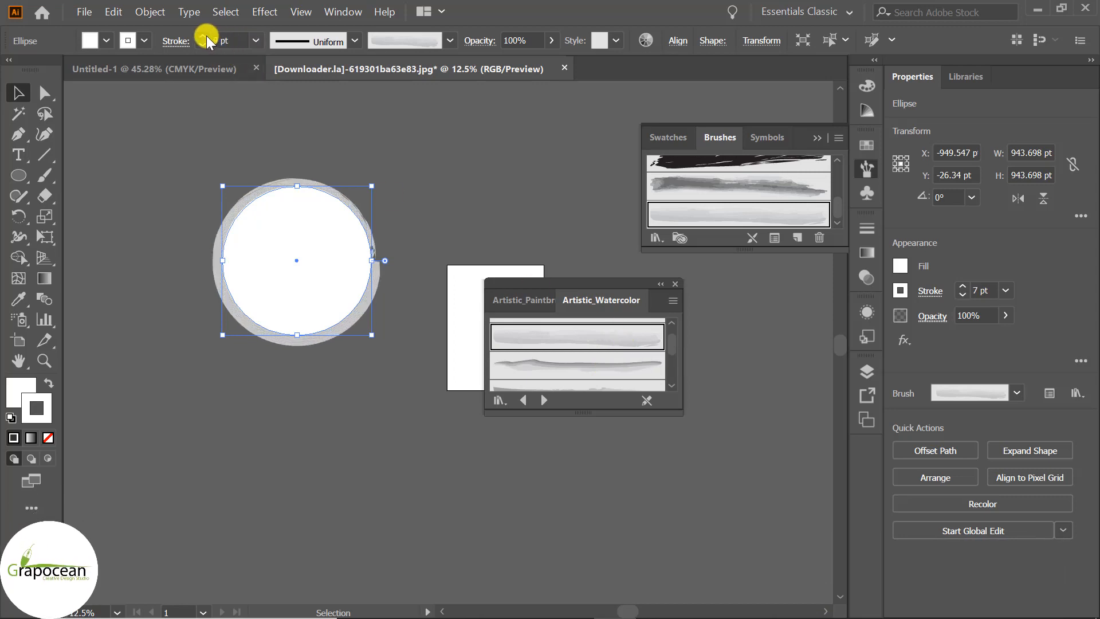
left_click(202, 35)
Try several other Artistic_Watercolor brushes on the circle's stroke, including Watercolor Stroke 2
scroll(588, 371, "down", 2)
left_click(593, 368)
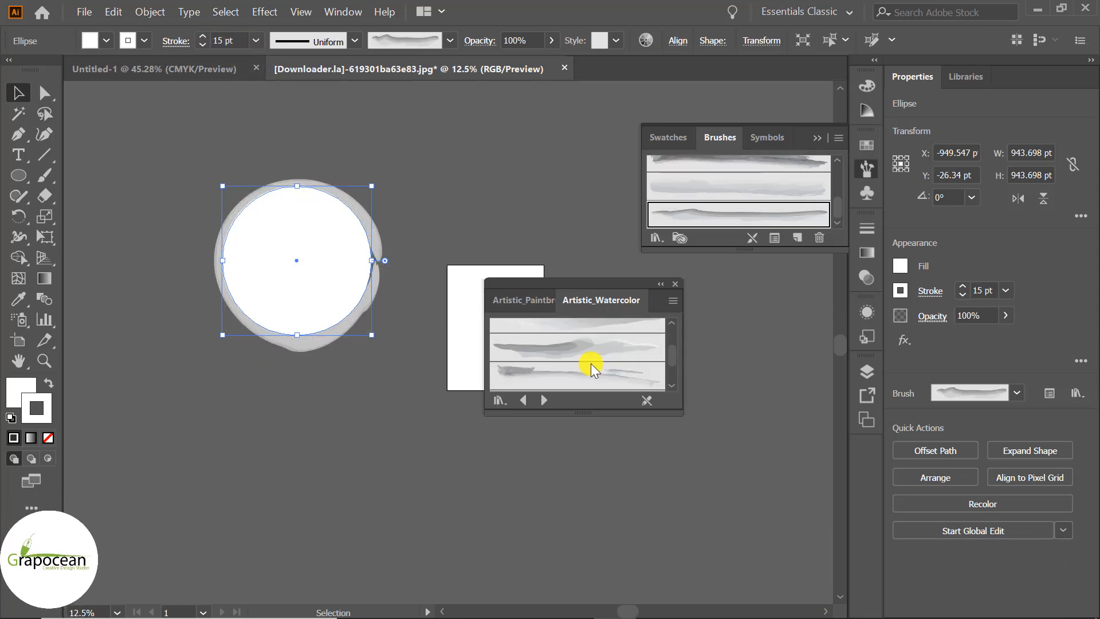
scroll(591, 369, "down", 1)
left_click(600, 375)
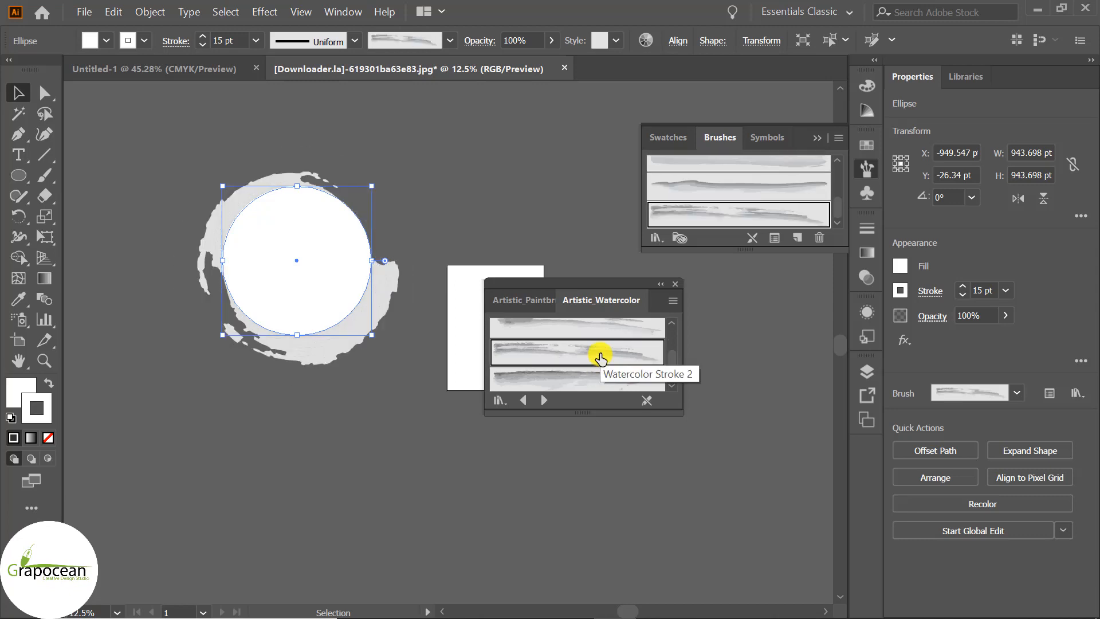
scroll(598, 367, "down", 1)
left_click(600, 375)
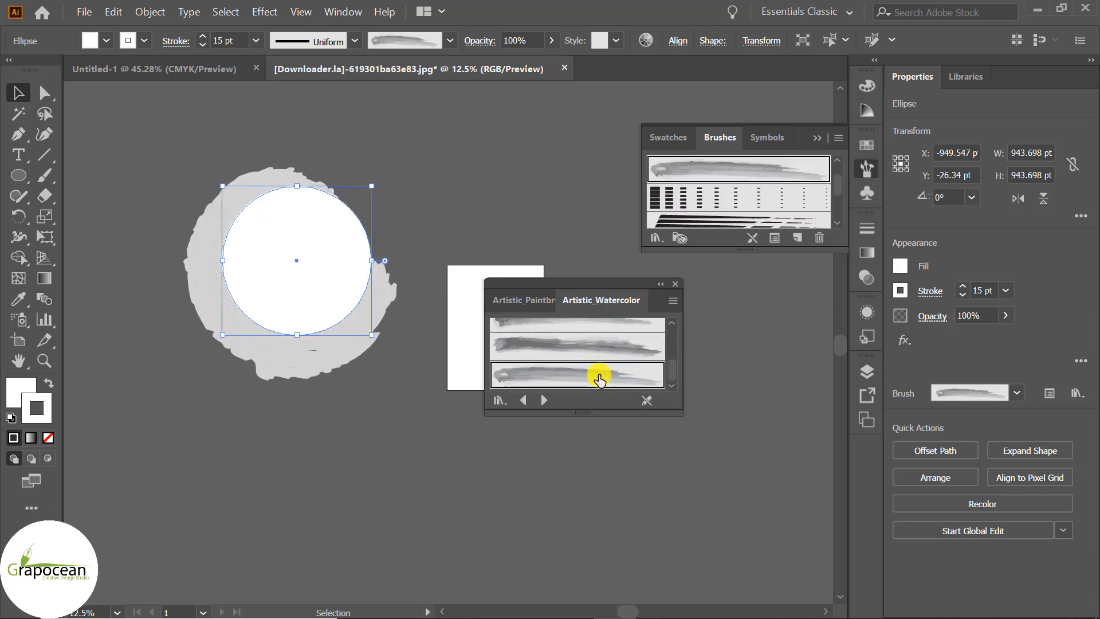
left_click(619, 342)
Apply the ragged gray paint-splash brush from the document's own brushes to the circle's stroke
scroll(733, 211, "down", 2)
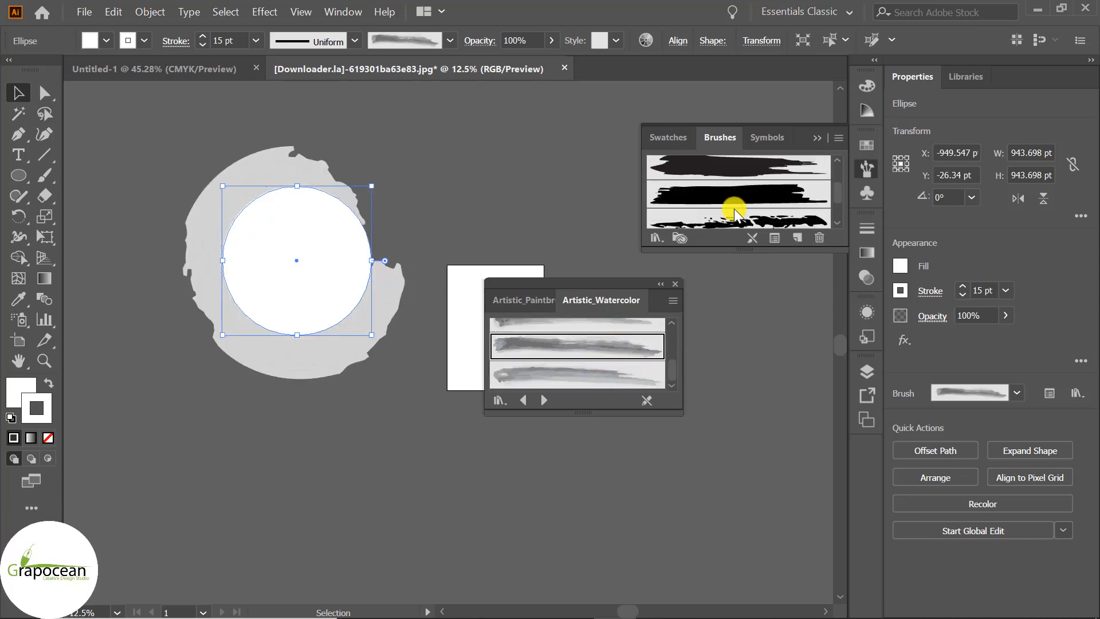
scroll(734, 212, "down", 4)
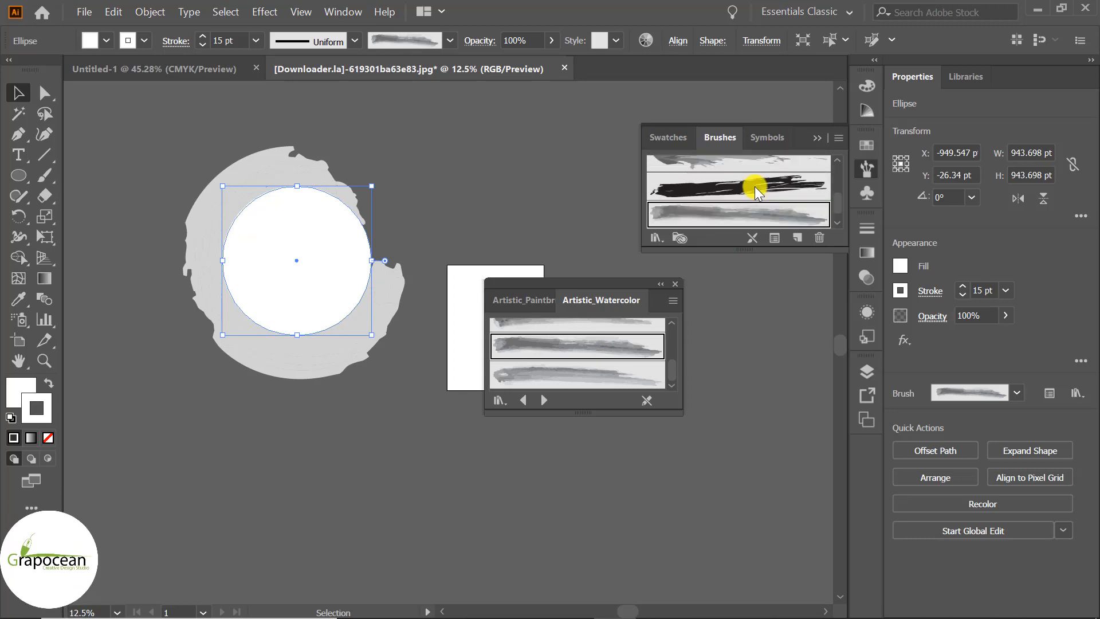
scroll(745, 200, "down", 1)
left_click(729, 214)
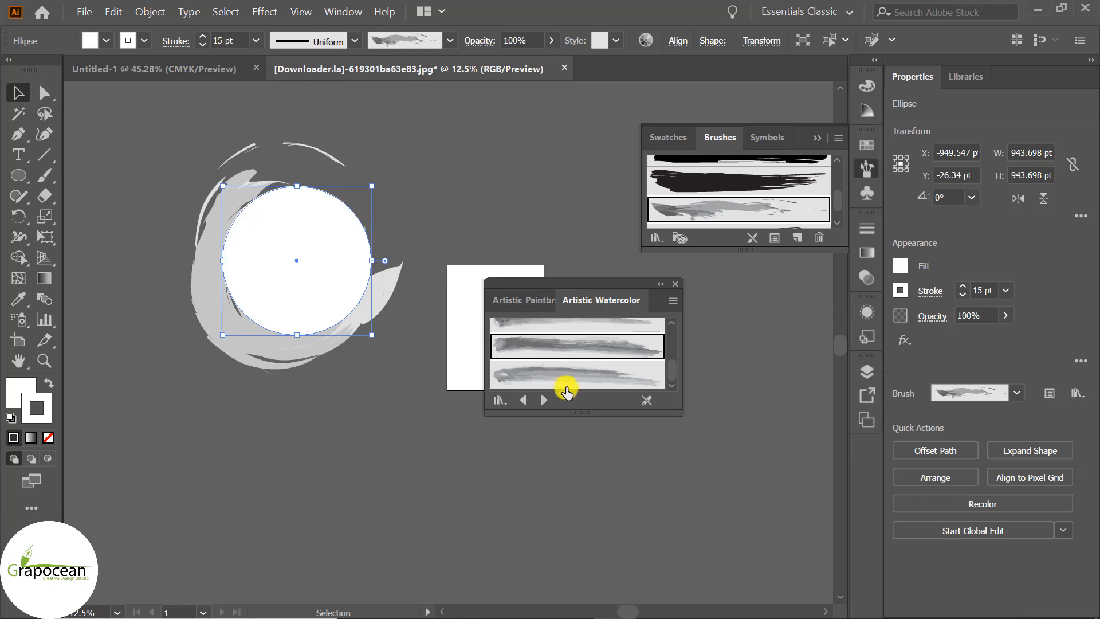
Remove the circle's fill so that only the brushed ring remains, and deselect it
left_click(115, 42)
left_click(12, 70)
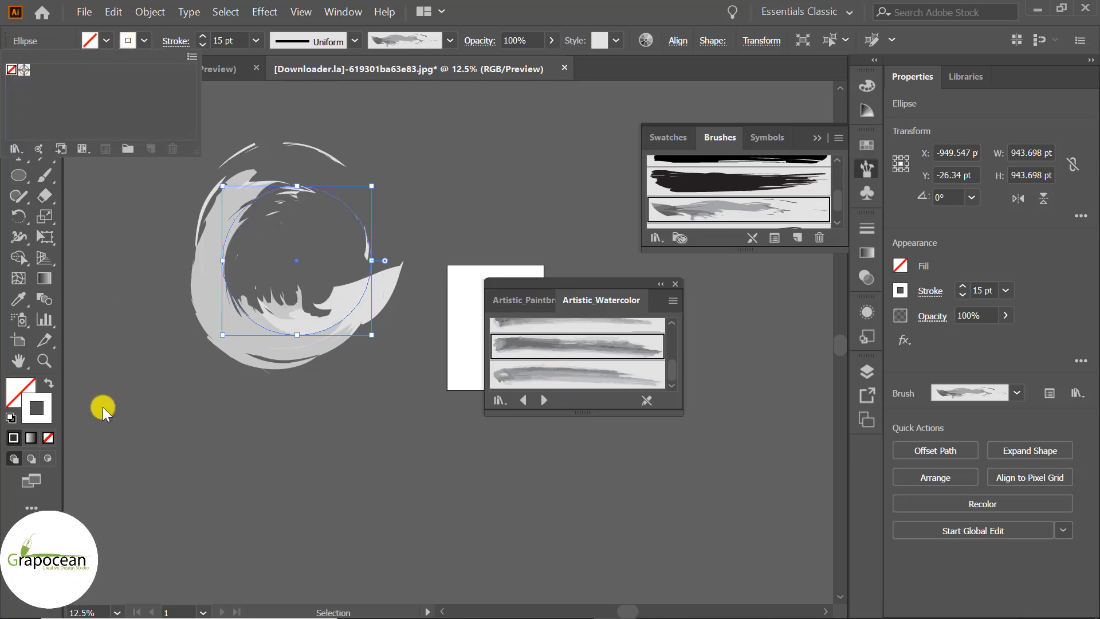
left_click(137, 442)
left_click(172, 465)
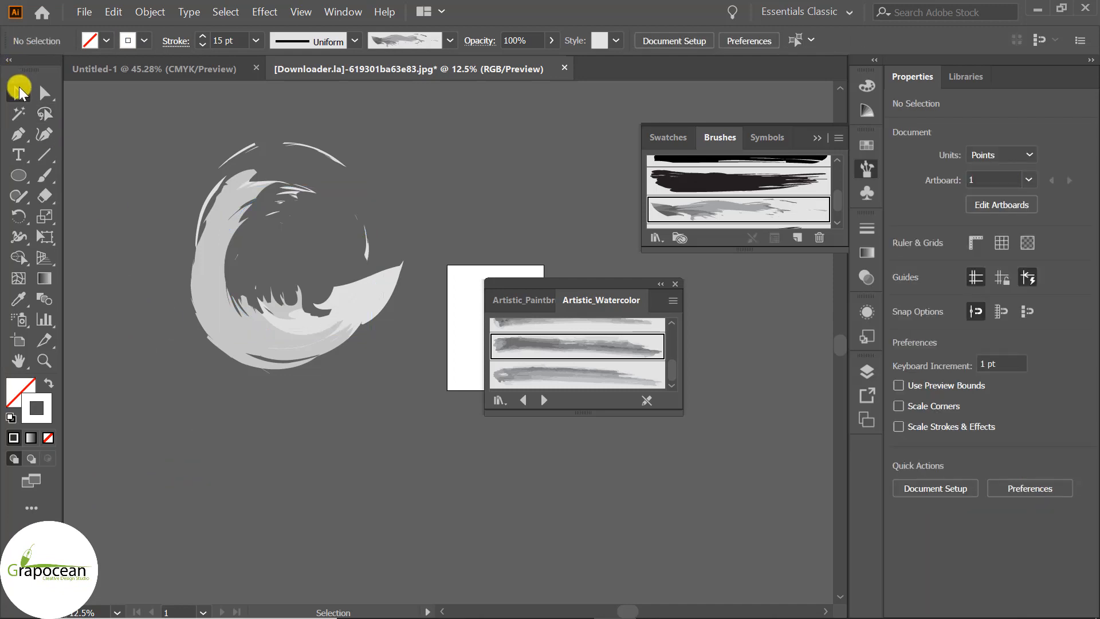
Bring the brushed ring into the Photoshop post as a Vector Smart Object behind the wraps, scaled down and shifted slightly lower
left_click(19, 92)
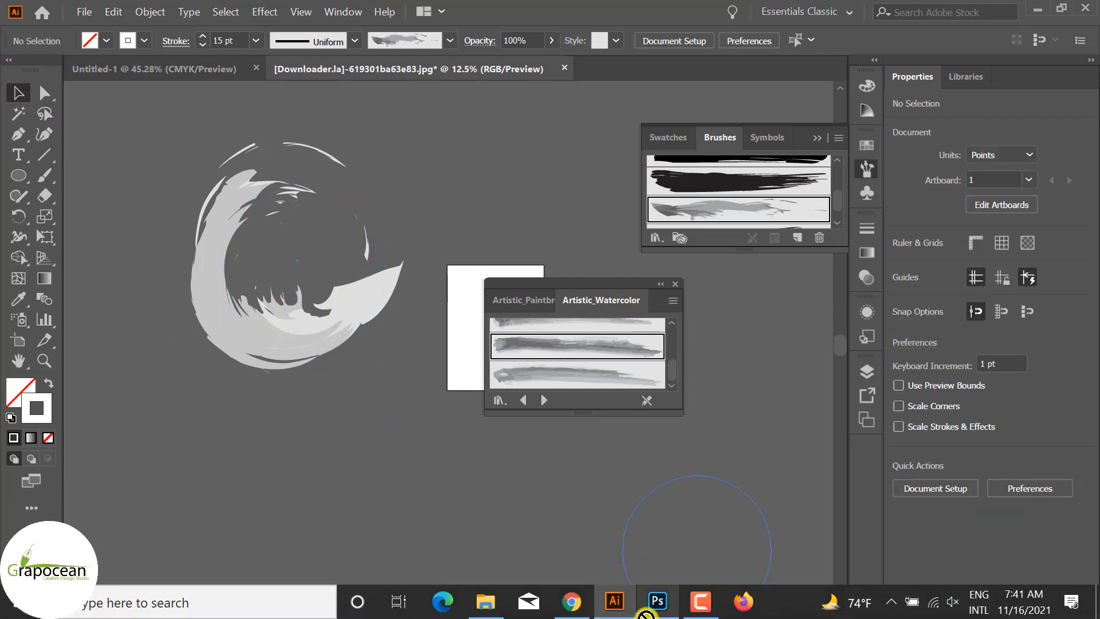
left_click(658, 608)
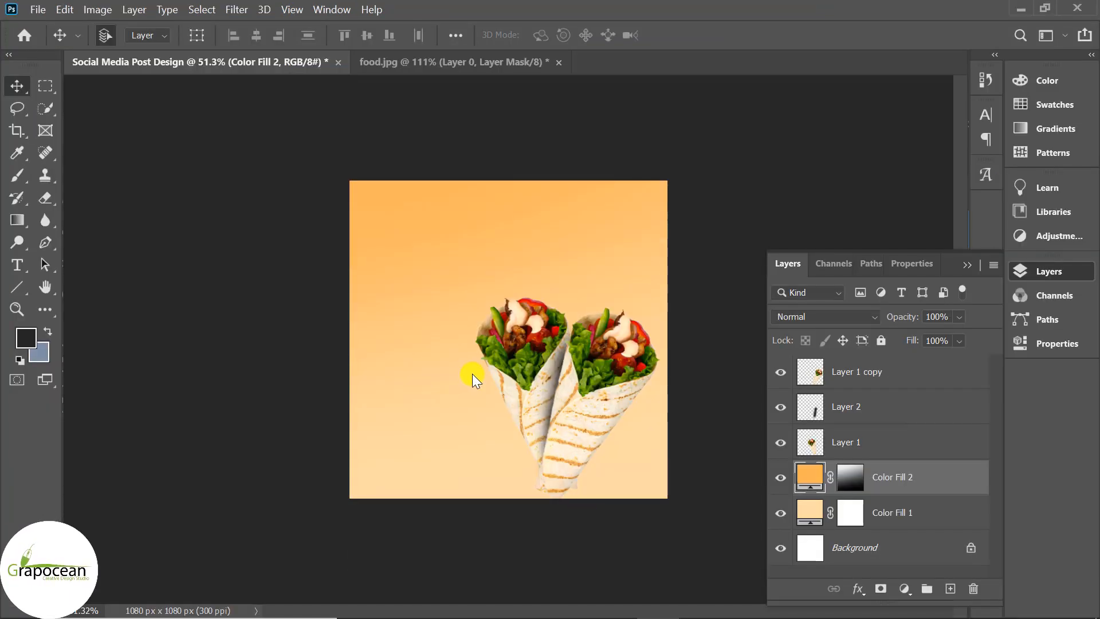
key("ctrl+v")
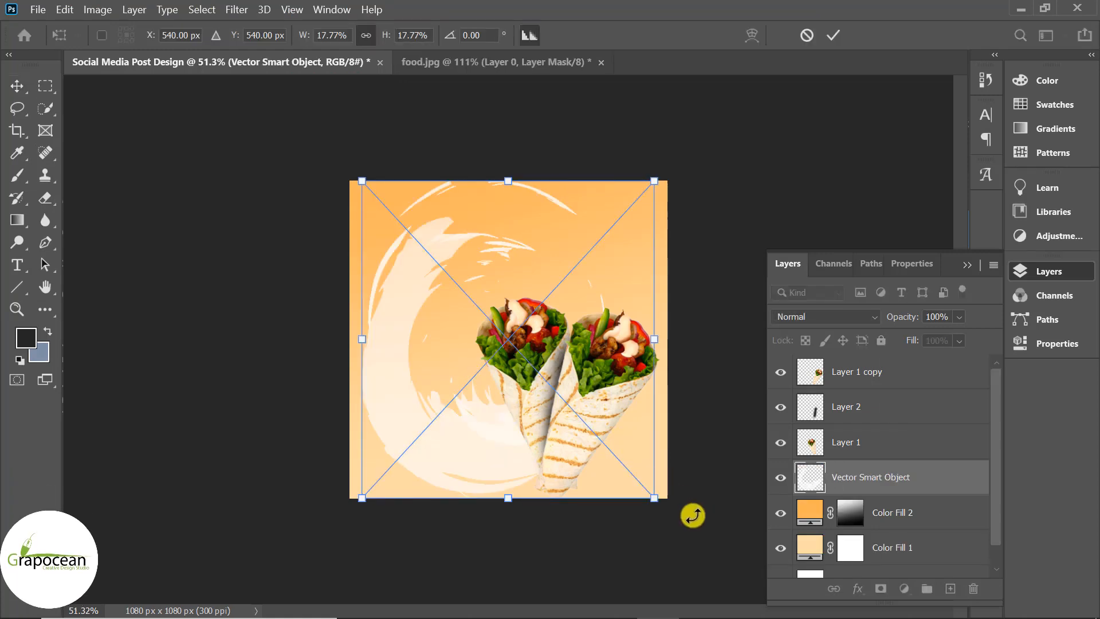
left_click_drag(653, 504, 642, 476)
key("ctrl+z")
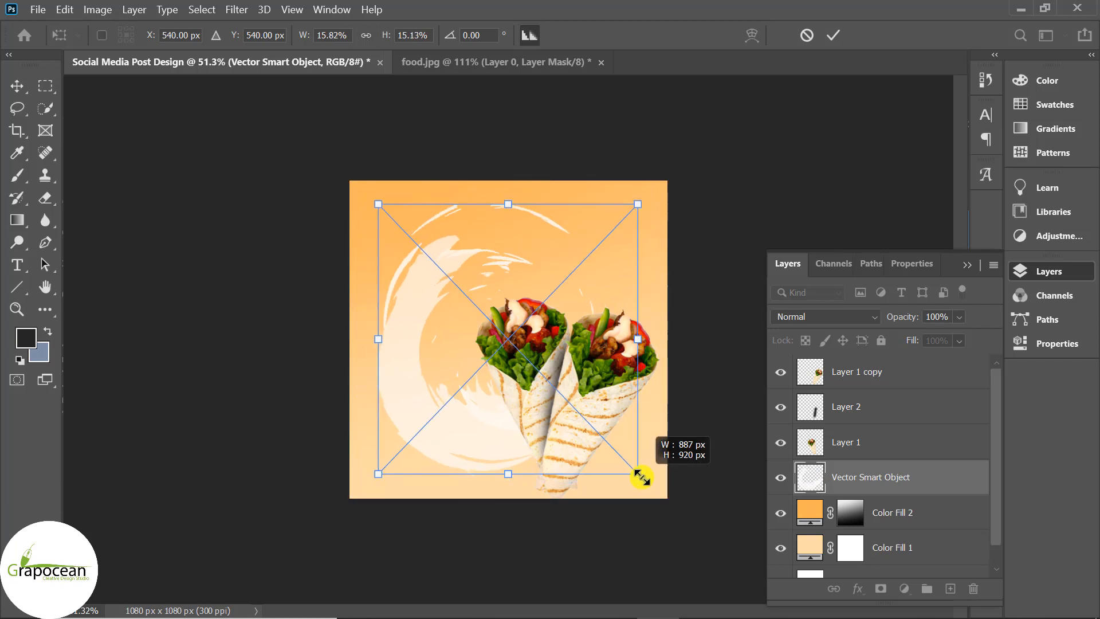
mouse_move(485, 437)
left_mouse_down()
mouse_move(451, 393)
mouse_move(506, 455)
mouse_move(487, 452)
left_mouse_up()
key("Return")
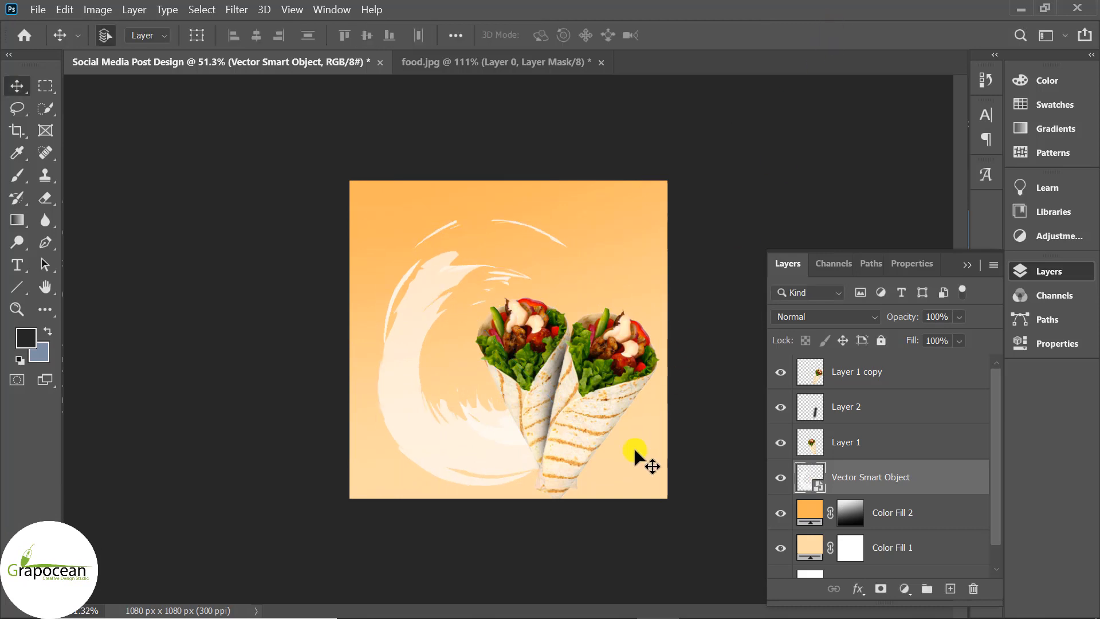
Switch to Illustrator and bring the white-filled circle with the 20 pt brushed stroke into the Photoshop post as a Vector Smart Object
scroll(634, 450, "down", 3)
scroll(516, 452, "up", 3)
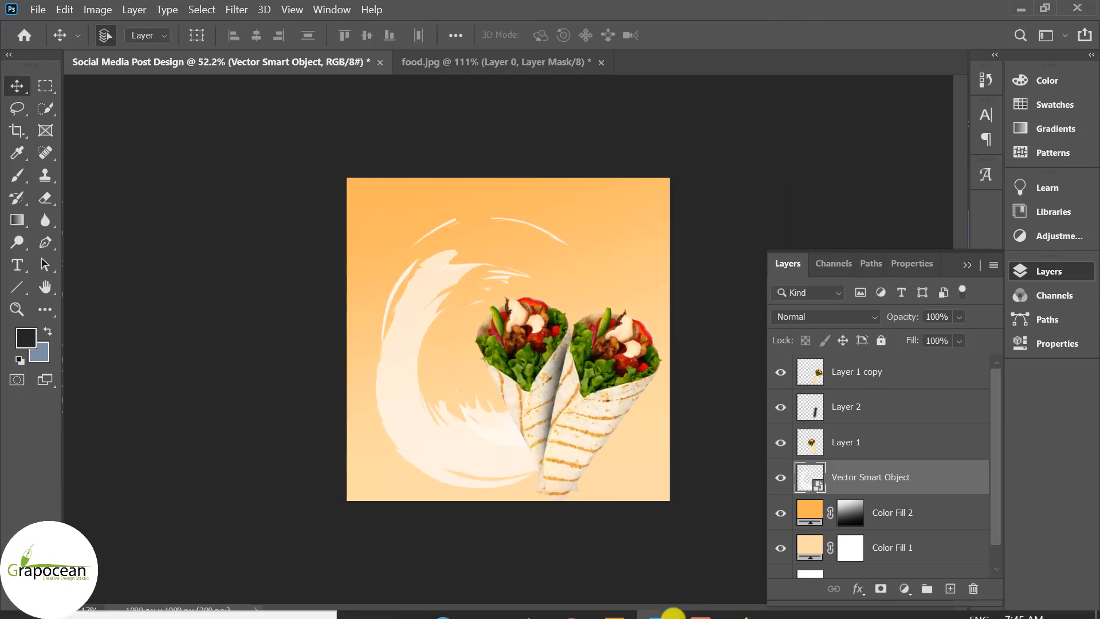
left_click(614, 601)
left_click(378, 421)
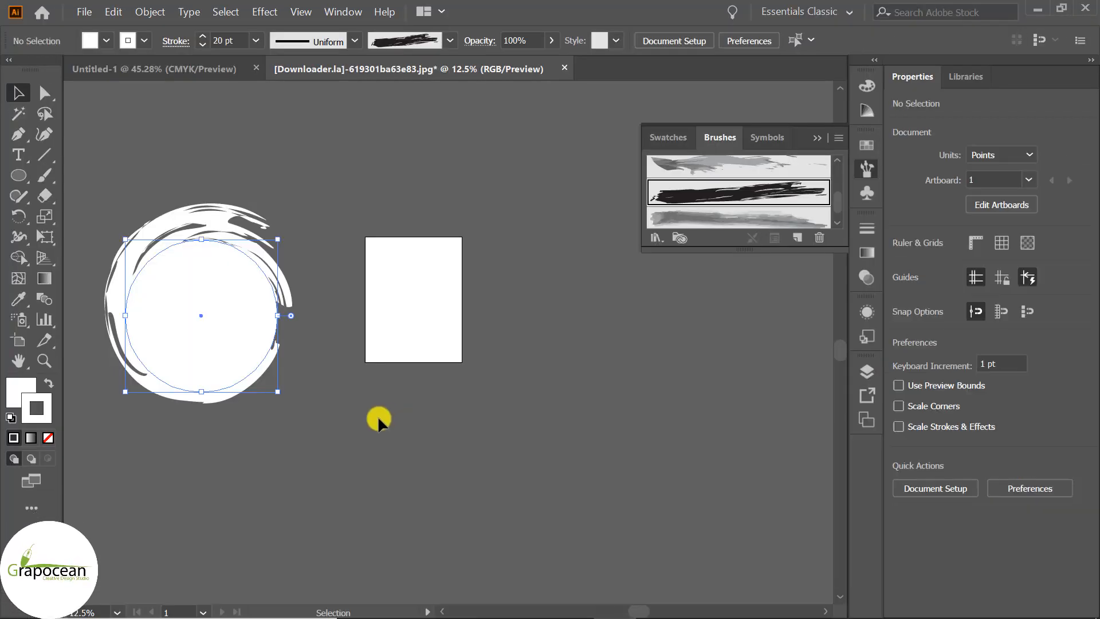
mouse_move(368, 401)
left_mouse_down()
mouse_move(690, 519)
mouse_move(608, 614)
mouse_move(657, 605)
mouse_move(501, 396)
left_mouse_up()
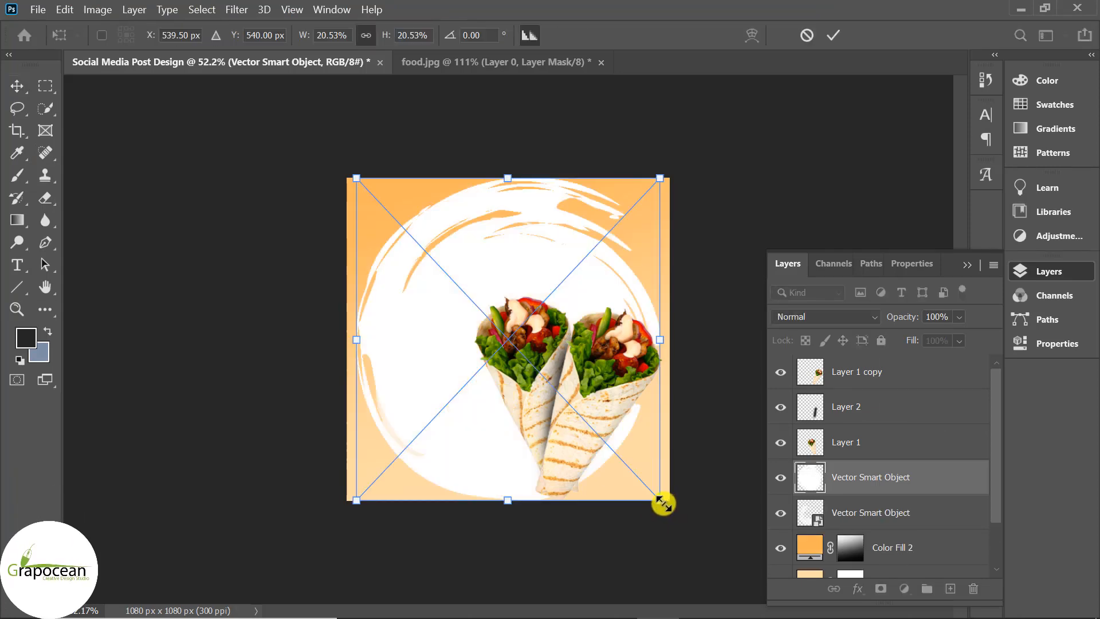
Scale the white brushed circle to 17.18%, rotate it 60°, and place it over the canvas's upper-left area
left_click_drag(663, 504, 616, 483)
left_click_drag(458, 401, 398, 349)
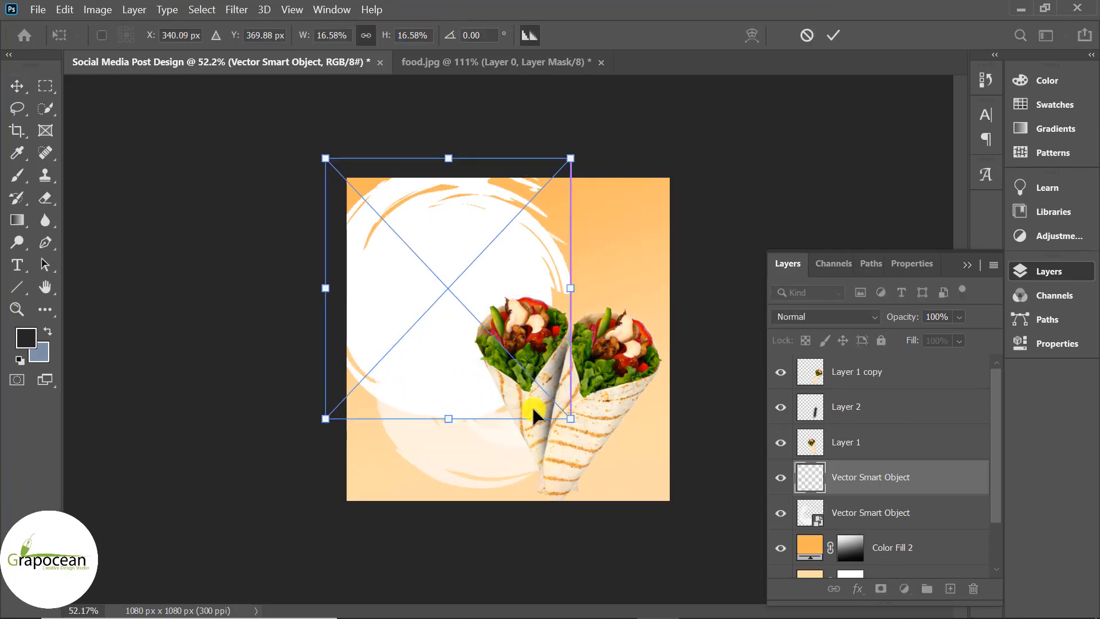
left_click_drag(570, 418, 410, 440)
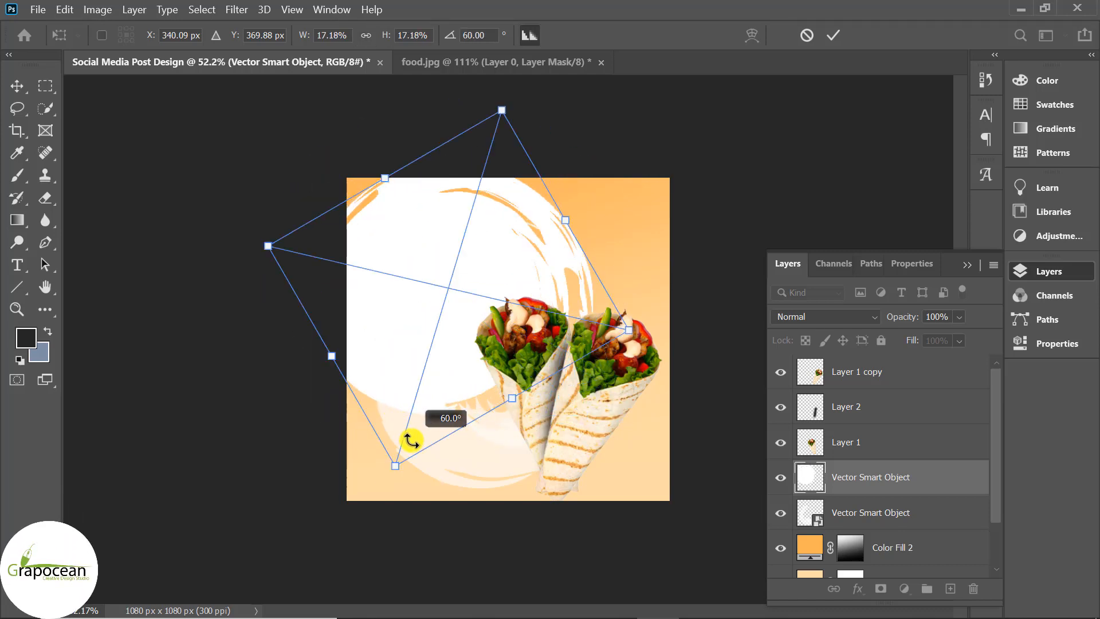
left_click(832, 35)
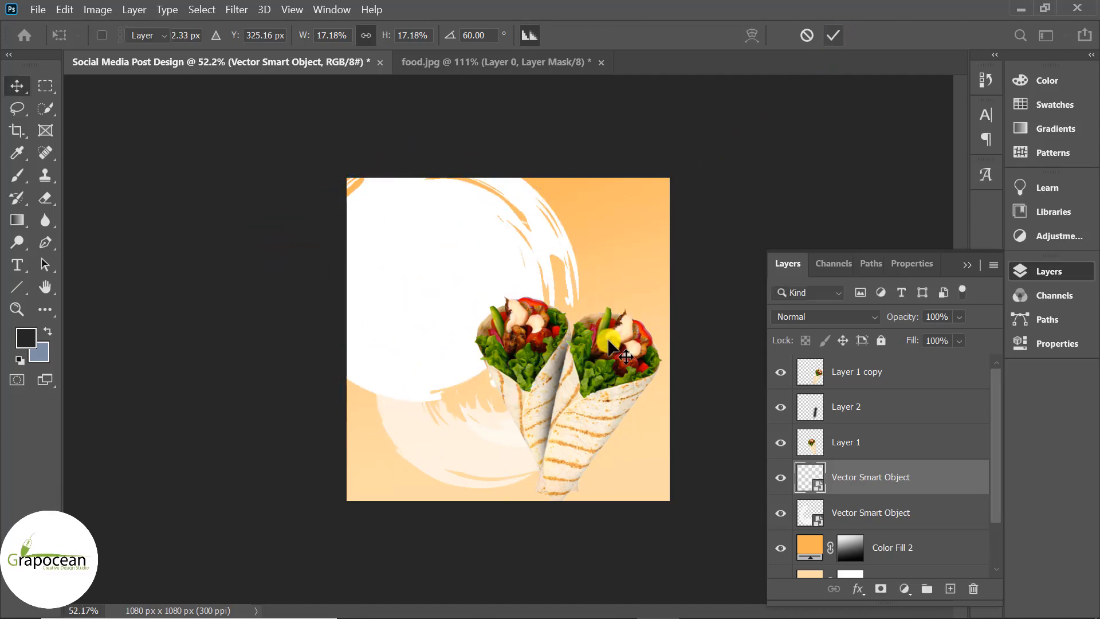
Open the model photo from the social media post roll folder and unlock its background layer
left_click(37, 12)
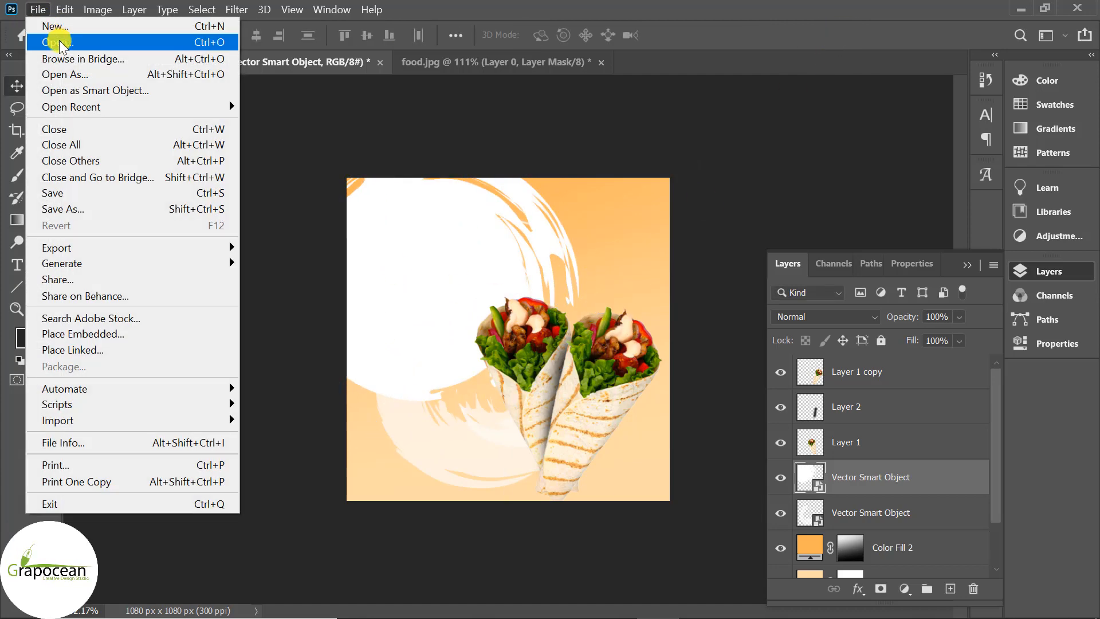
left_click(57, 41)
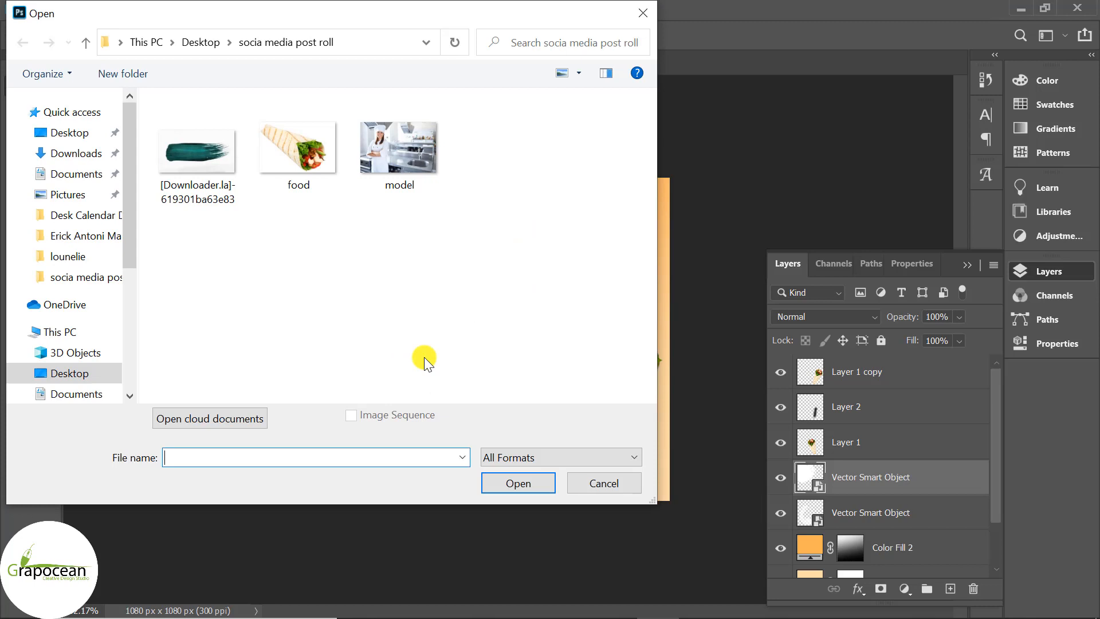
left_click(400, 149)
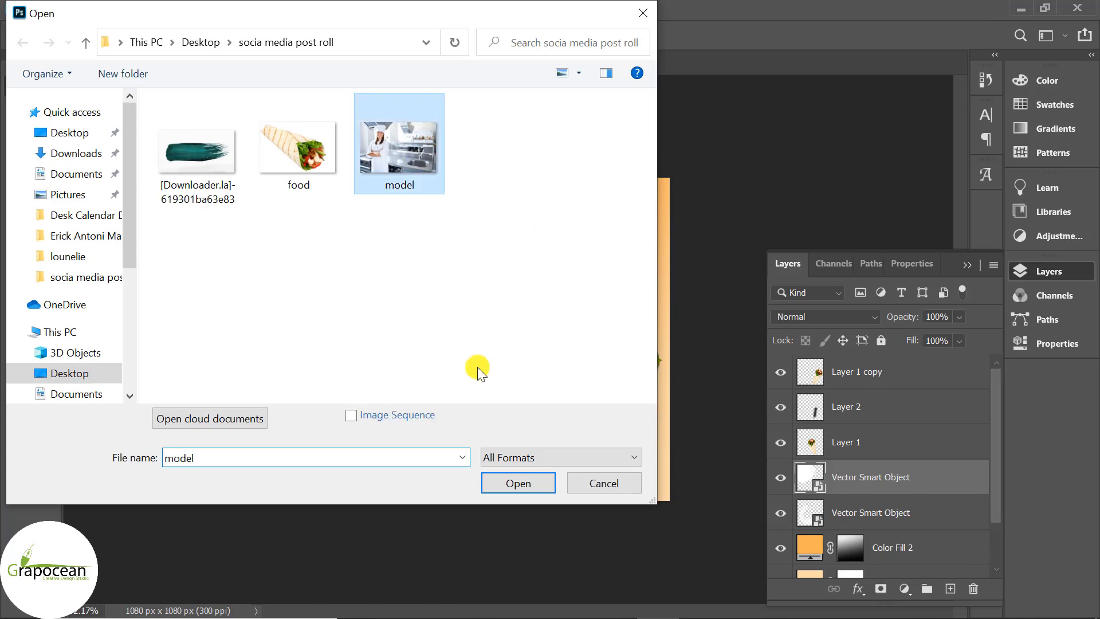
left_click(518, 483)
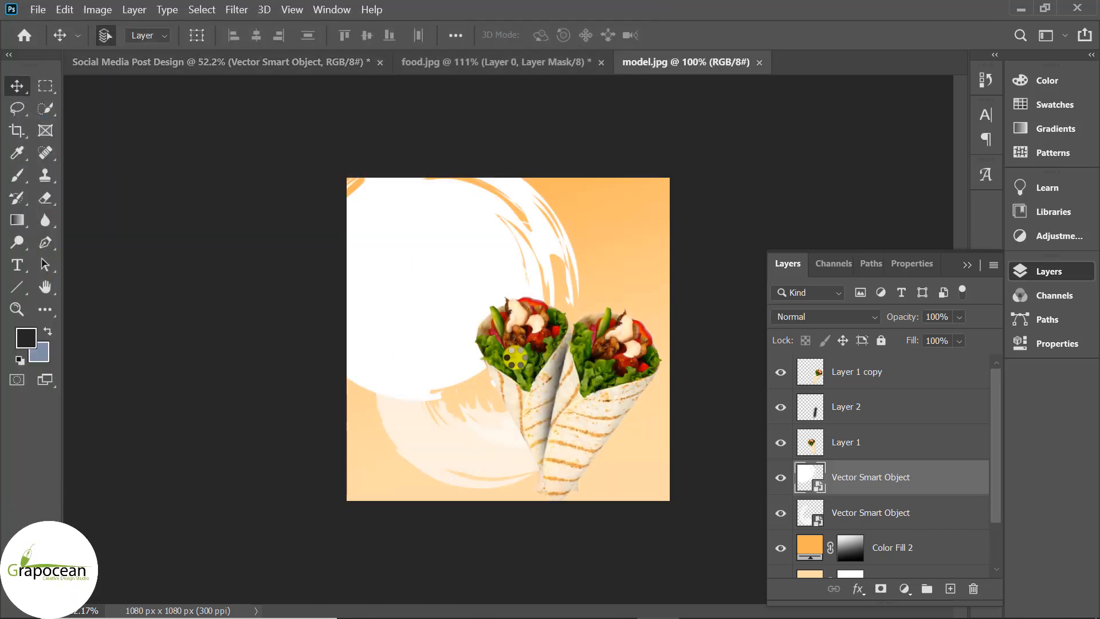
left_click(969, 375)
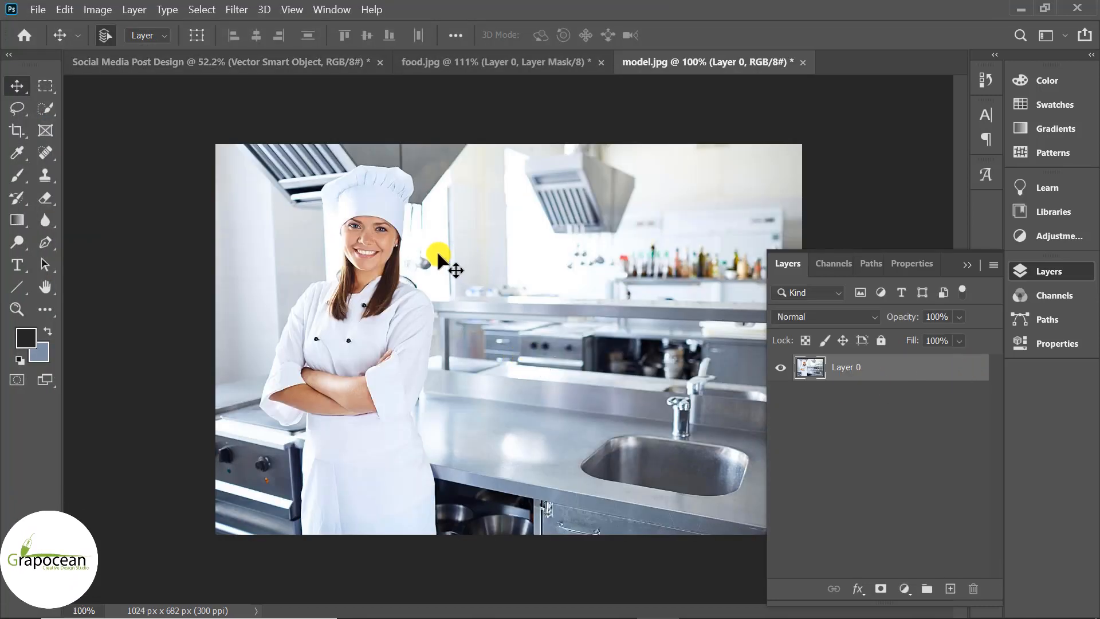
Bring the chef photo into the Social Media Post Design directly above the white brushed circle and clip it to that circle
left_click_drag(436, 255, 419, 321)
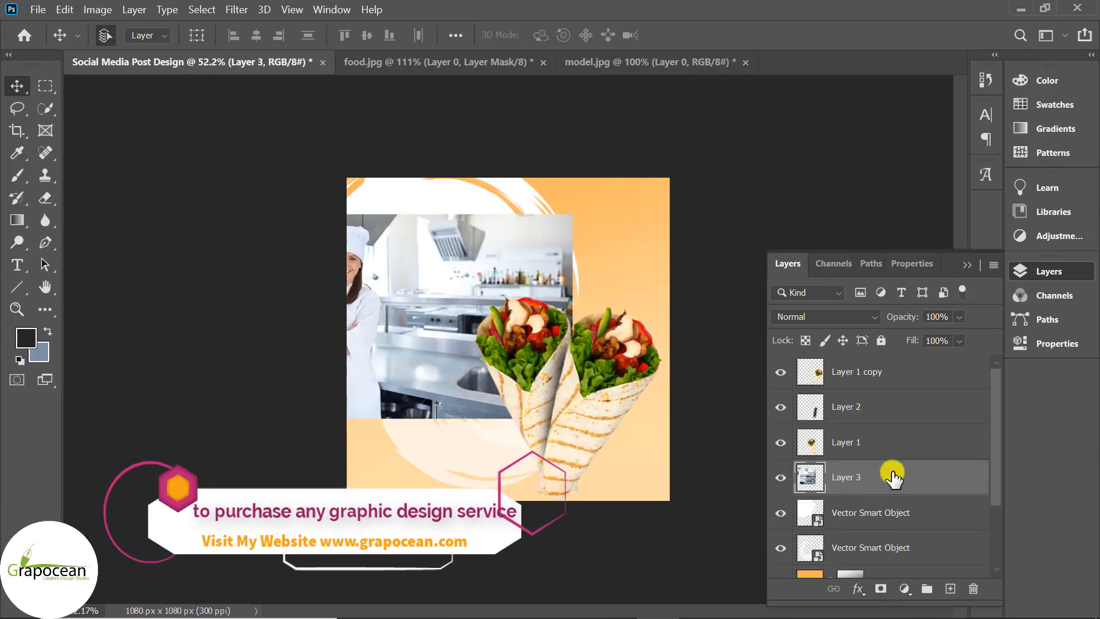
right_click(871, 474)
left_click(754, 345)
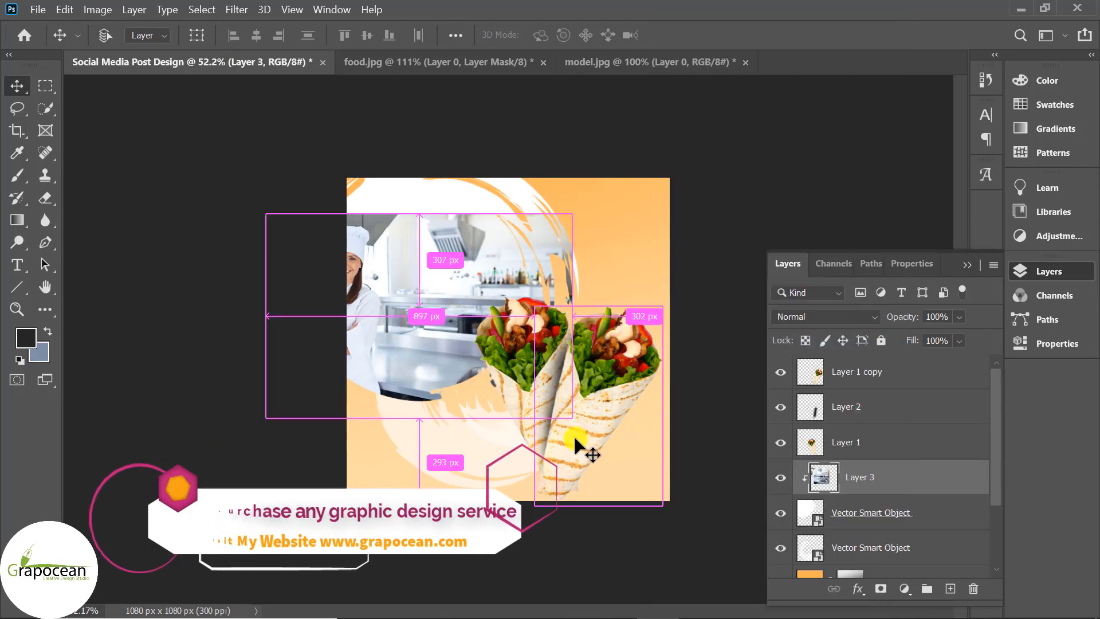
Scale the clipped chef photo to 128.35%, reposition it so the chef fits inside the circle, and change the white brushed circle's blend mode
key("ctrl+t")
left_click_drag(446, 309, 463, 285)
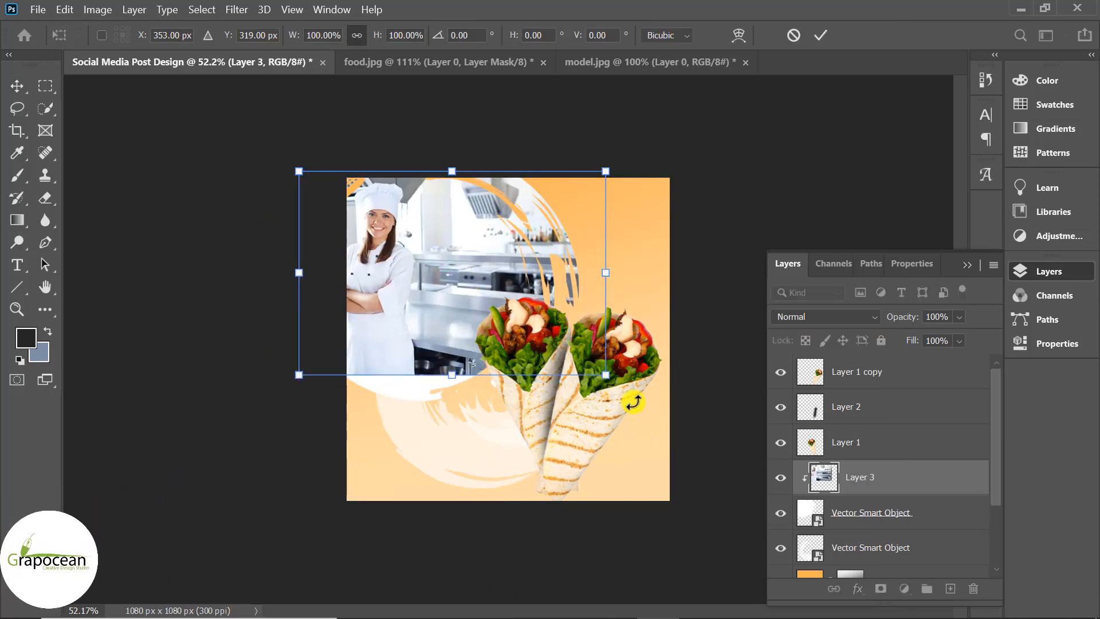
left_click_drag(606, 376, 648, 404)
left_click_drag(494, 379, 532, 401)
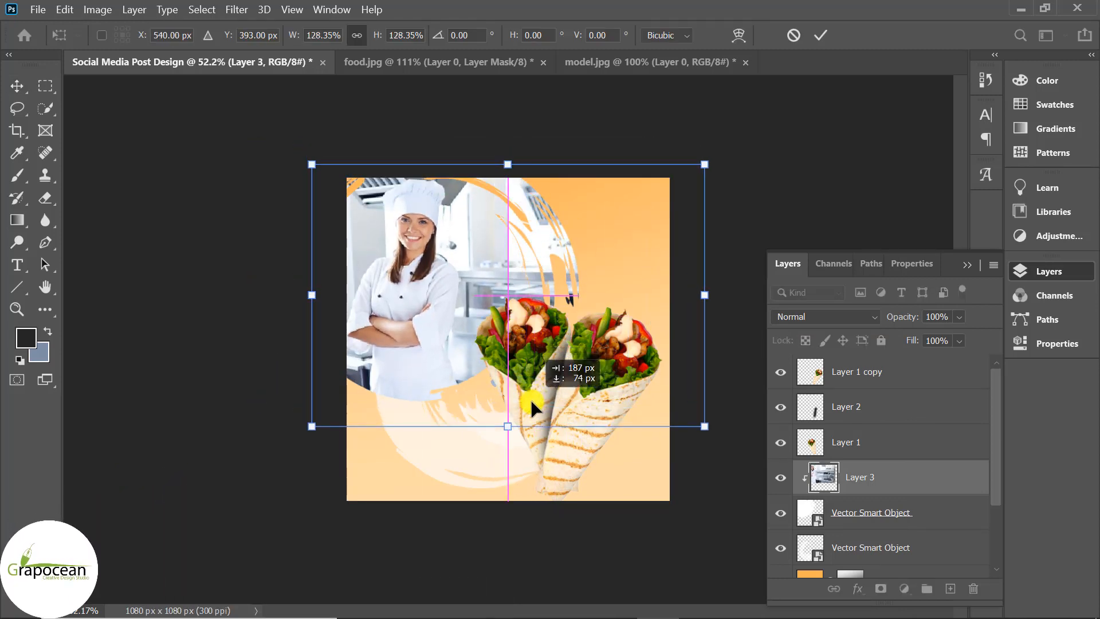
left_click(823, 35)
left_click(891, 516)
left_click(851, 316)
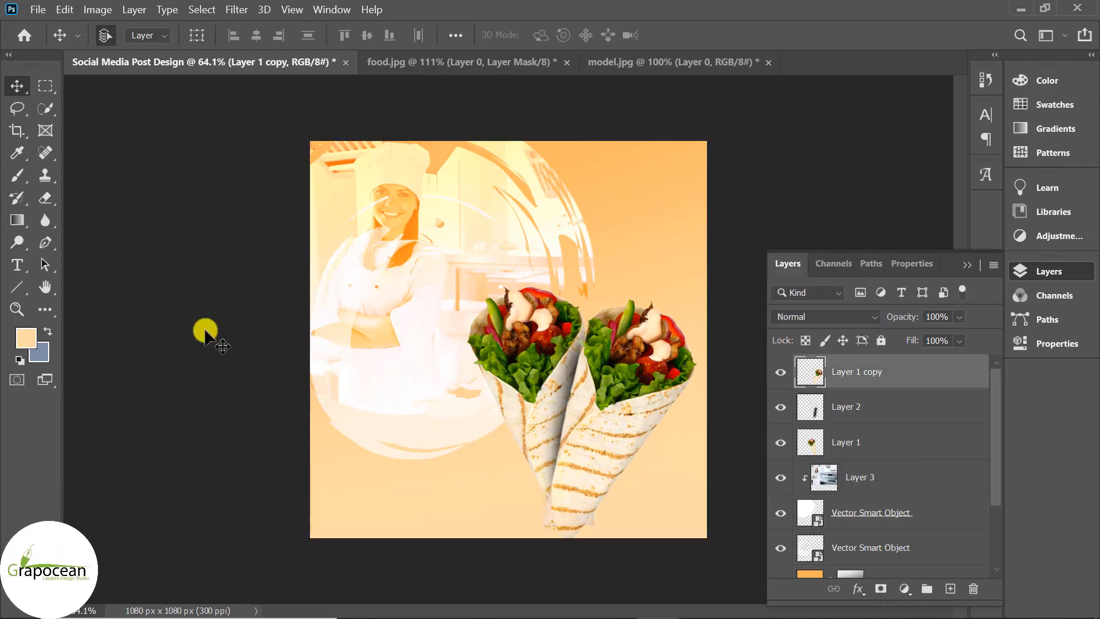
Add the text "Food" in the Bebas font at 34.35 pt and place it above the wraps
left_click(514, 213)
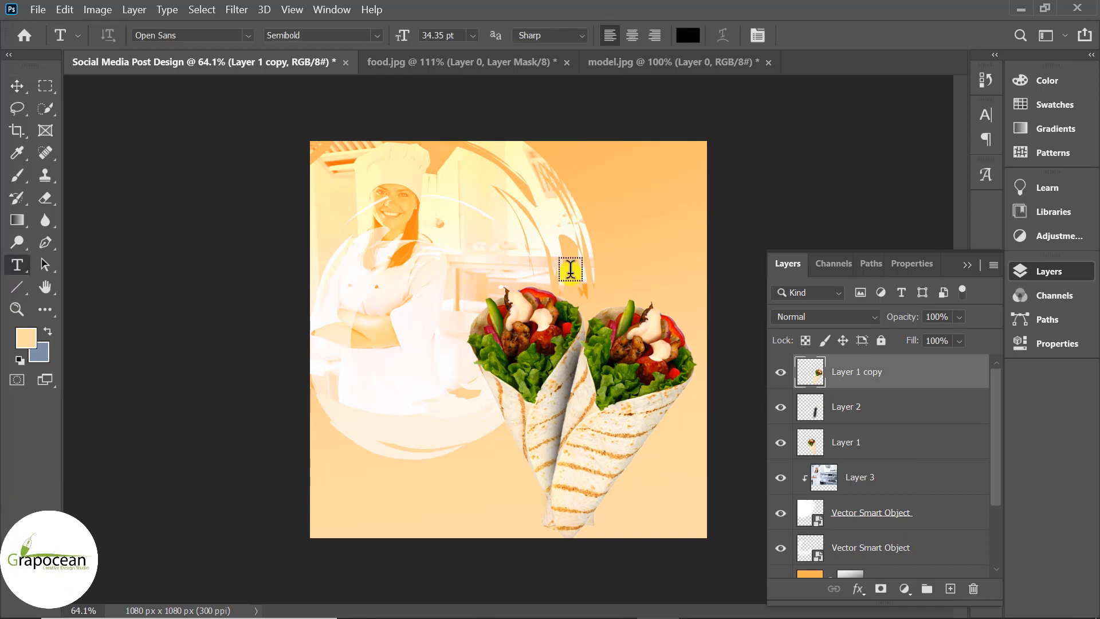
key("BackSpace")
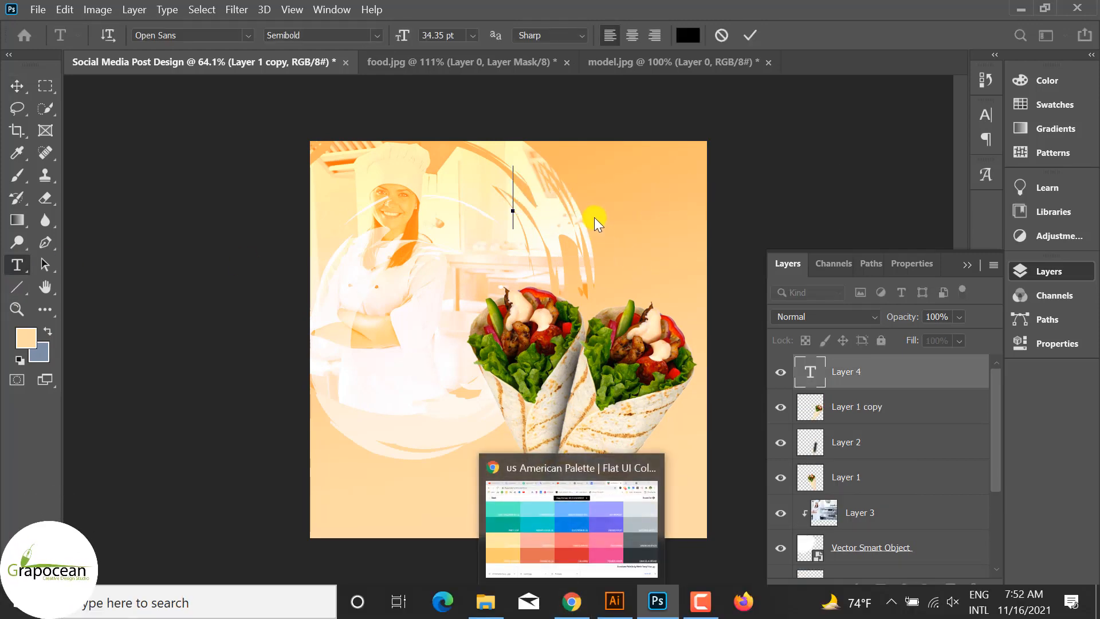
type("Food")
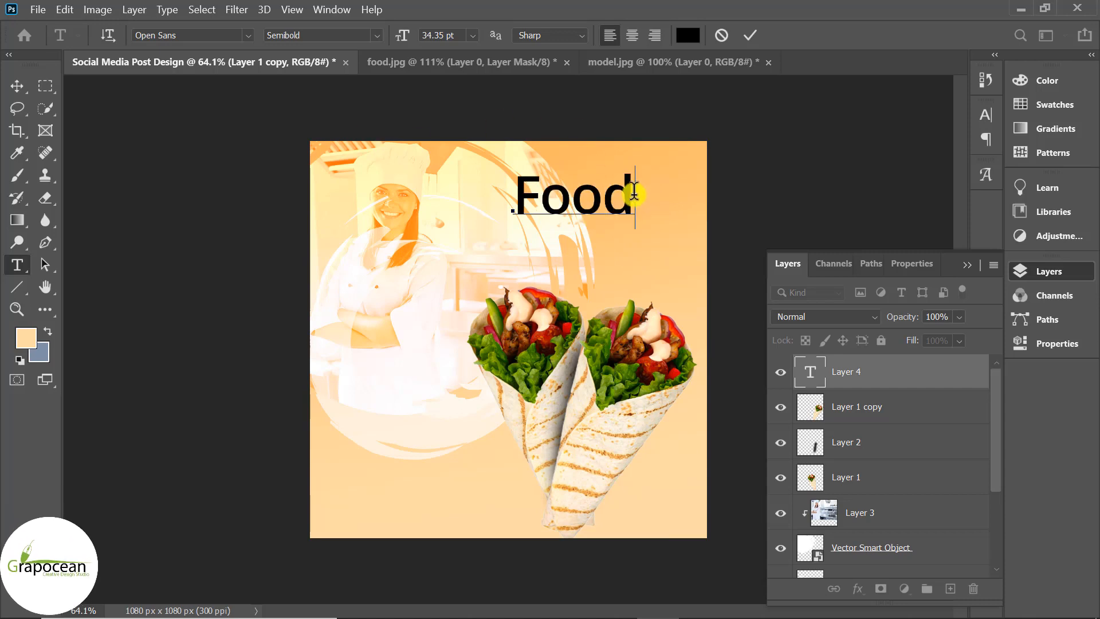
left_click_drag(631, 186, 386, 195)
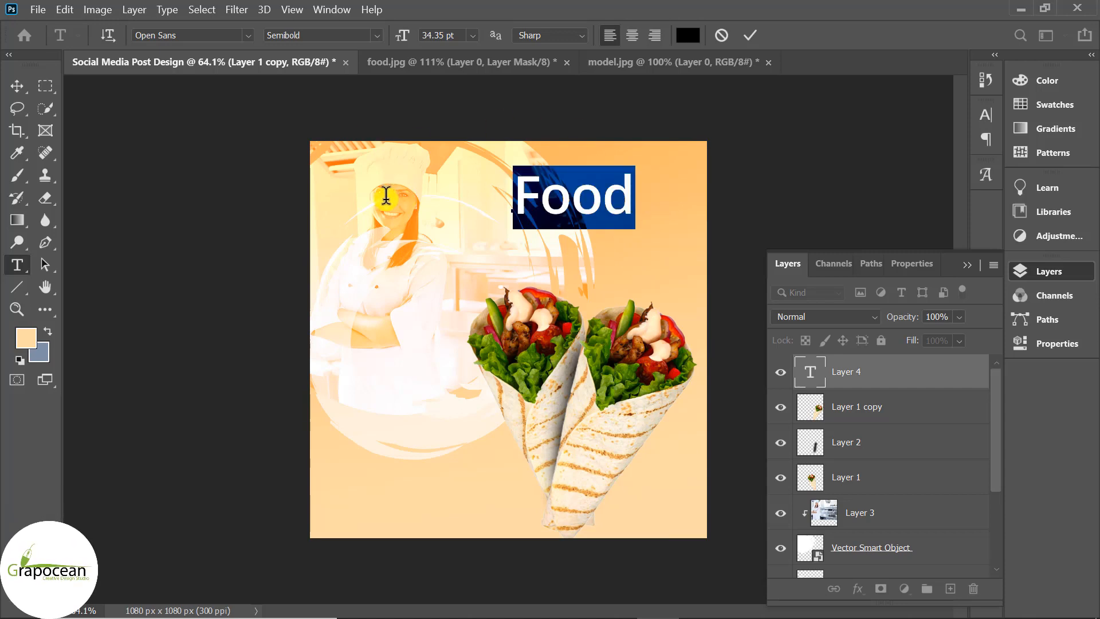
left_click(246, 36)
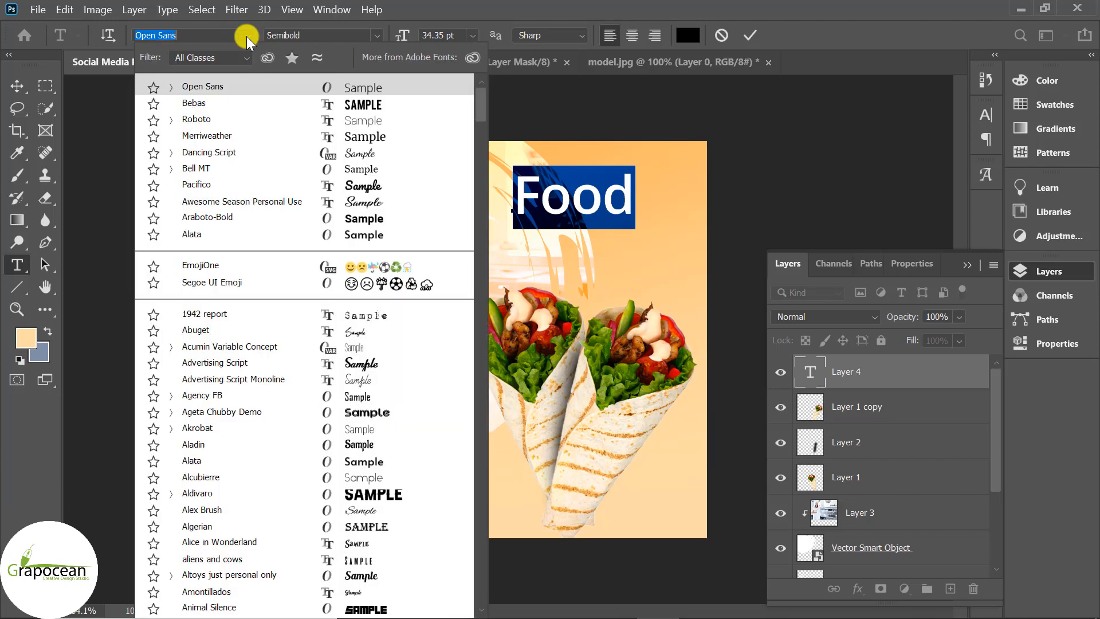
left_click(356, 109)
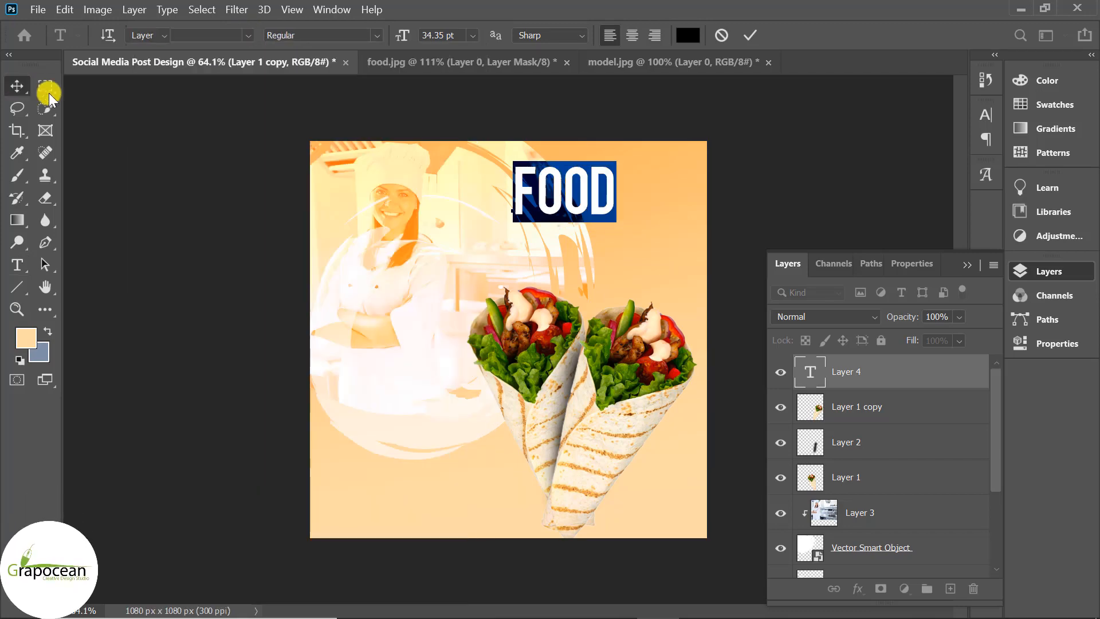
left_click_drag(577, 192, 599, 239)
Give the Food text a Color Overlay in light orange ffdca7, sampled from the canvas background
right_click(950, 378)
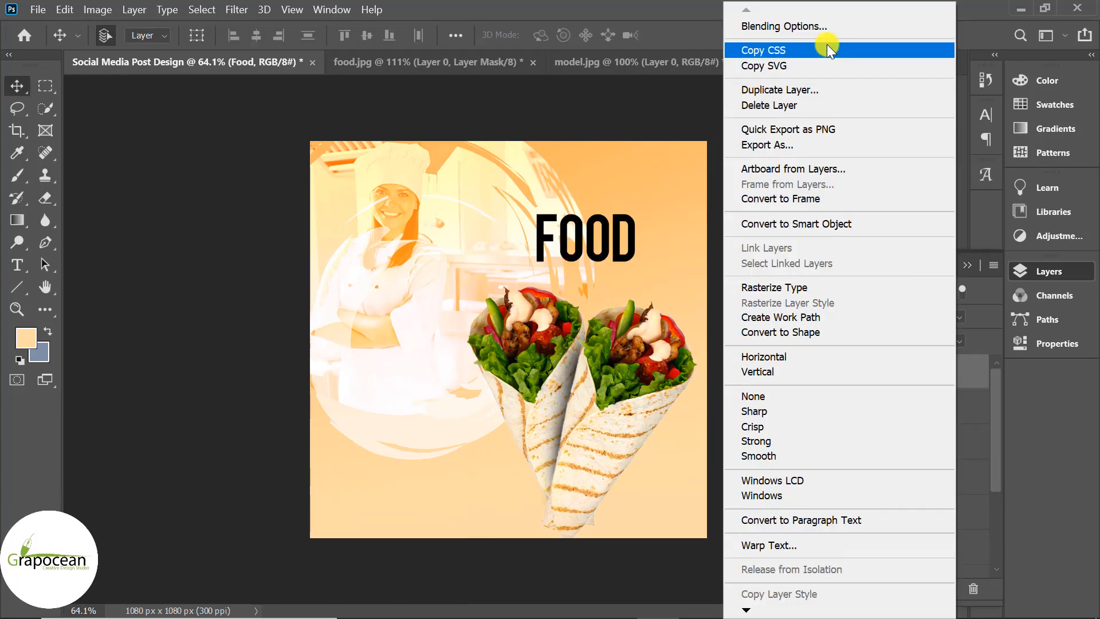
left_click(827, 27)
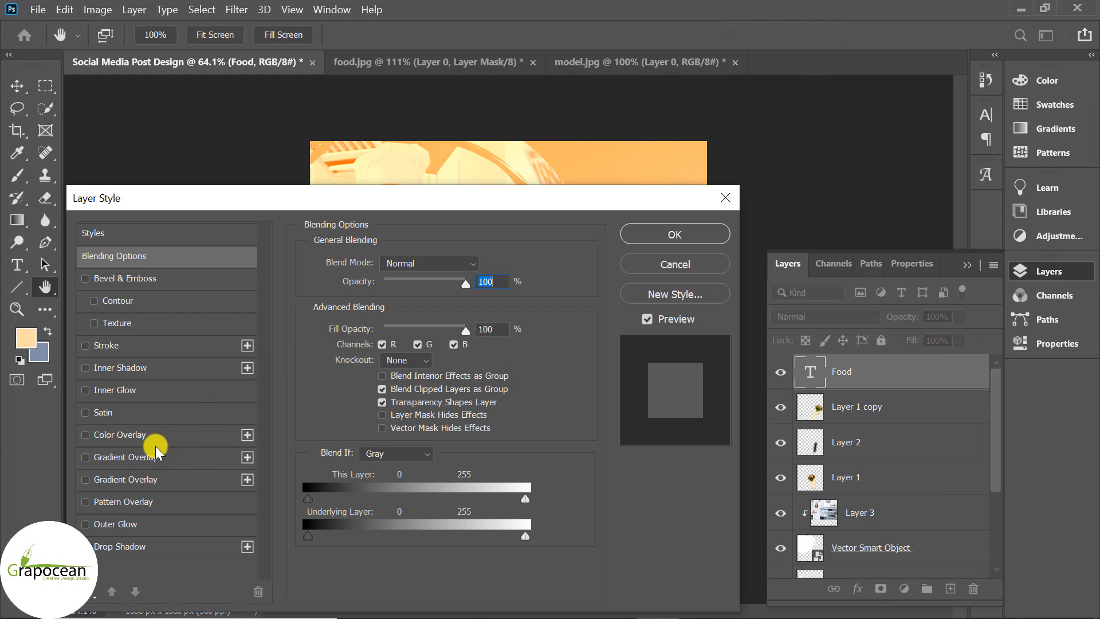
left_click(141, 437)
left_click_drag(458, 197, 1011, 183)
left_click(1035, 250)
left_click(458, 517)
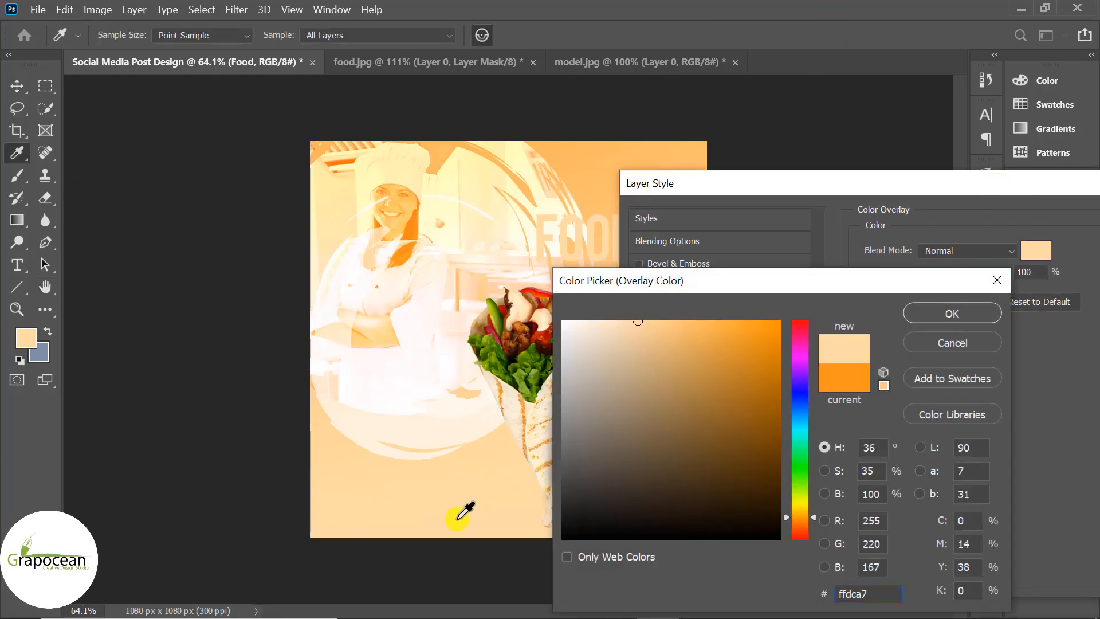
left_click(980, 314)
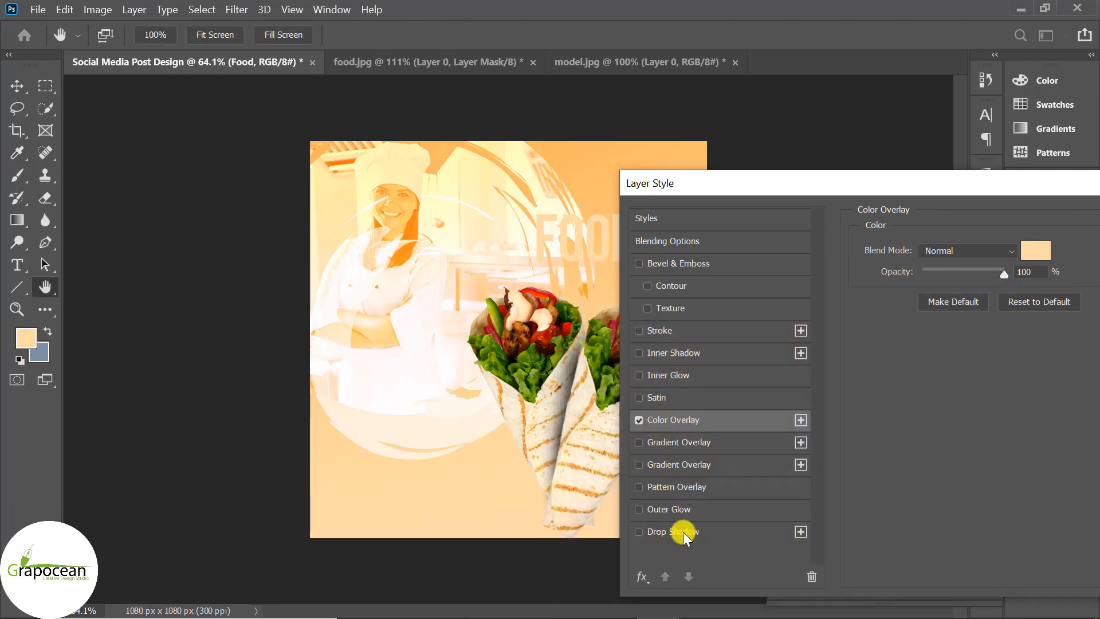
Add a Pattern Overlay to the Food text with 90% opacity, 632% scale and the Linear Burn blend mode
left_click(691, 486)
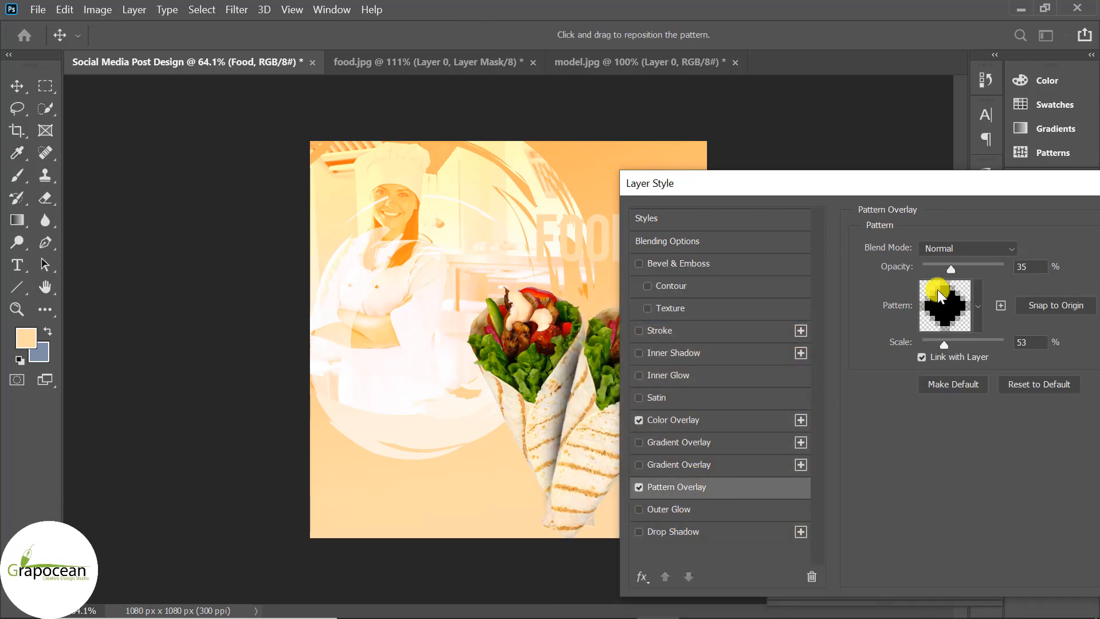
left_click_drag(982, 269, 996, 268)
left_click_drag(943, 344, 972, 345)
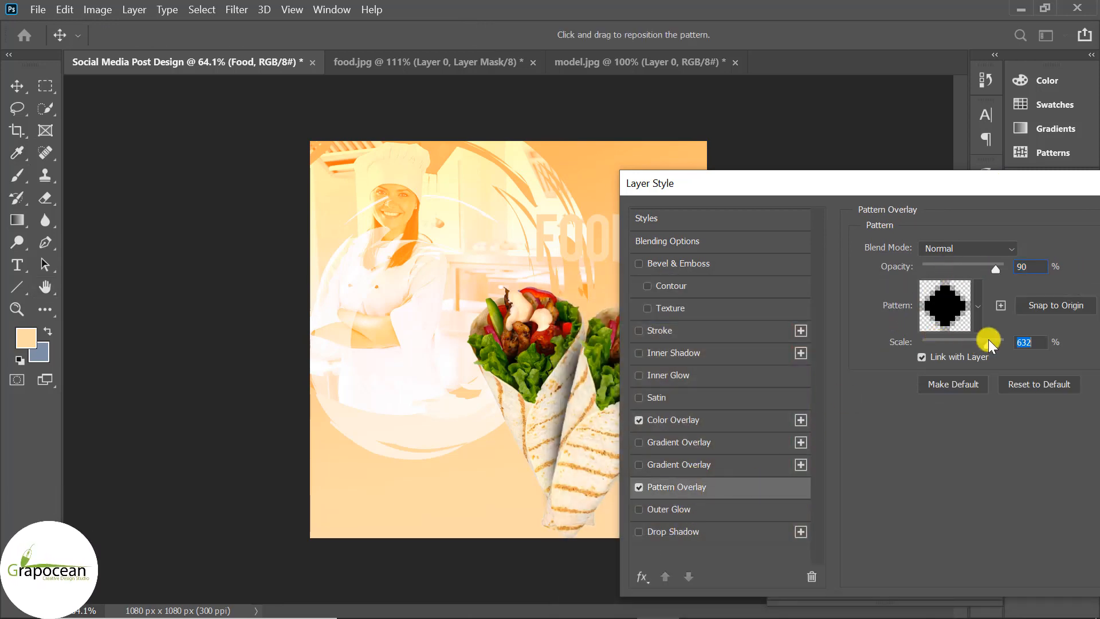
left_click(964, 249)
left_click(968, 270)
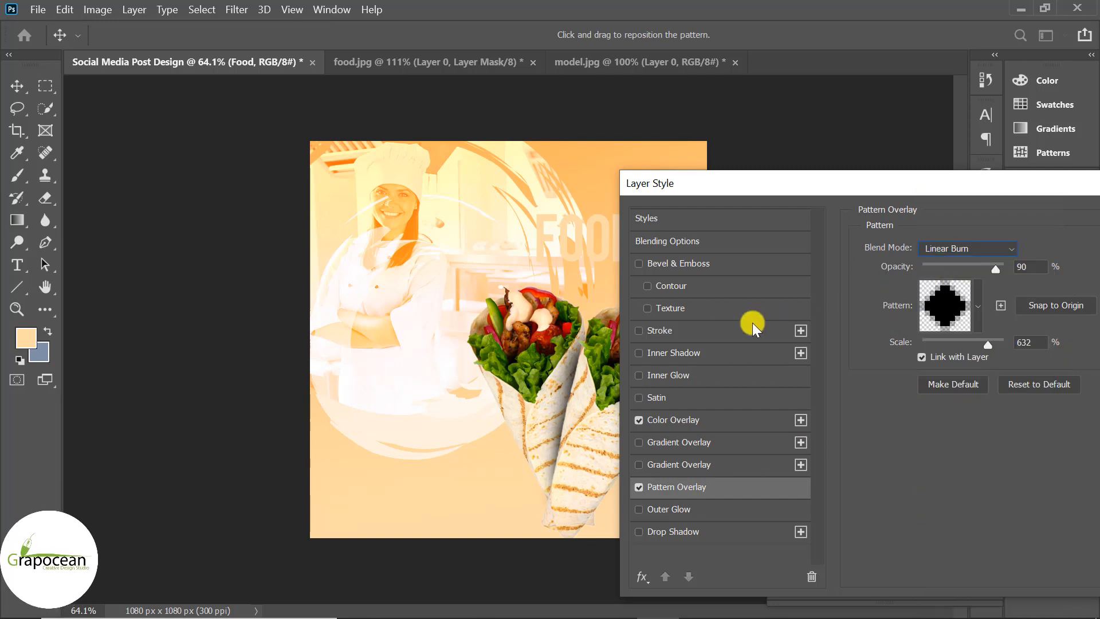
Enable Stroke and an Inner Bevel under Bevel & Emboss for the Food text, leaving Inner Shadow off
left_click(692, 332)
left_click(690, 353)
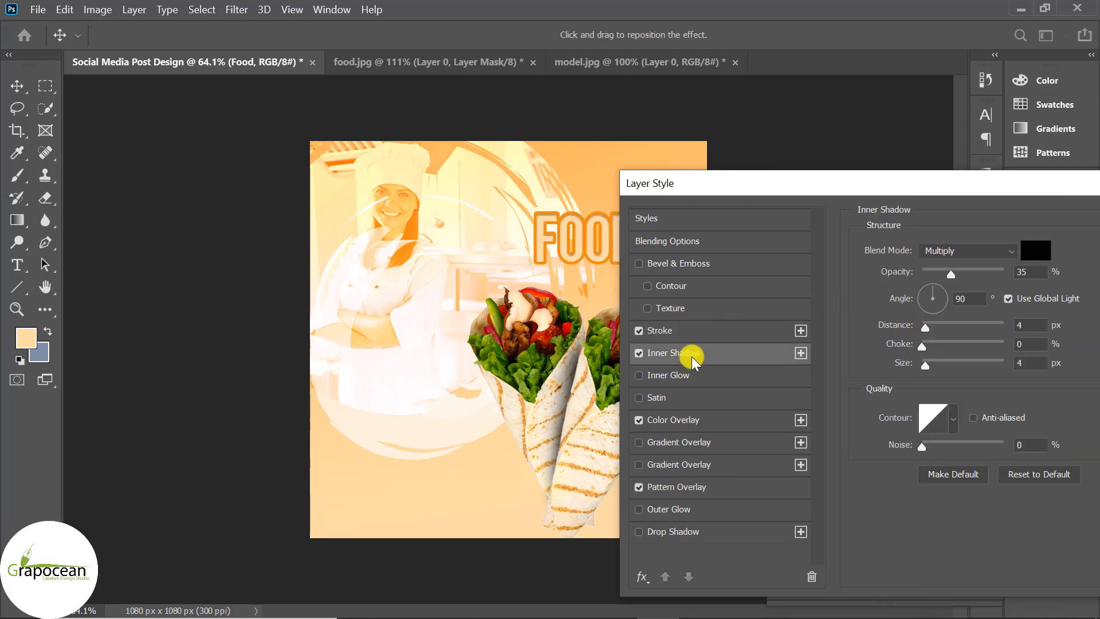
left_click(694, 333)
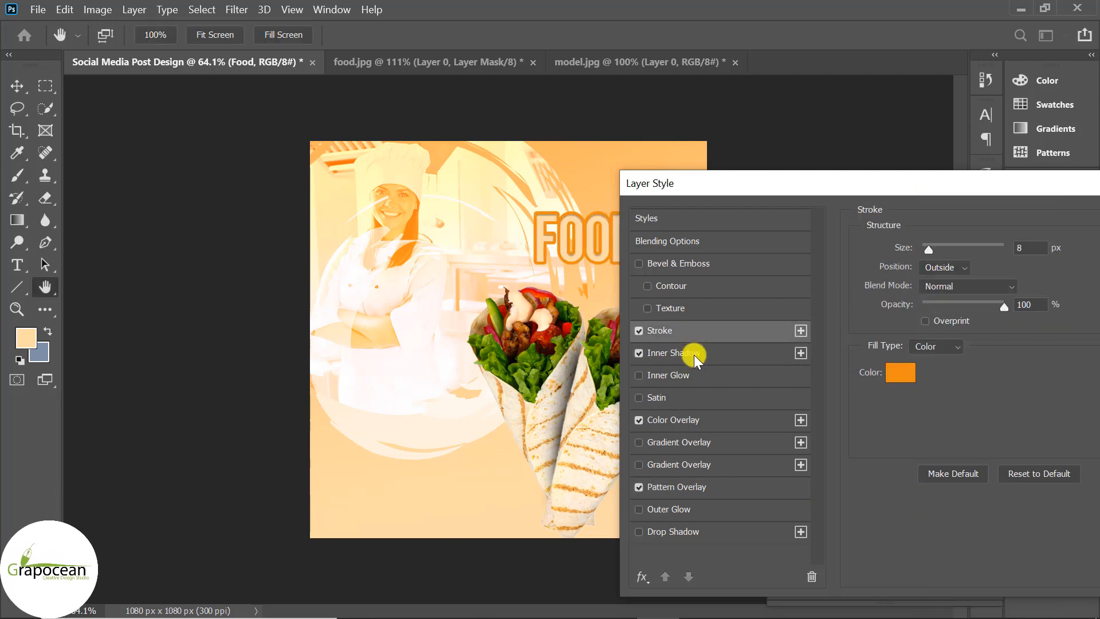
left_click(698, 265)
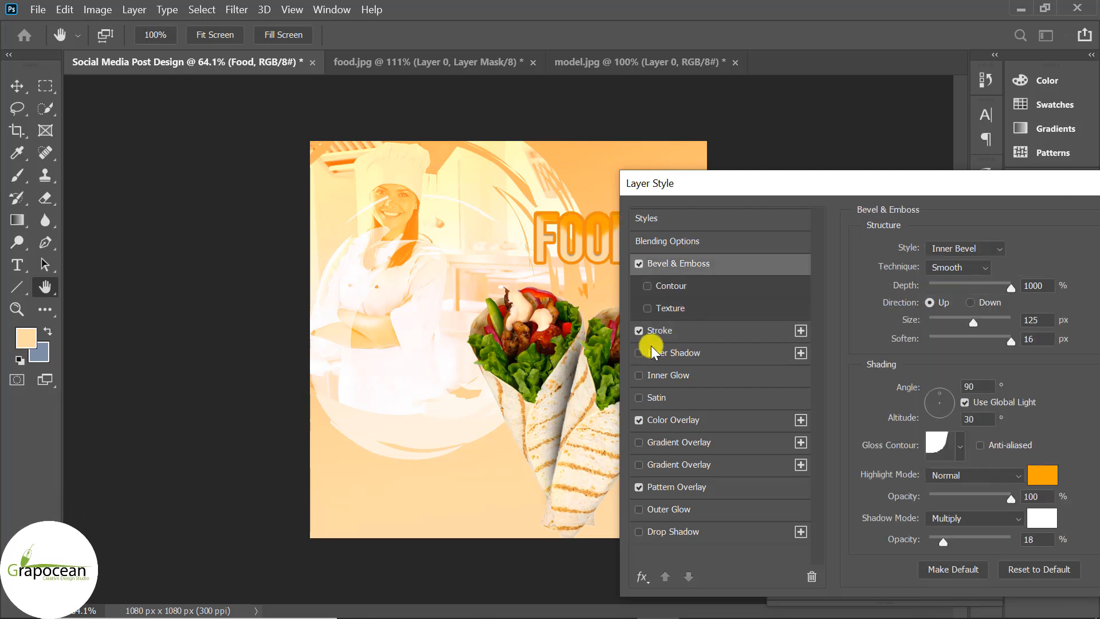
Set the Food text's stroke color to bright orange ff8d00 after trying lighter shades
left_click(672, 335)
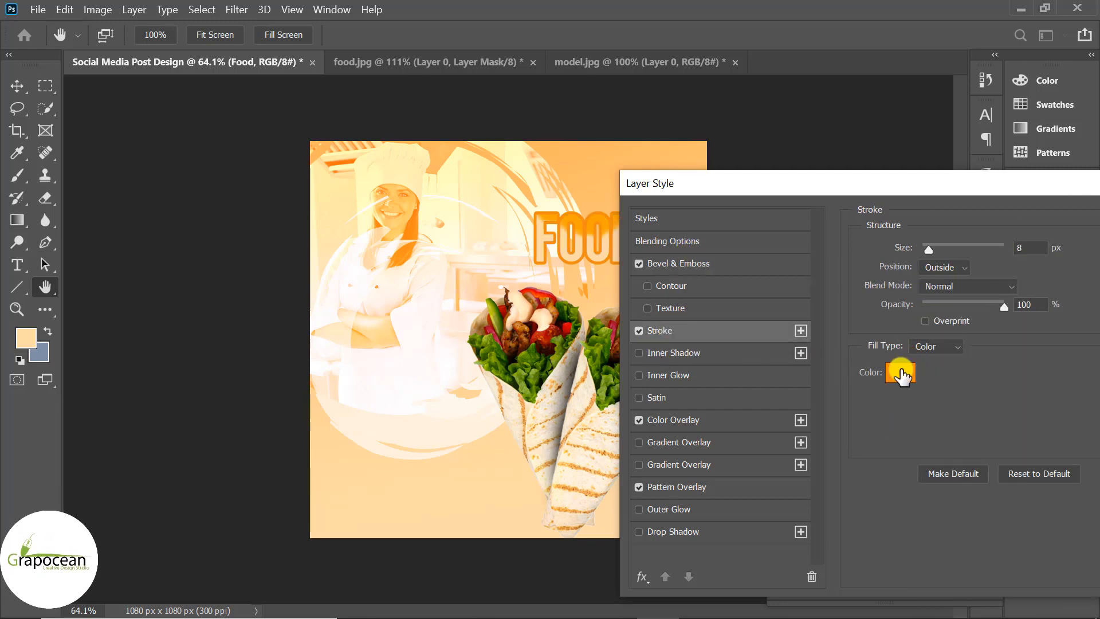
left_click(900, 372)
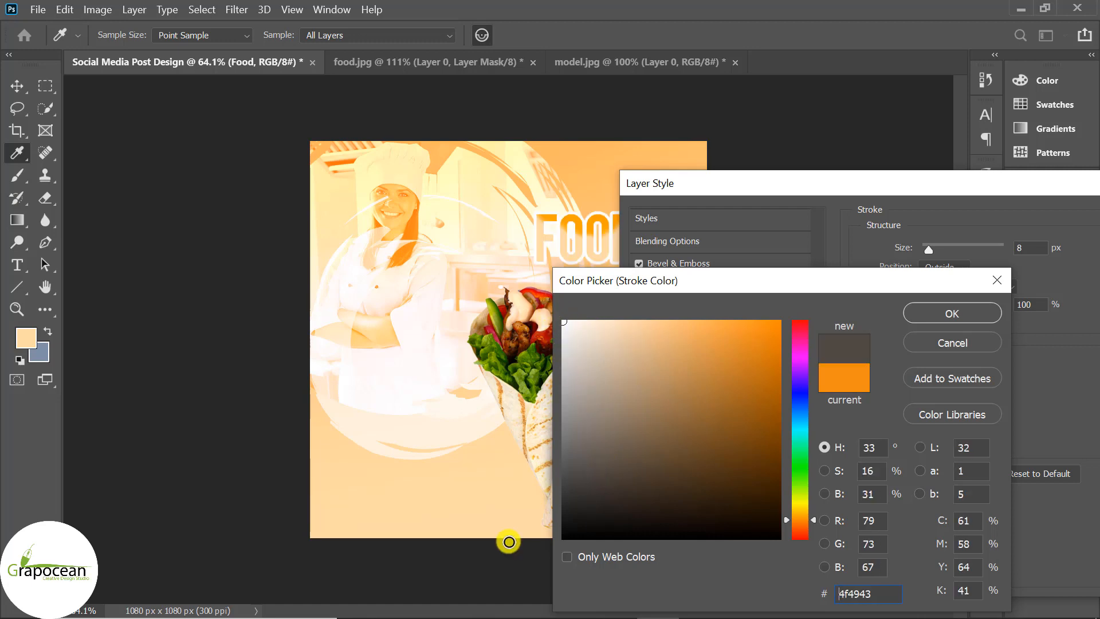
left_click_drag(508, 542, 506, 540)
left_click(539, 351)
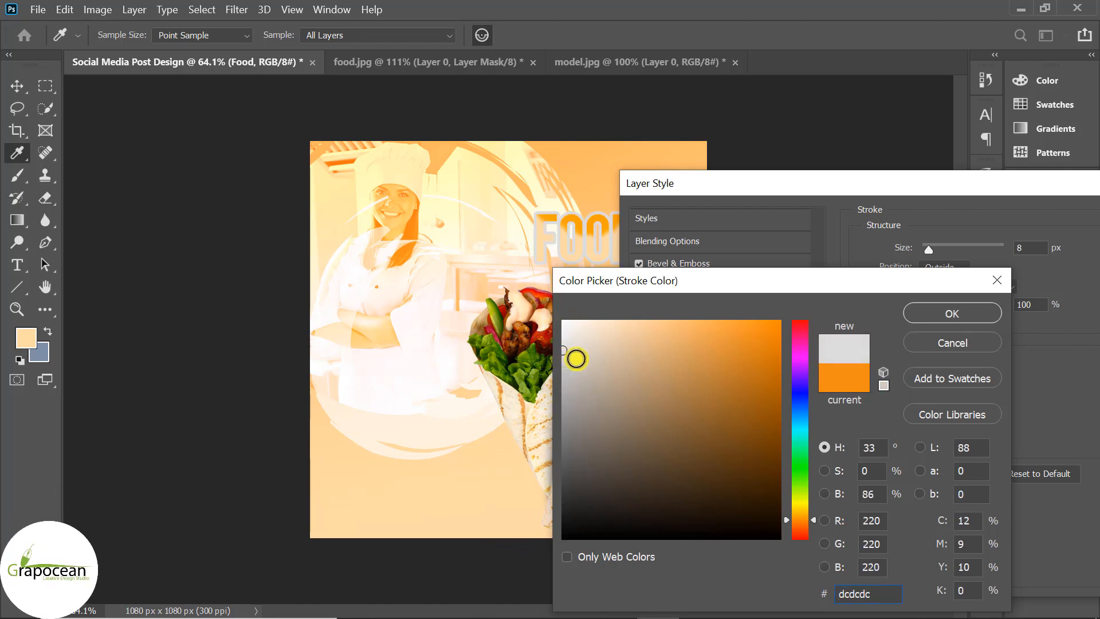
left_click(597, 163)
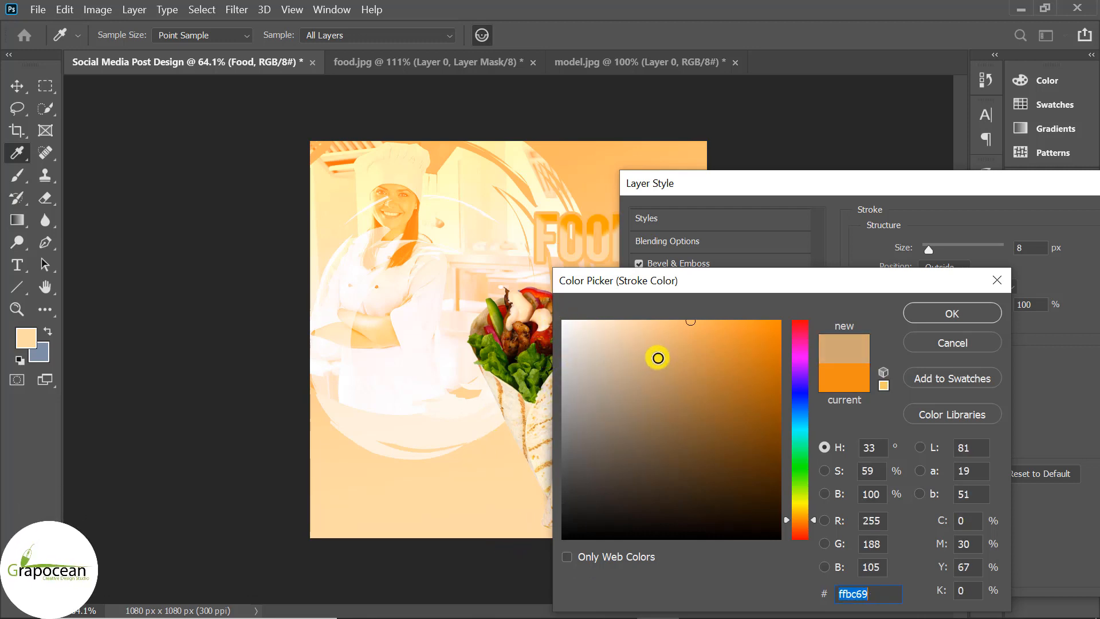
left_click_drag(653, 314, 817, 294)
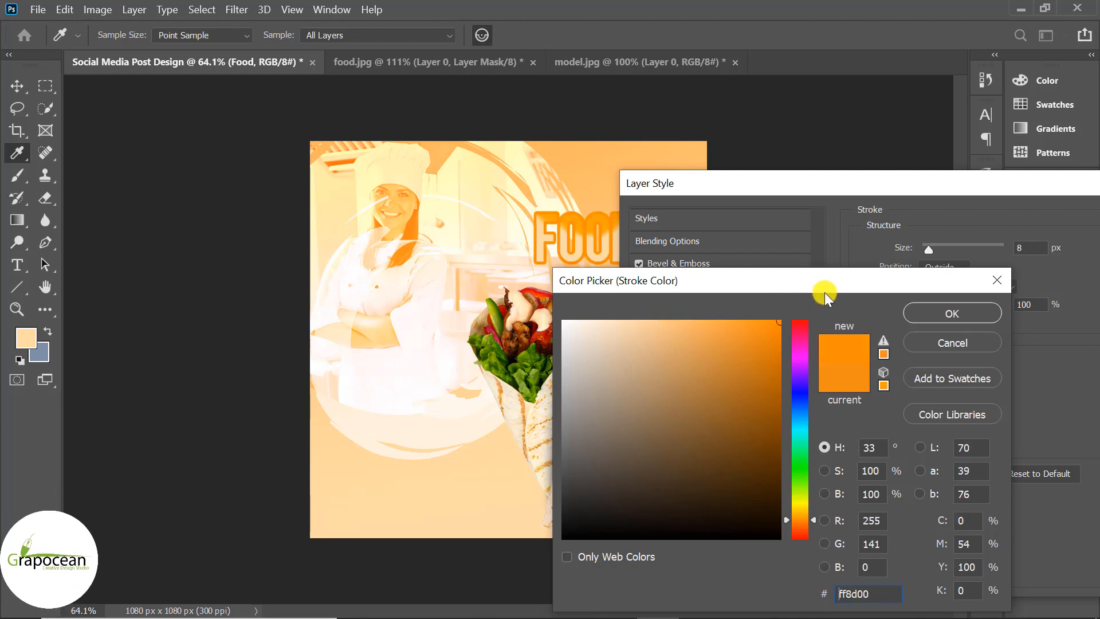
left_click(948, 313)
Reduce the Food text's stroke size to 6 px and apply the layer style
left_click_drag(799, 180, 650, 350)
left_click_drag(780, 420, 778, 417)
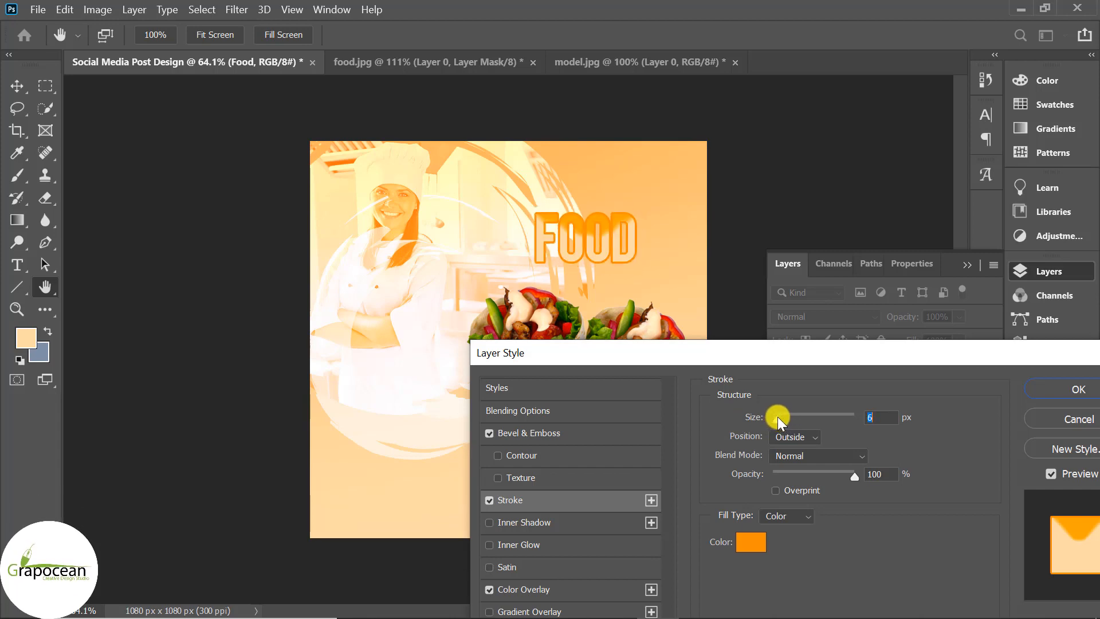
left_click(1056, 387)
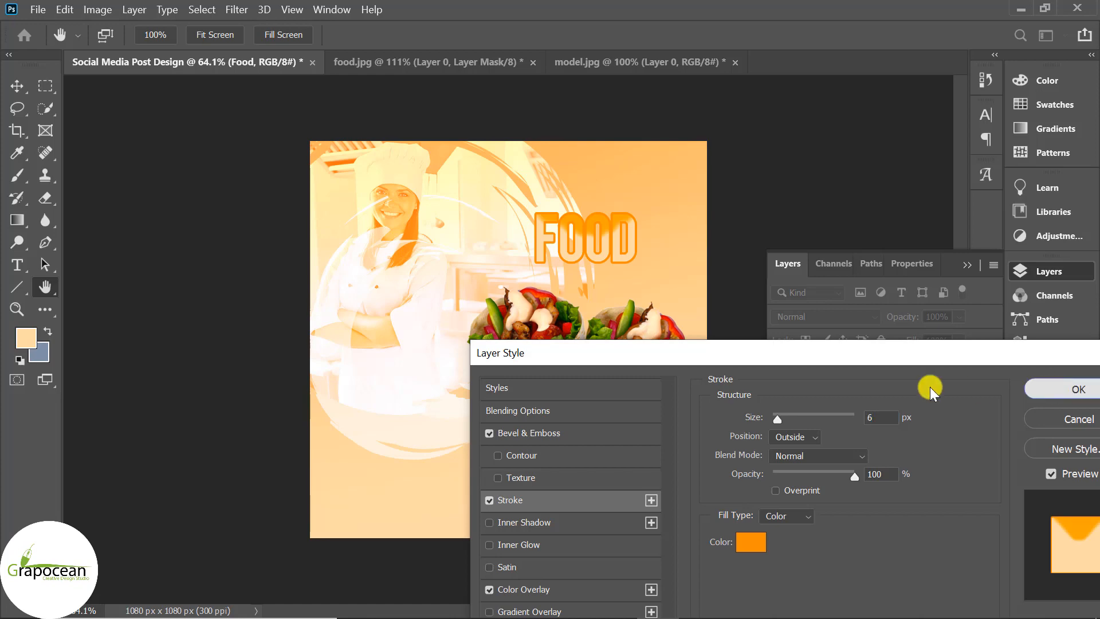
Add a Linear Burn Pattern Overlay to the Color Fill 1 layer with 14% opacity and 45% scale
left_click(889, 557)
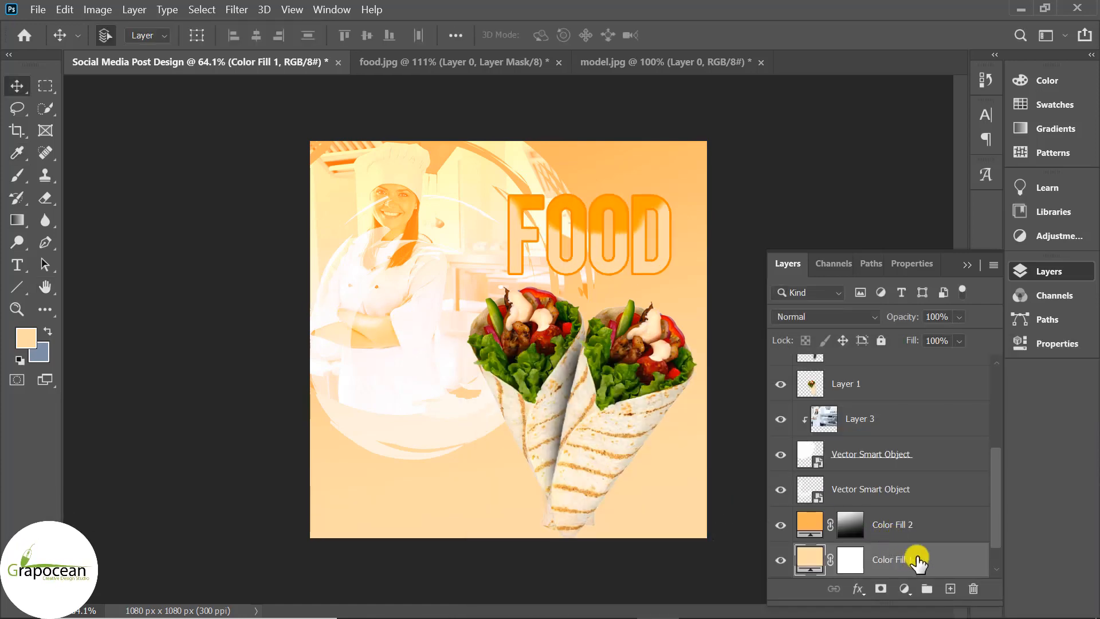
right_click(917, 562)
left_click(745, 25)
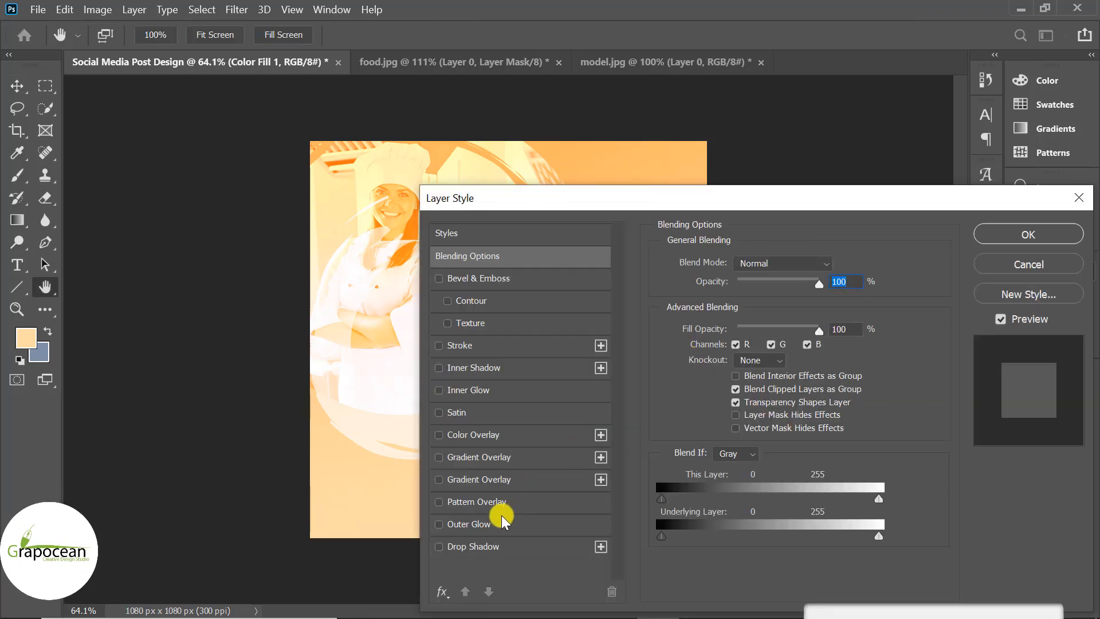
left_click(507, 499)
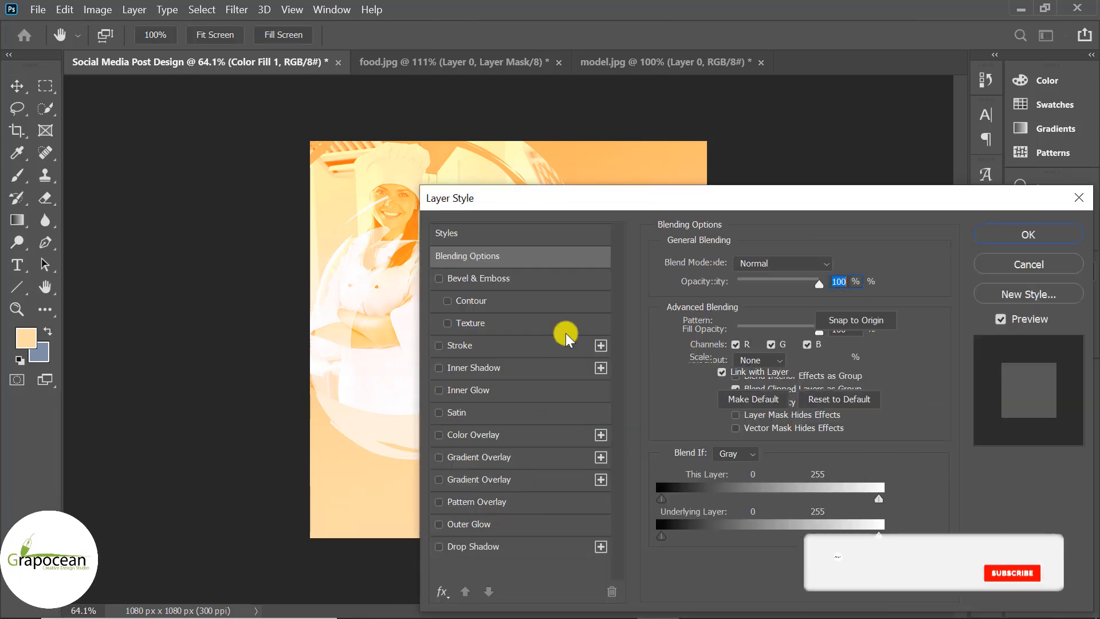
left_click_drag(664, 201, 560, 256)
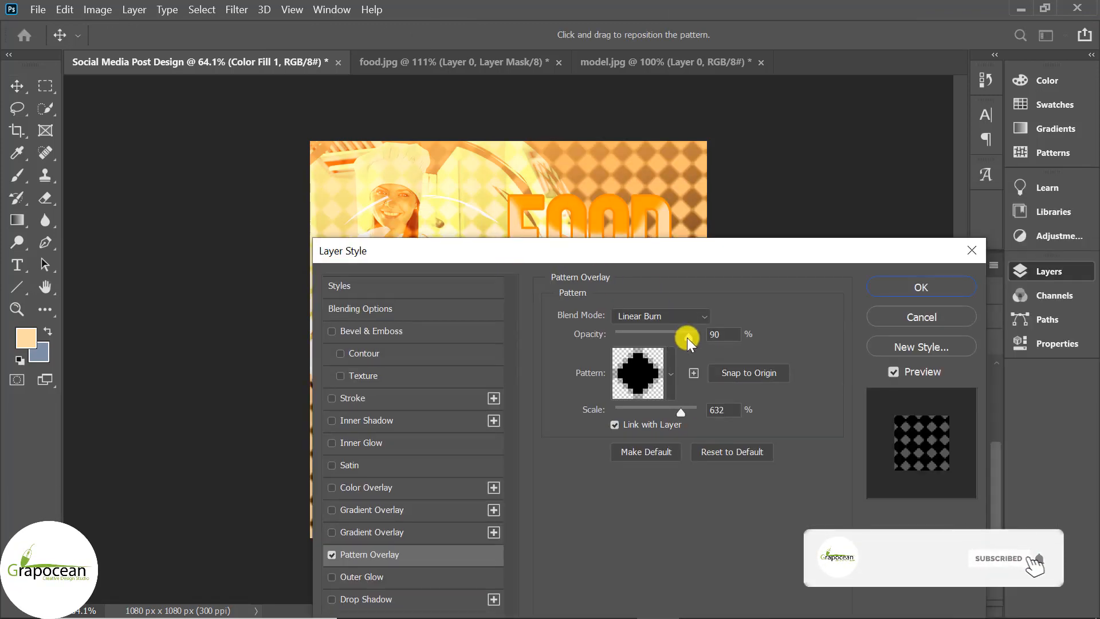
left_click_drag(685, 334, 631, 331)
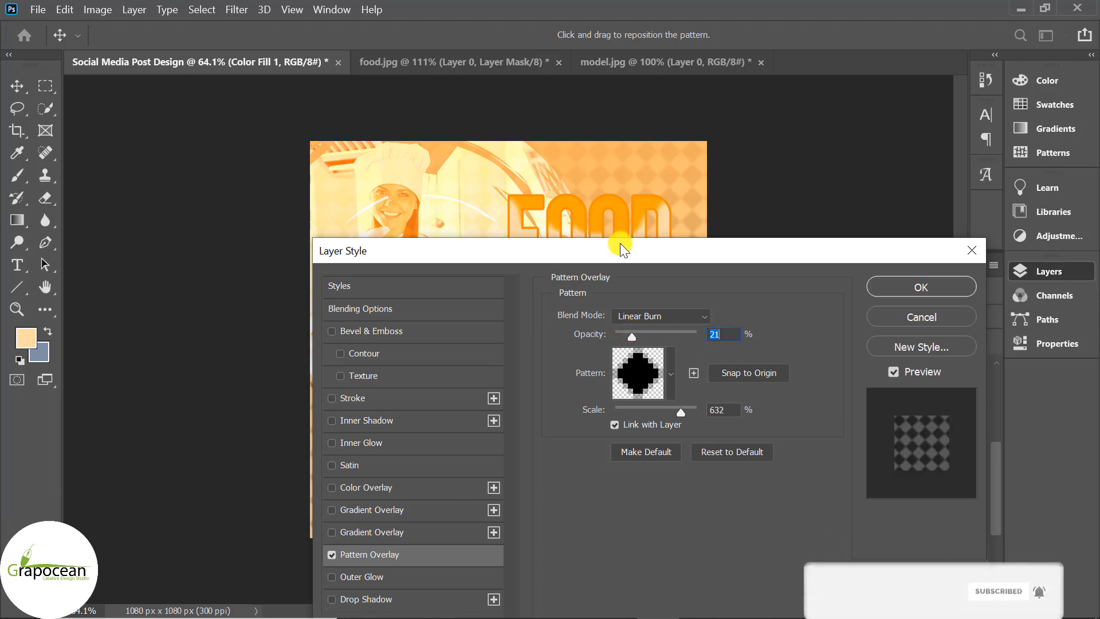
left_click_drag(619, 243, 836, 206)
left_click_drag(862, 299, 841, 300)
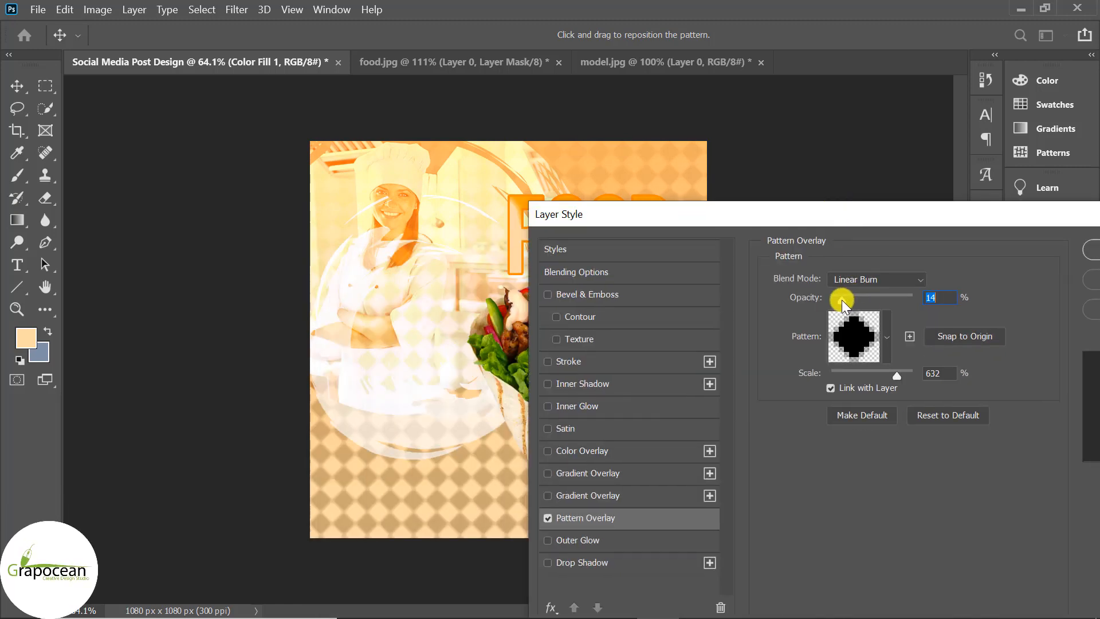
mouse_move(845, 370)
left_mouse_down()
mouse_move(868, 373)
mouse_move(849, 374)
left_mouse_up()
Try the Screen blend mode for the background's pattern overlay and switch back to Linear Burn
left_click(870, 281)
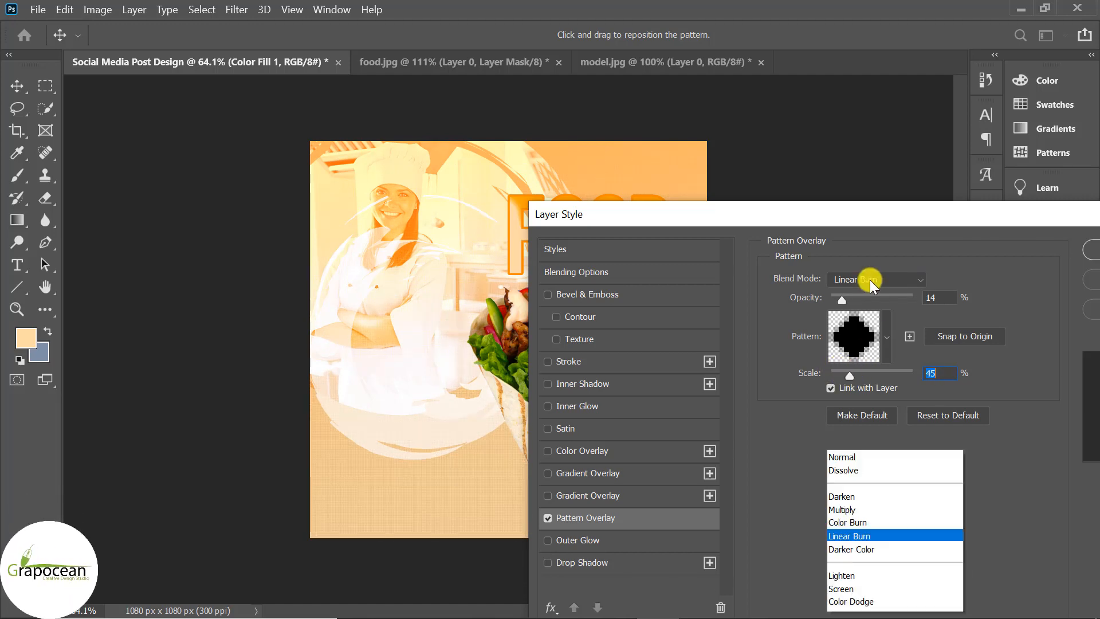
left_click(861, 321)
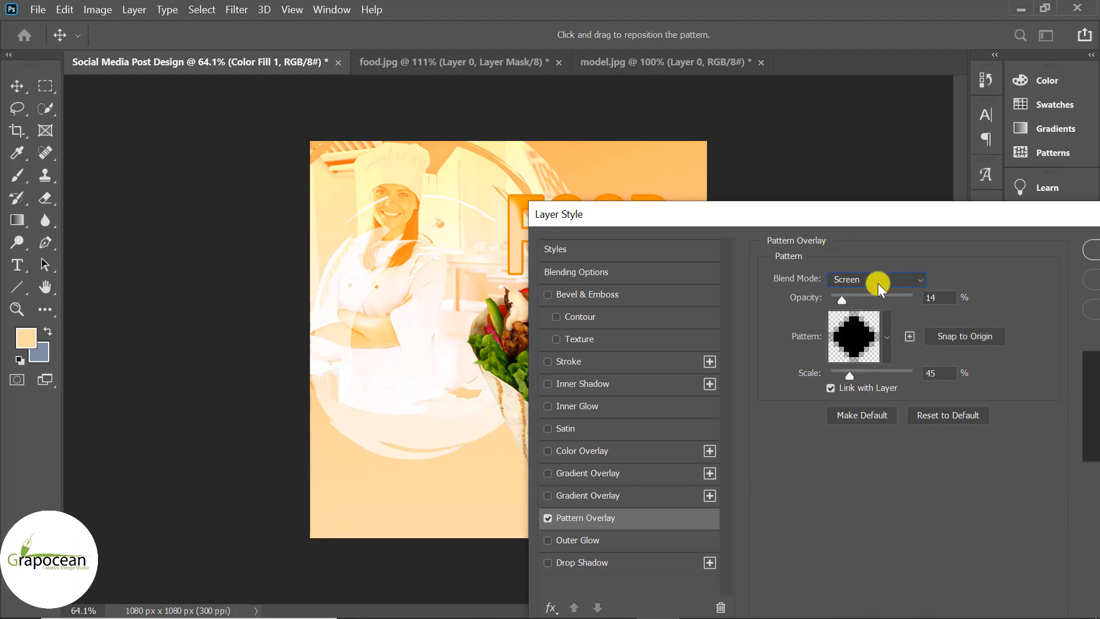
left_click(878, 283)
left_click(874, 273)
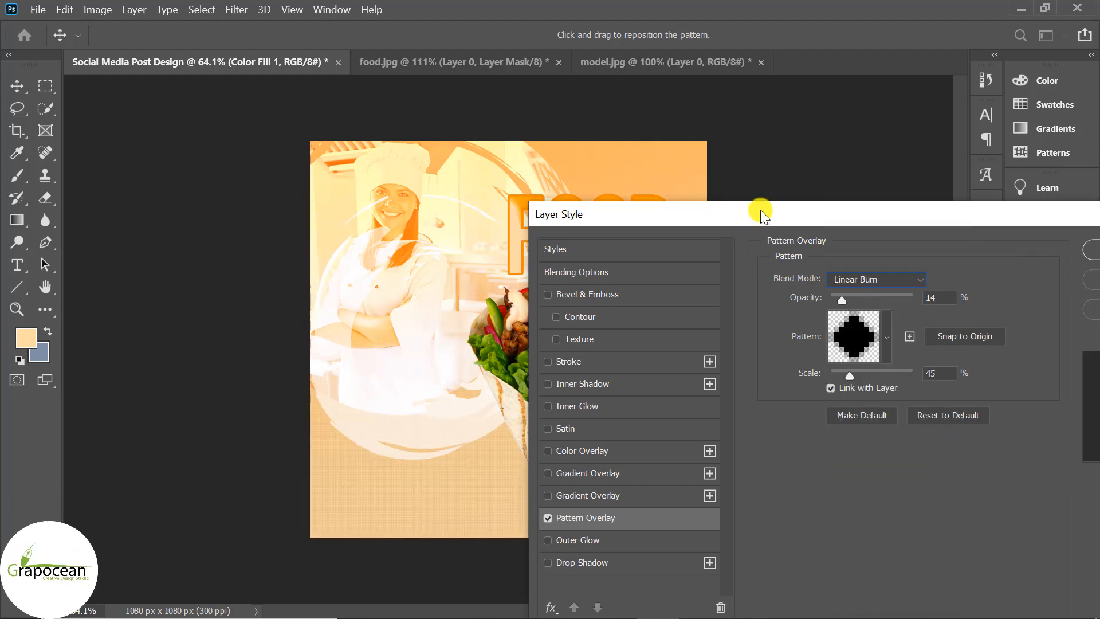
Set the background pattern's scale to 61% and apply the layer style
left_click_drag(763, 214, 1041, 373)
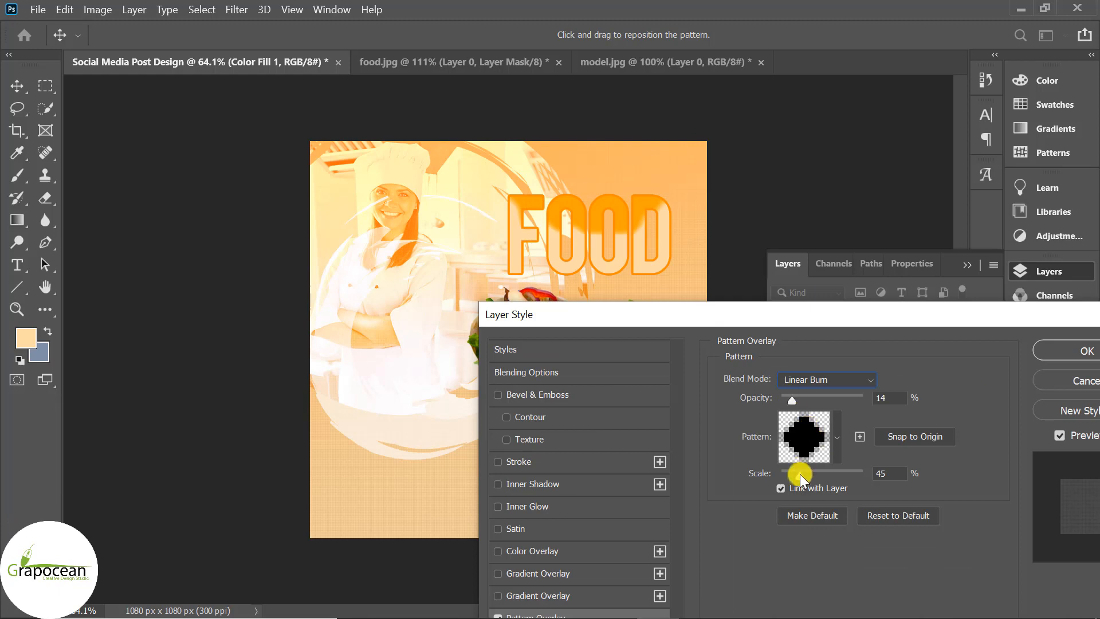
left_click_drag(814, 481, 809, 484)
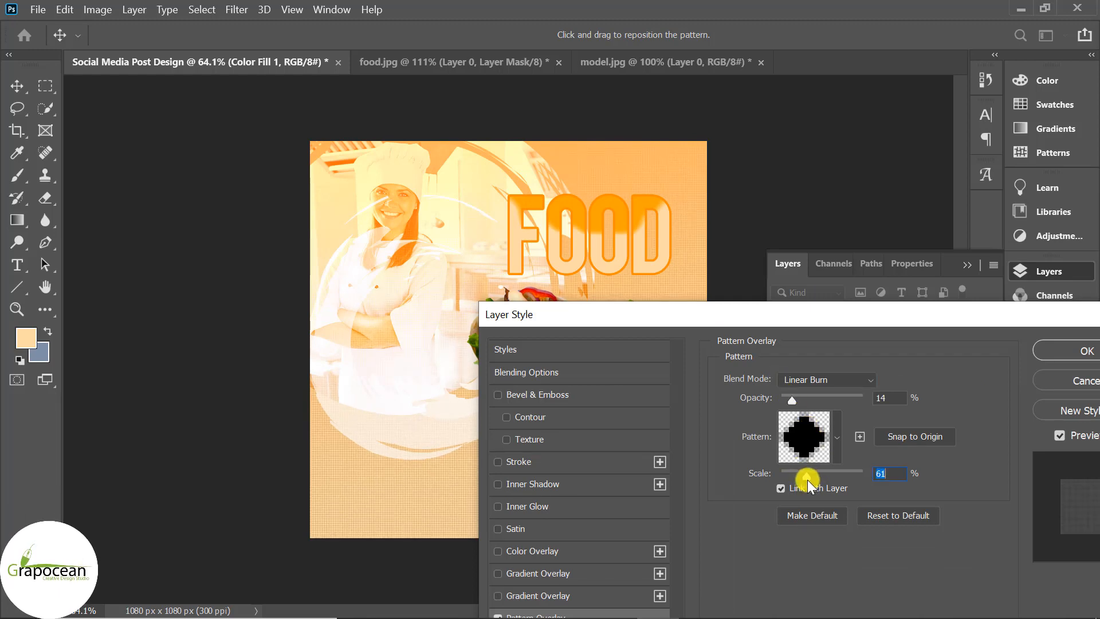
left_click_drag(762, 314, 597, 464)
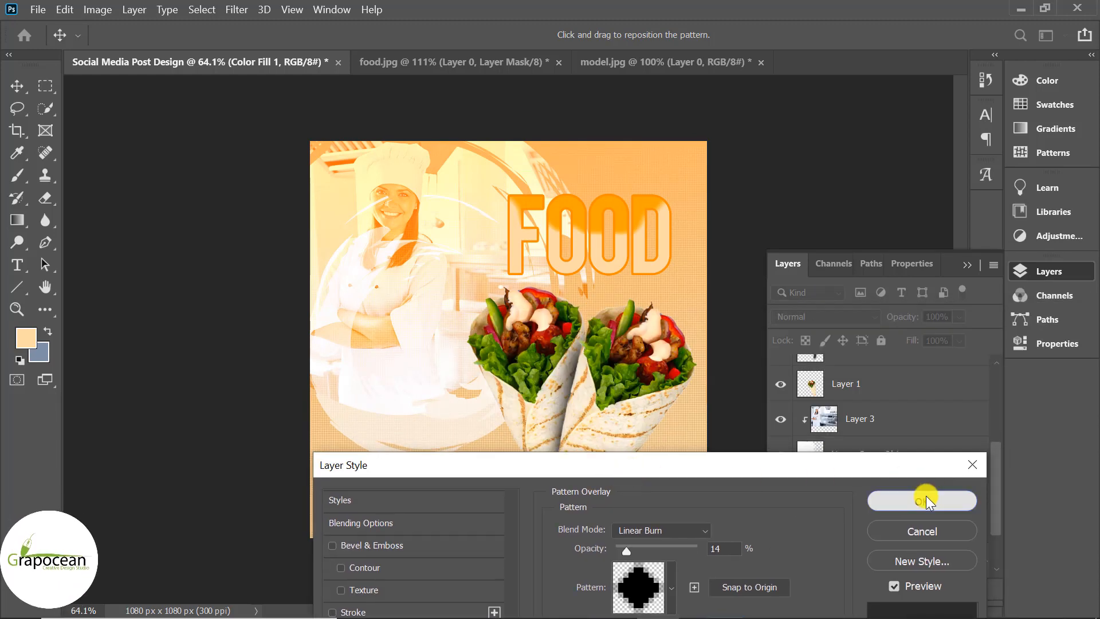
left_click(923, 497)
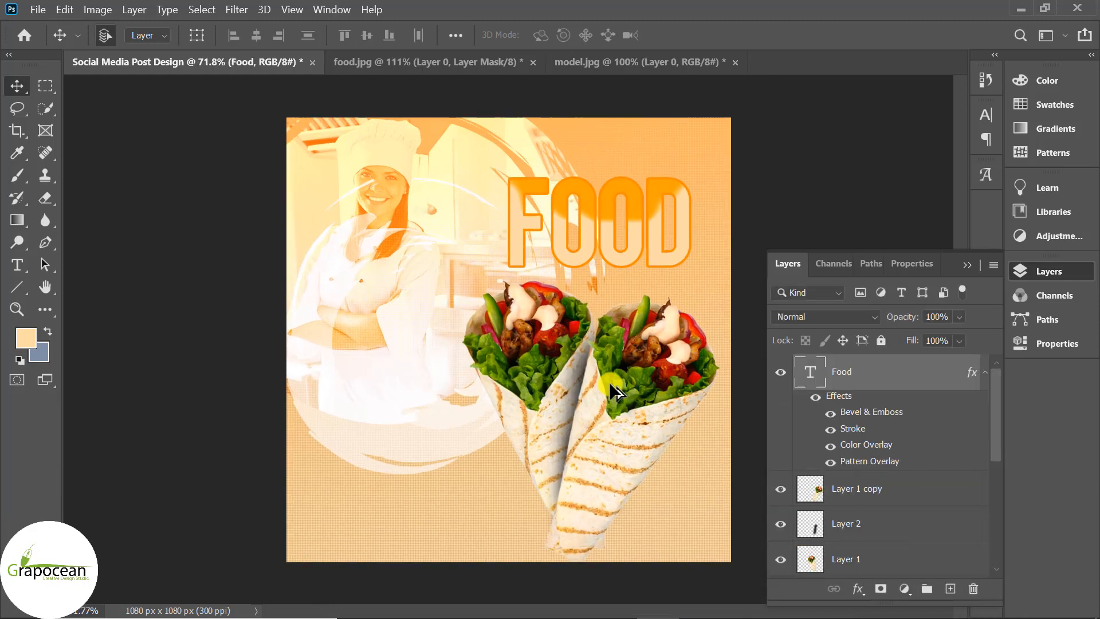
Add a text layer over the wraps reading "Social Media Graphic"
left_click(16, 265)
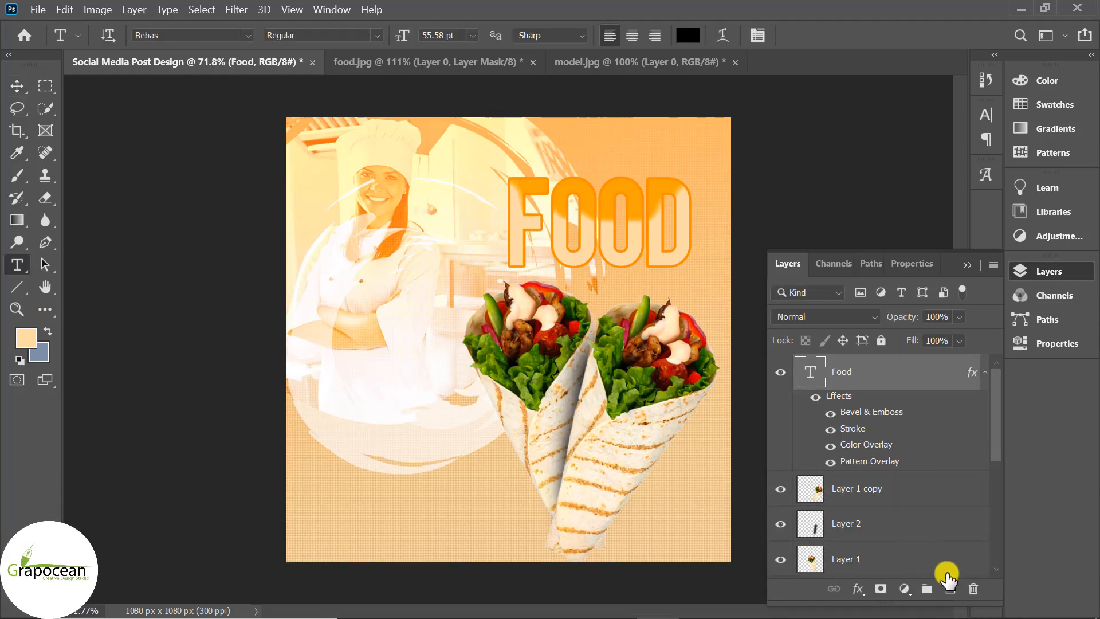
key("ctrl+shift+alt+n")
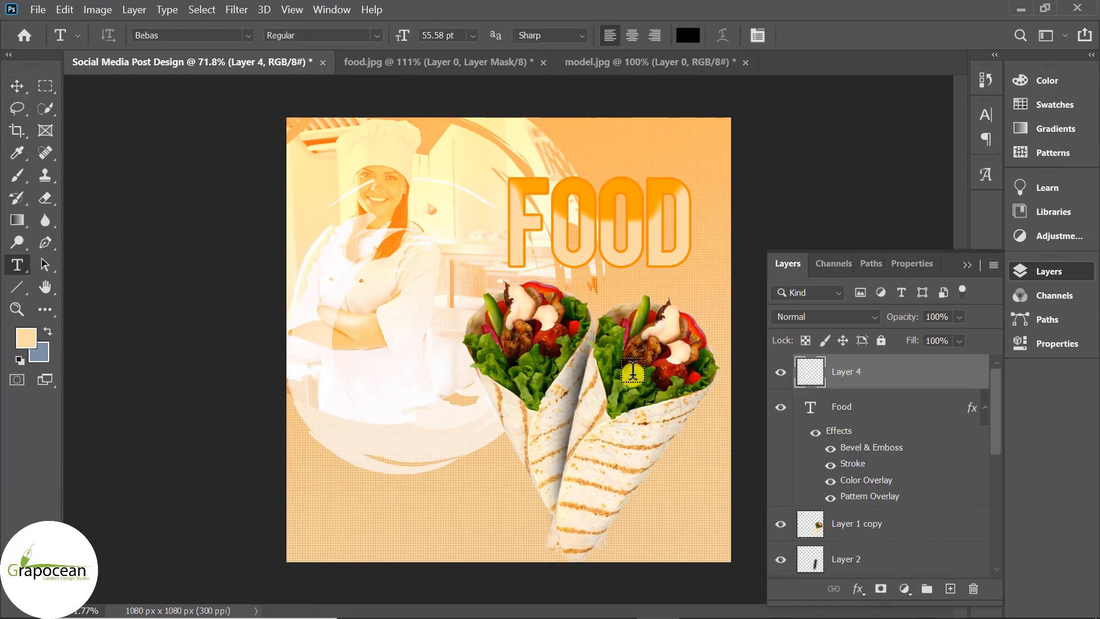
left_click(656, 420)
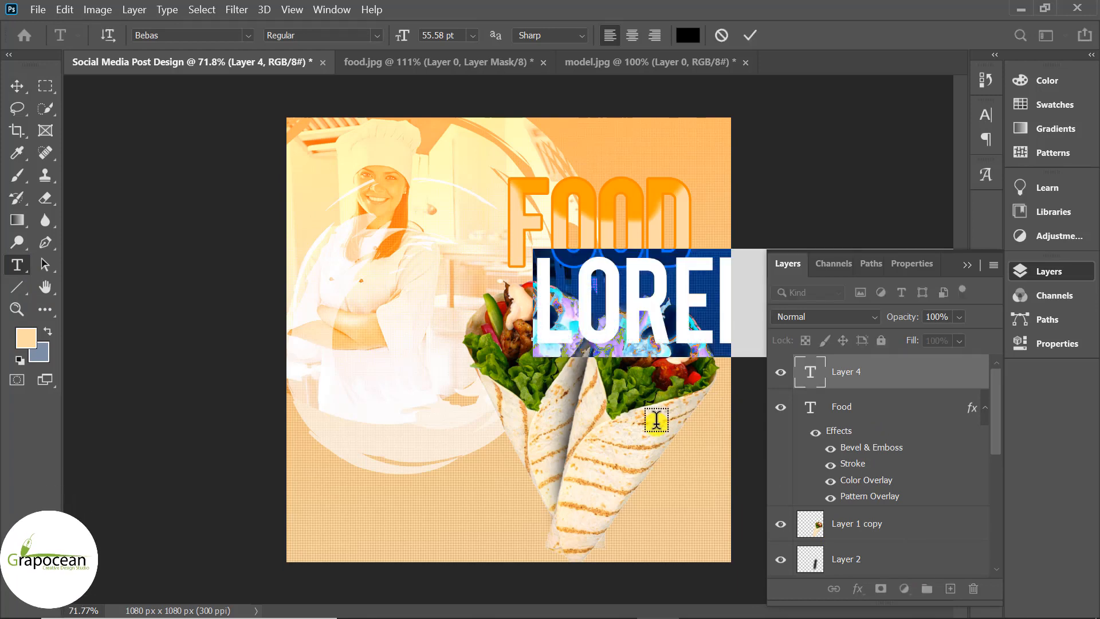
key("BackSpace")
type("SOCI")
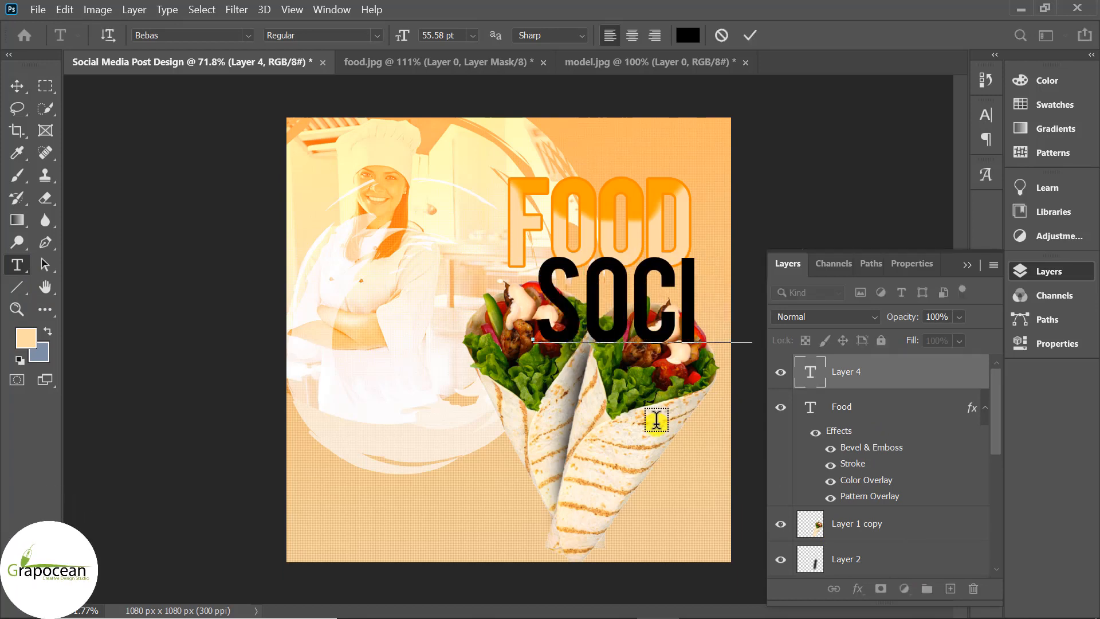
type("A")
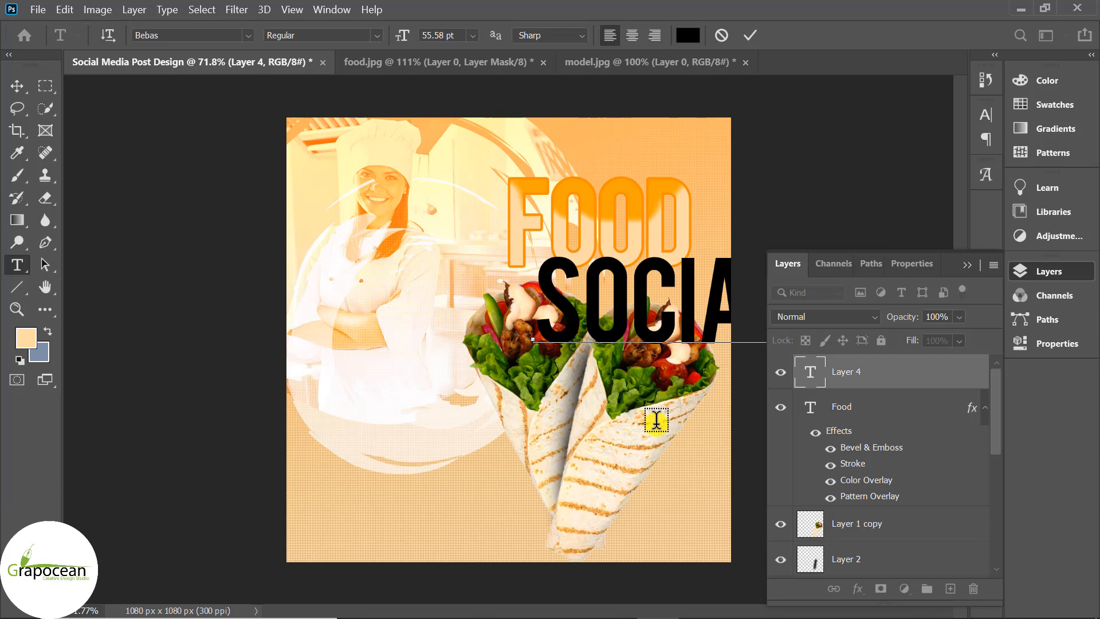
Select all of the new text and set its font size to 5 pt
scroll(496, 304, "down", 6)
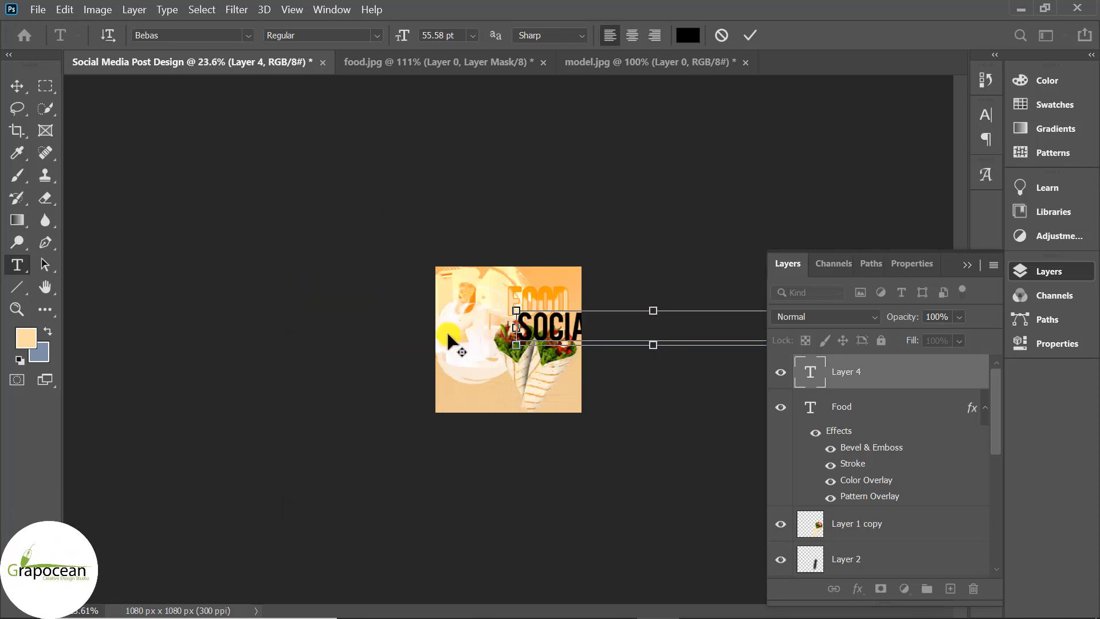
key("ctrl+a")
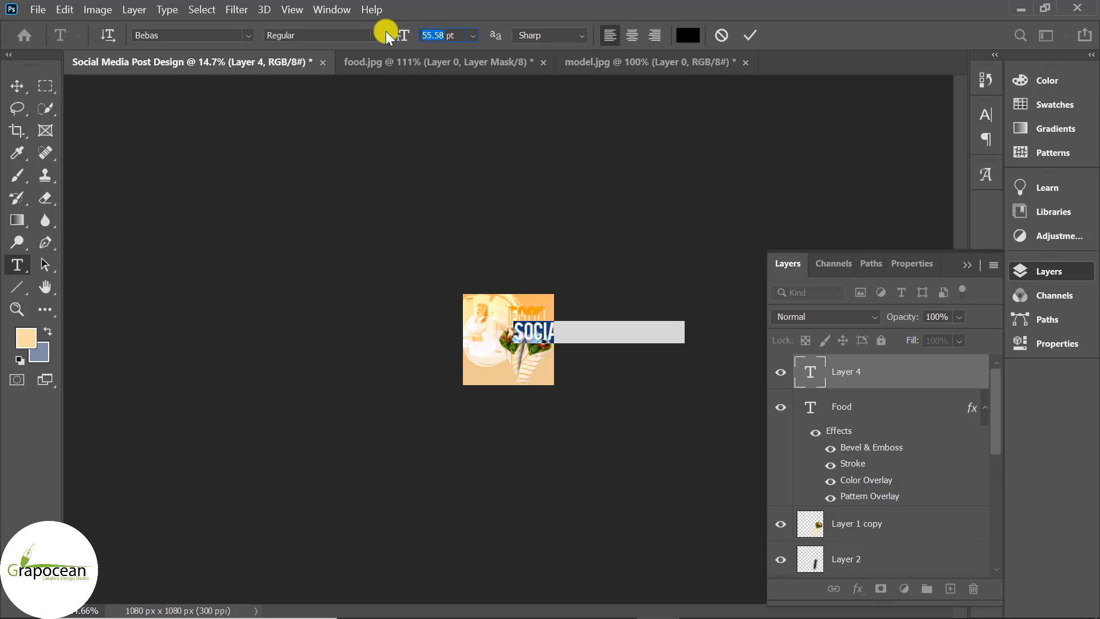
type("5")
key("Return")
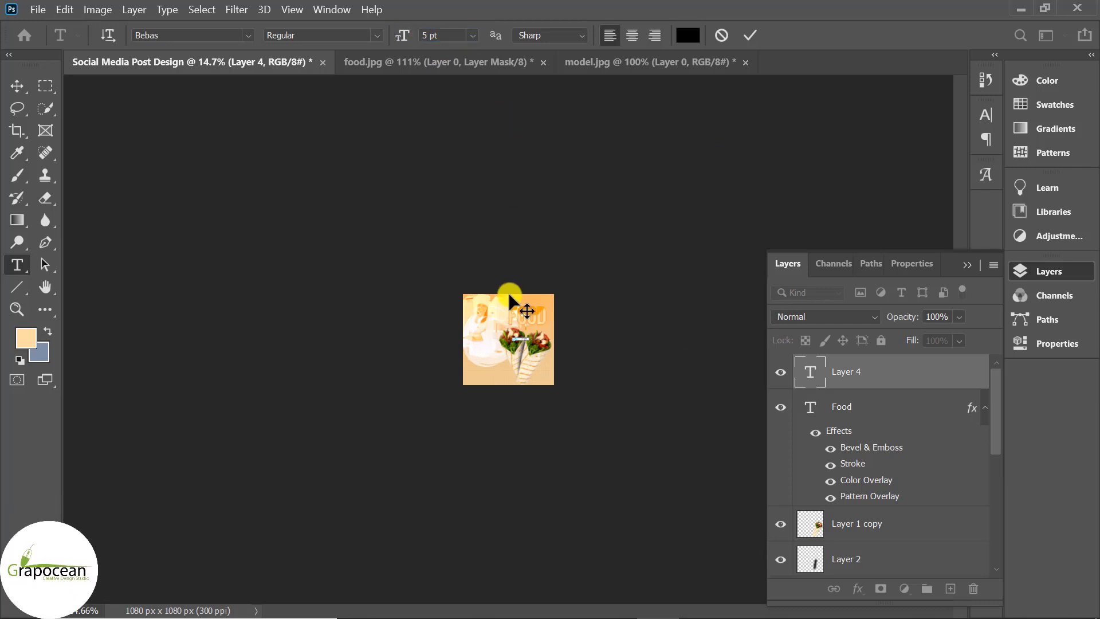
scroll(510, 321, "up", 6)
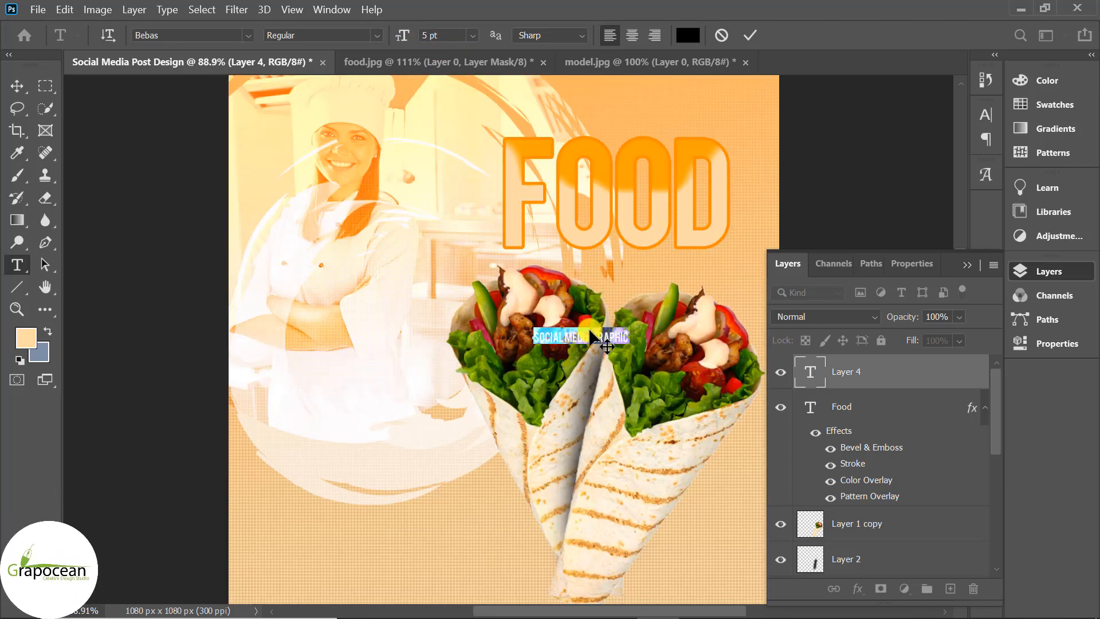
Move the Social Media Graphic text just above the right part of the FOOD heading
left_click(20, 78)
left_click_drag(574, 334, 683, 200)
scroll(683, 201, "up", 3)
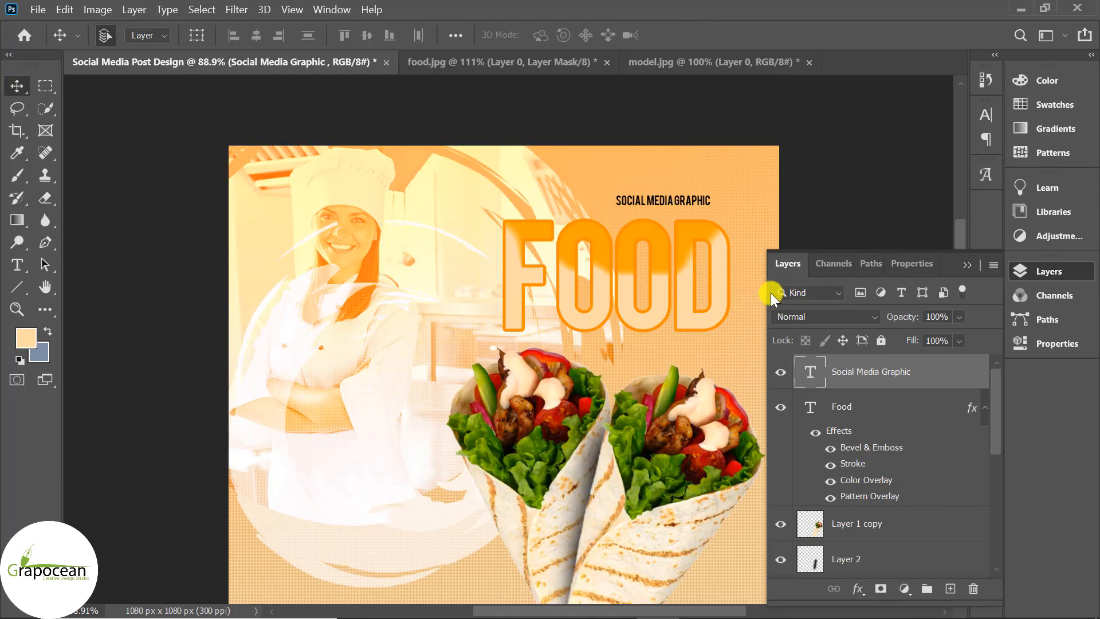
Change the font of the Social Media Graphic text to Dancing Script
left_click(17, 264)
scroll(573, 229, "down", 3)
scroll(624, 201, "up", 3)
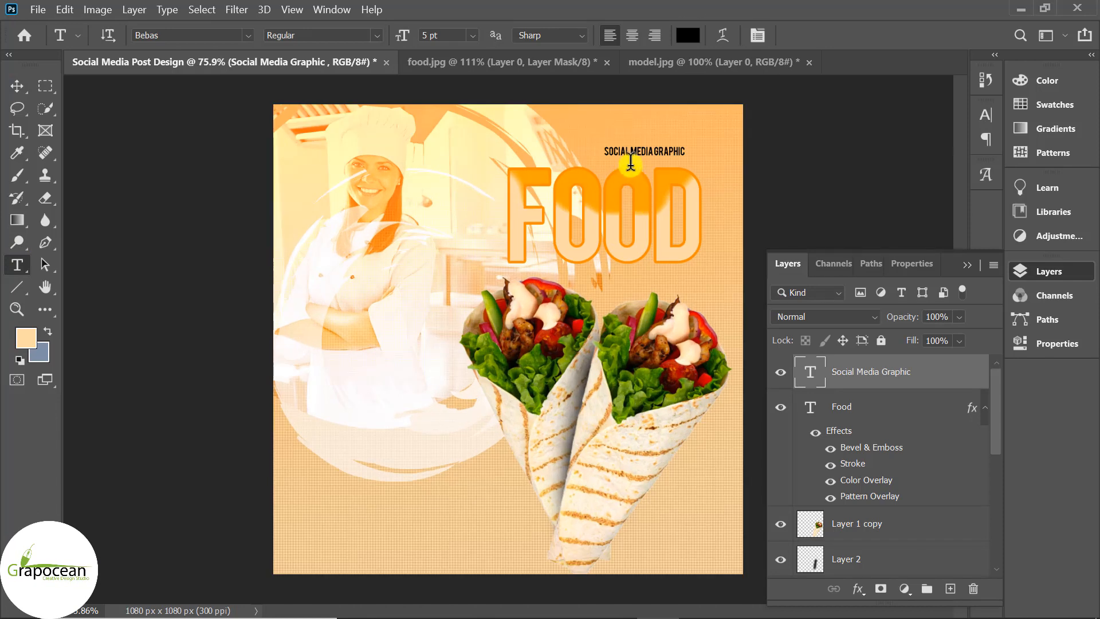
left_click(607, 148)
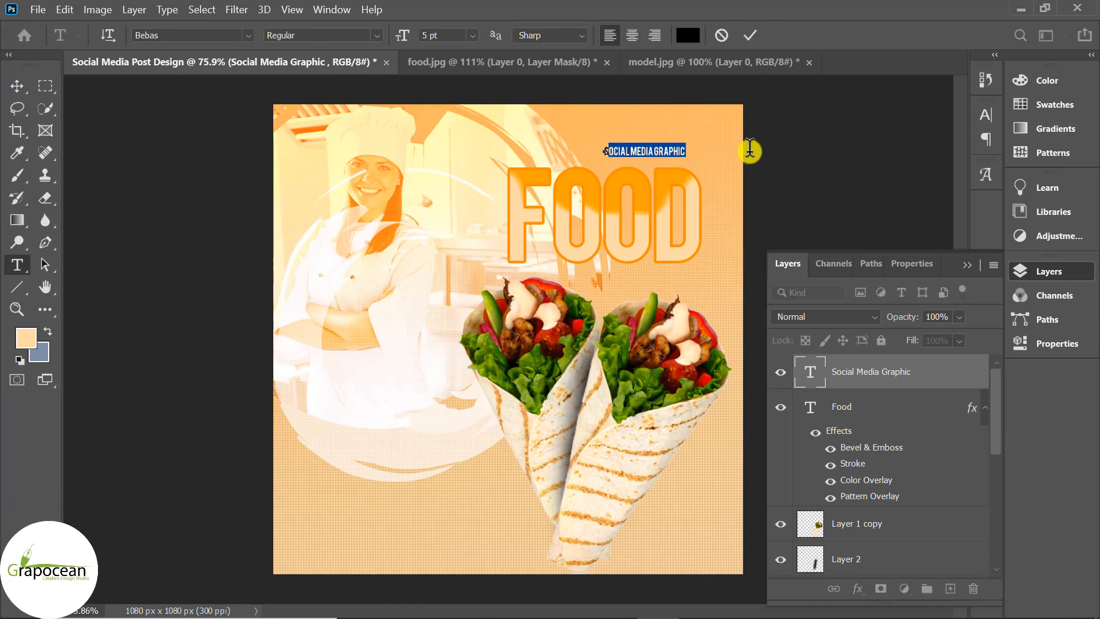
left_click_drag(673, 151, 687, 151)
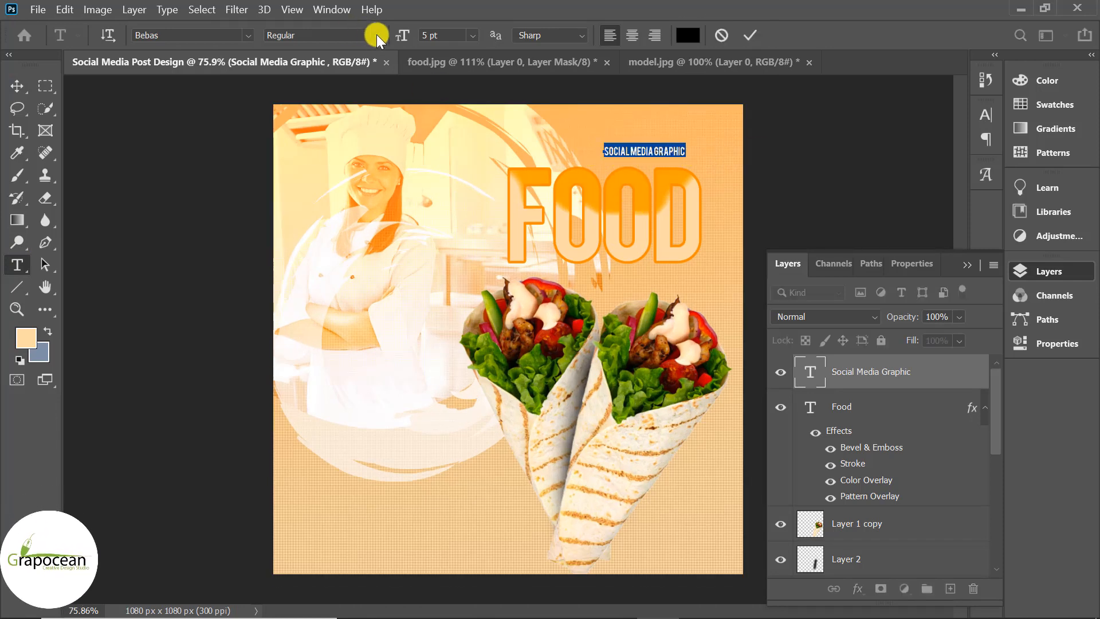
left_click(249, 32)
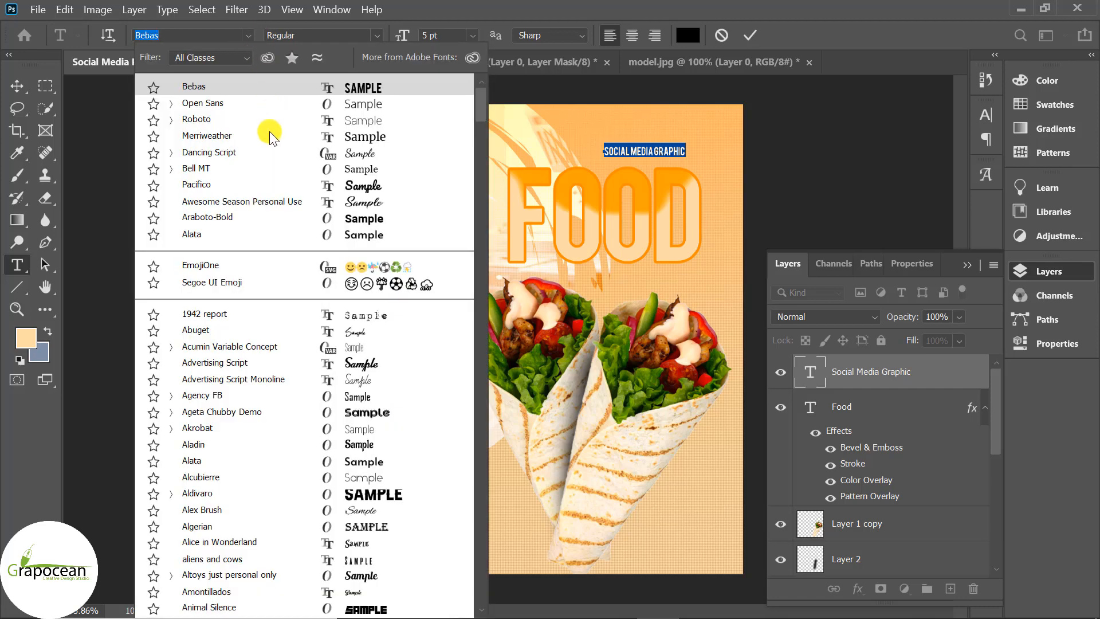
left_click(258, 150)
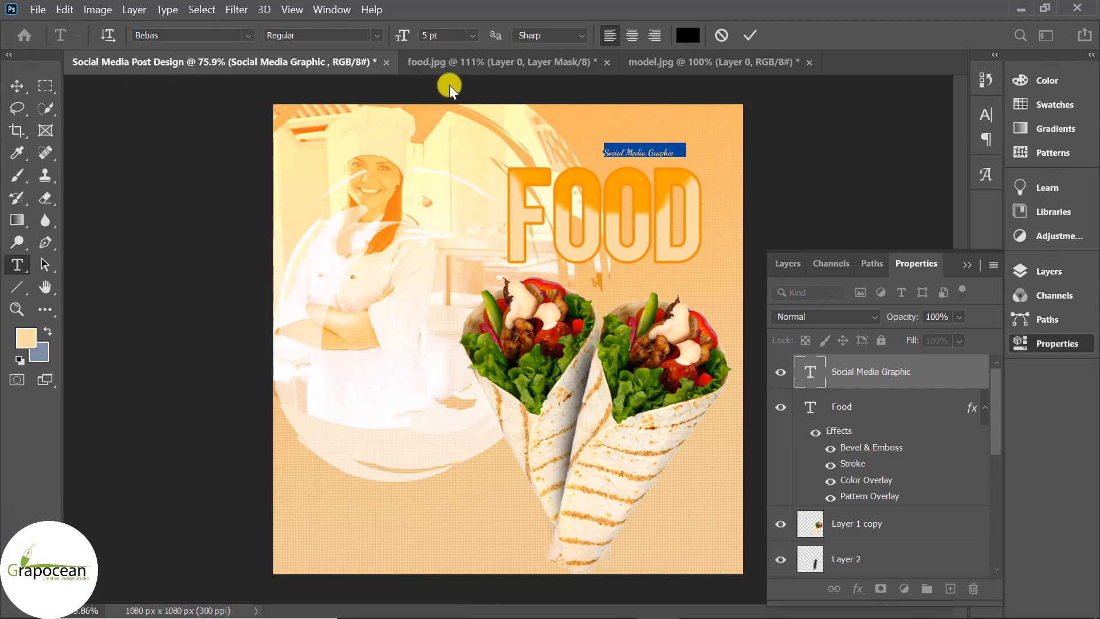
Enlarge the Social Media Graphic text twice by the factor 1.618, first to 8.09 pt and finally to 13.09 pt
left_click(426, 38)
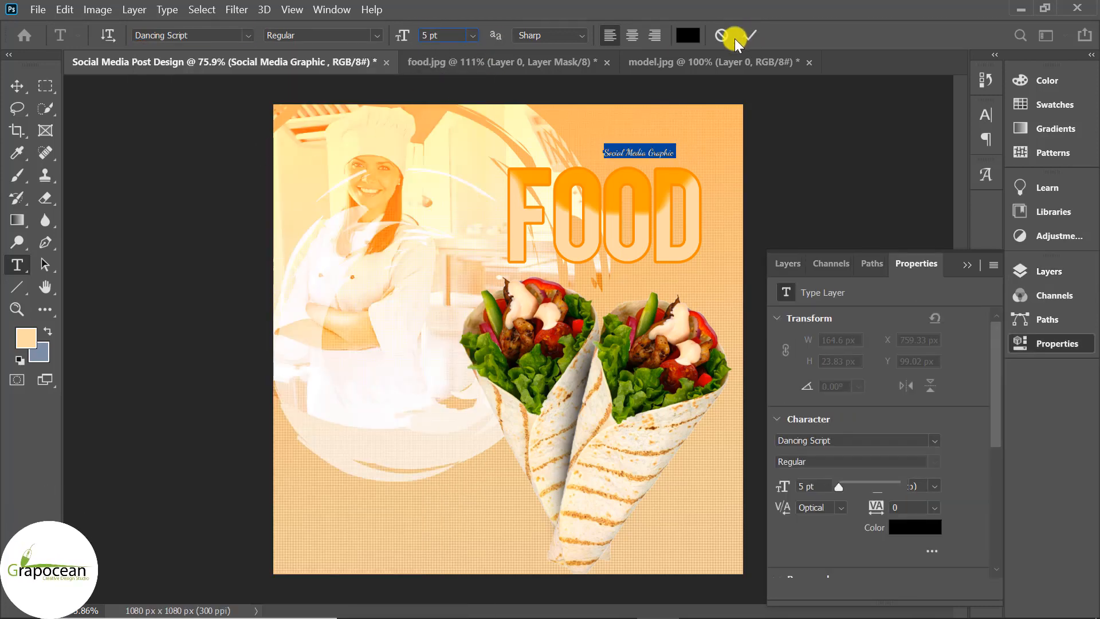
left_click(427, 35)
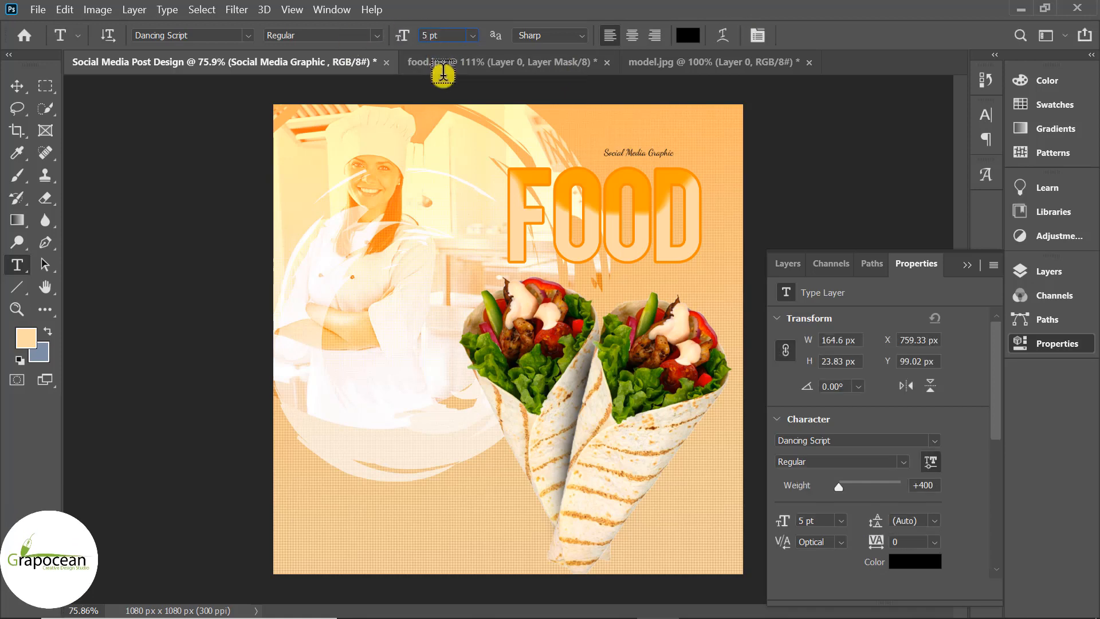
type("*1.618")
key("Return")
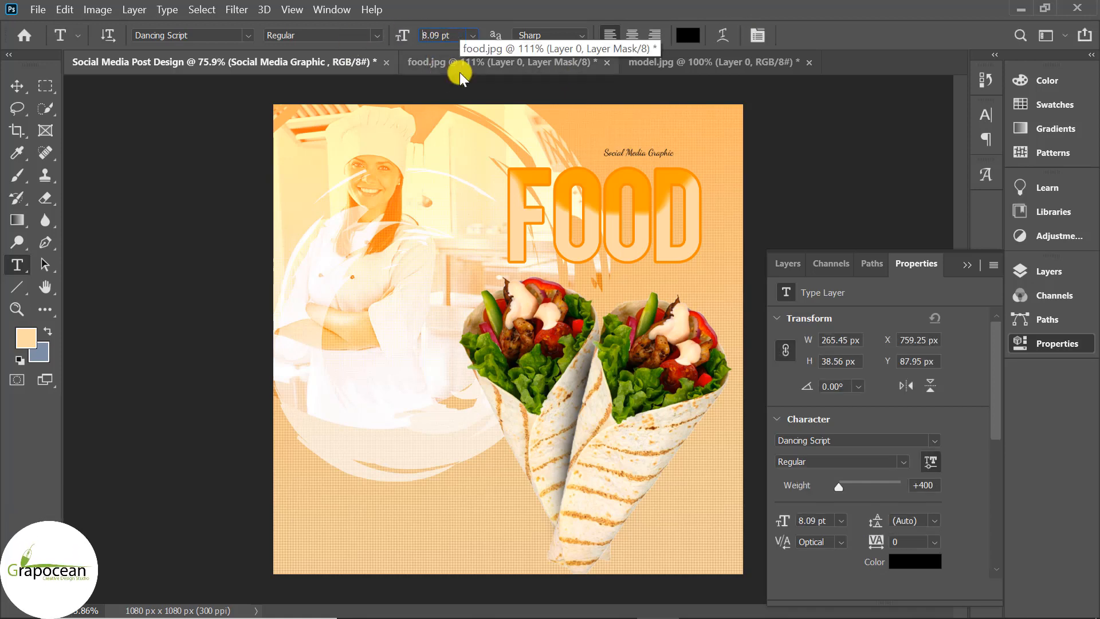
left_click(609, 150)
left_click_drag(722, 151, 597, 146)
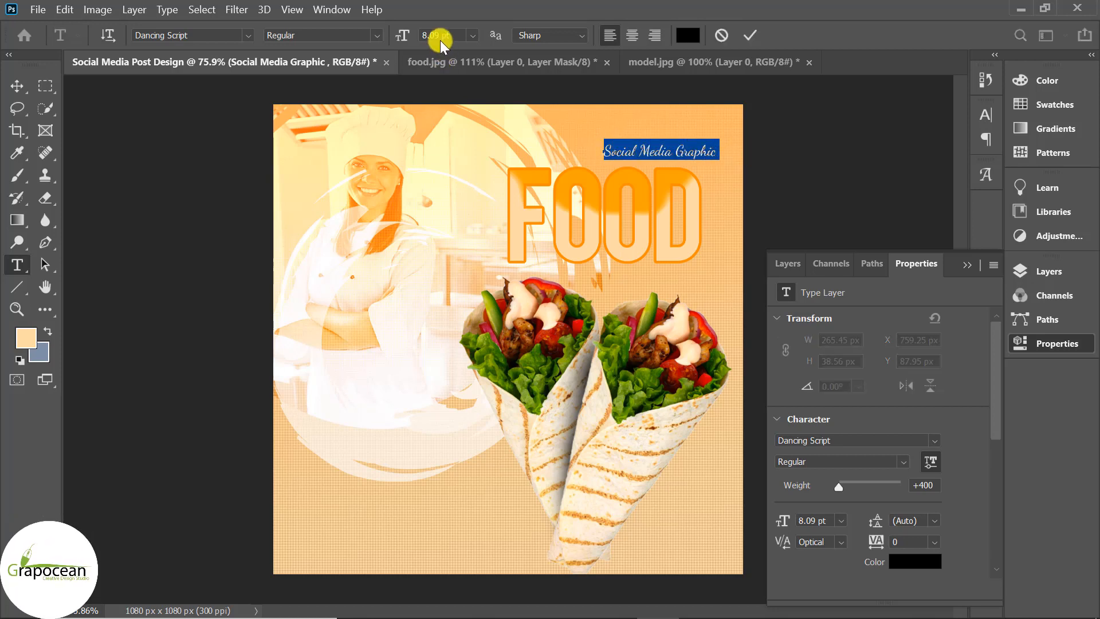
type("+5")
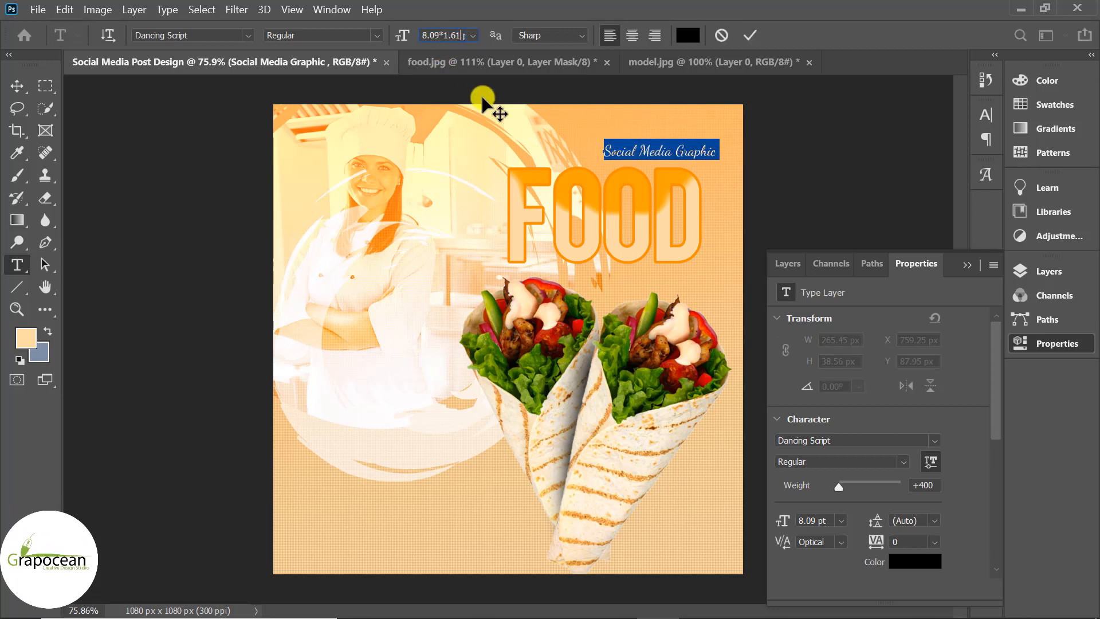
key("Return")
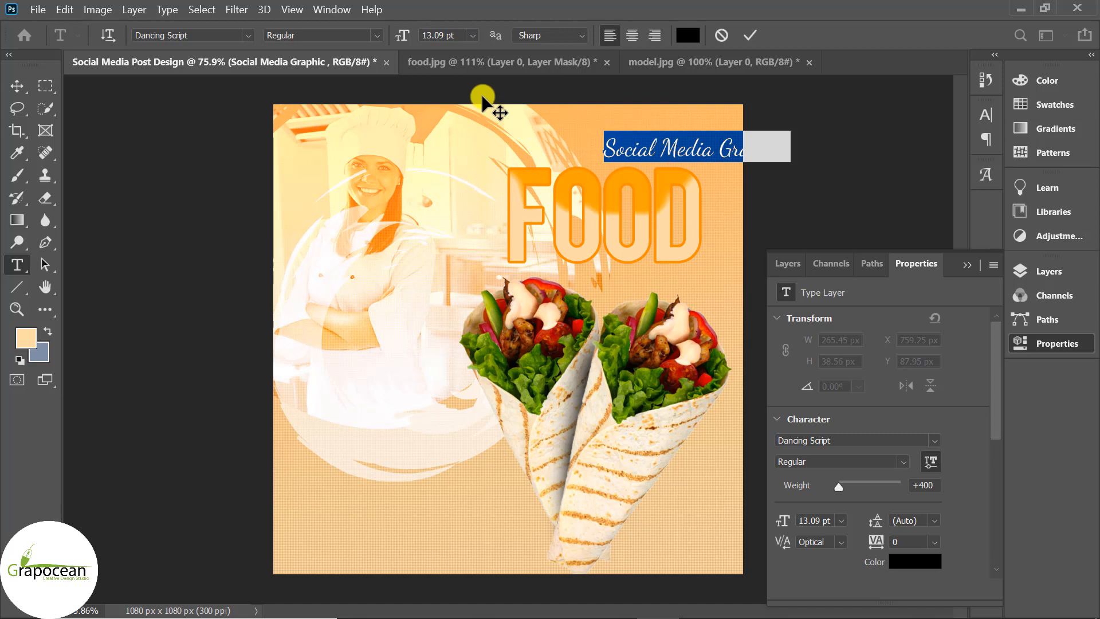
Recolour the Social Media Graphic text white (#ffffff) and move it left and down over the upper part of the FOOD heading
left_click(683, 36)
mouse_move(590, 342)
left_mouse_down()
mouse_move(622, 298)
mouse_move(552, 305)
mouse_move(528, 290)
left_mouse_up()
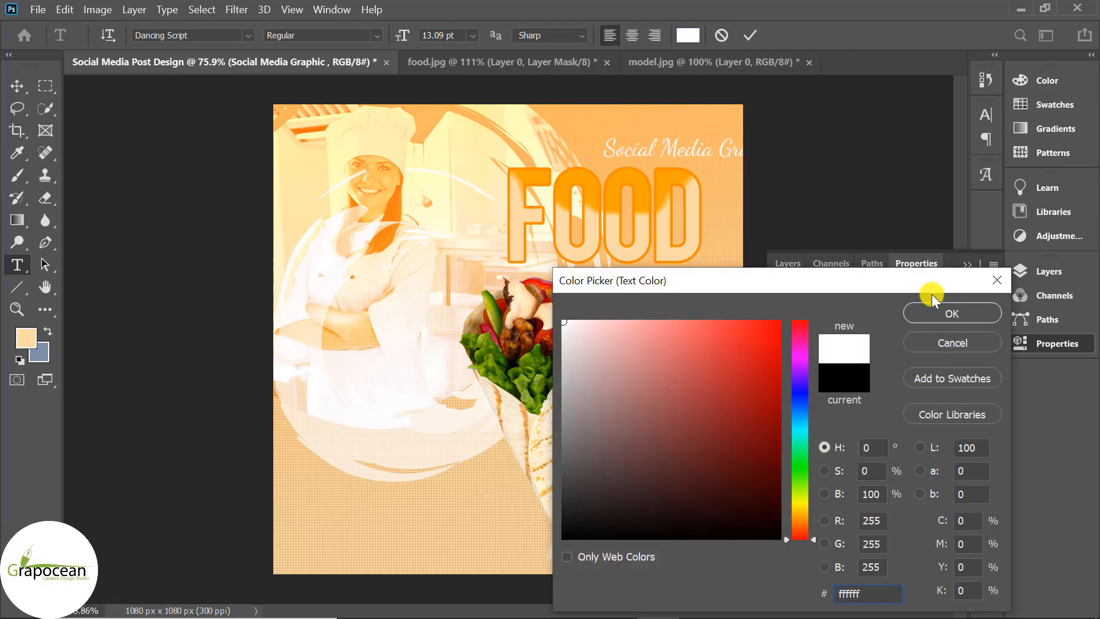
left_click(952, 314)
key("ctrl+Return")
key("v")
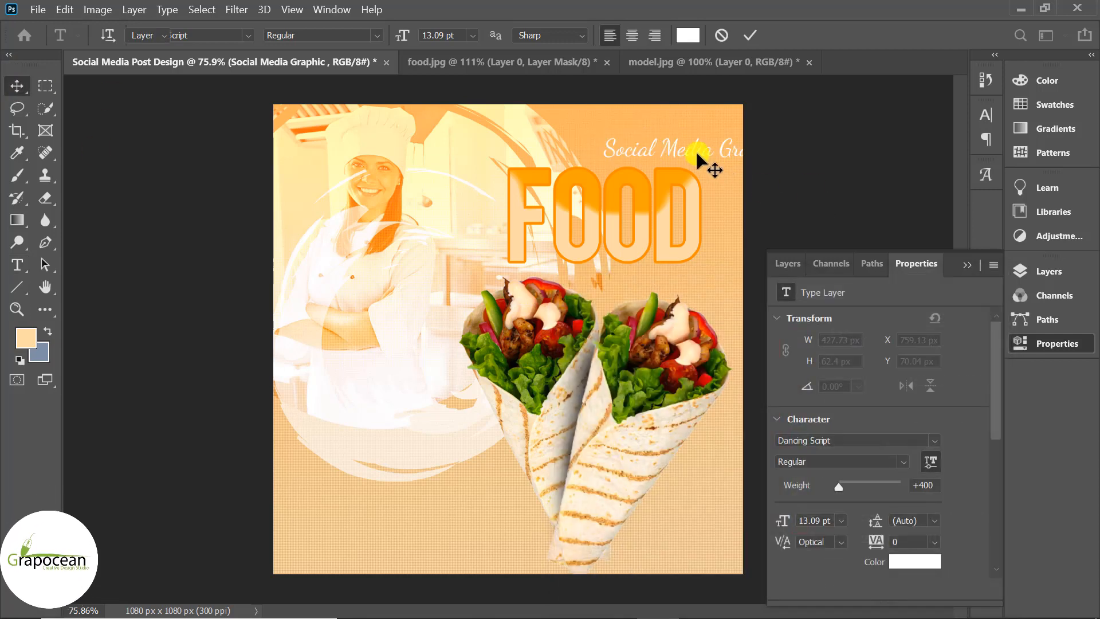
left_click_drag(696, 152, 643, 177)
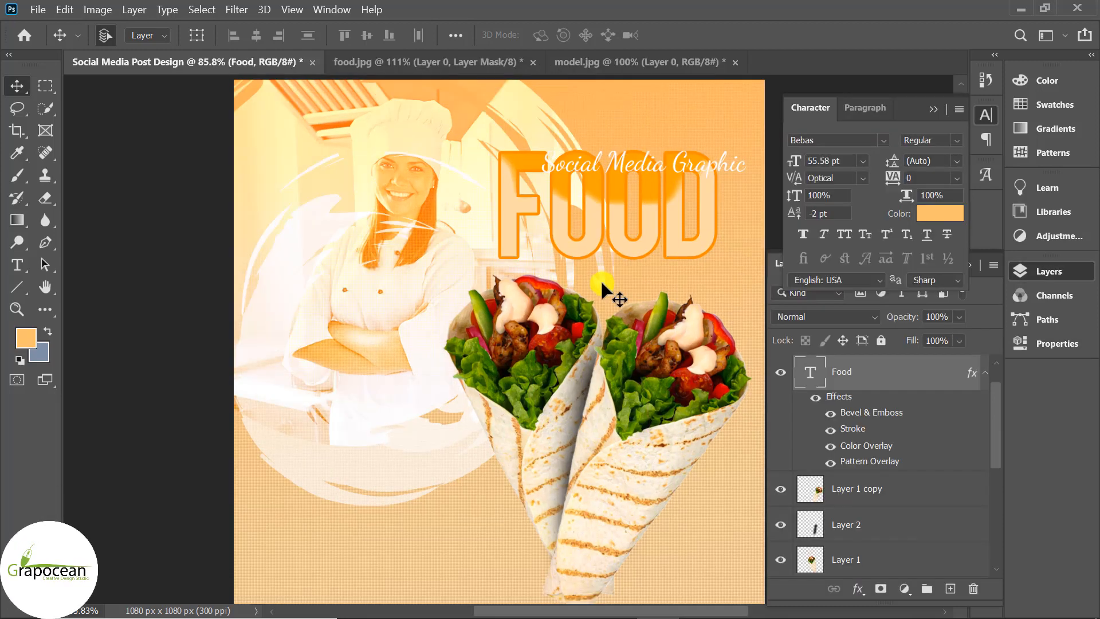
Add a Drop Shadow to the FOOD text layer with 41% opacity, 17 px distance and 16 px size
right_click(928, 376)
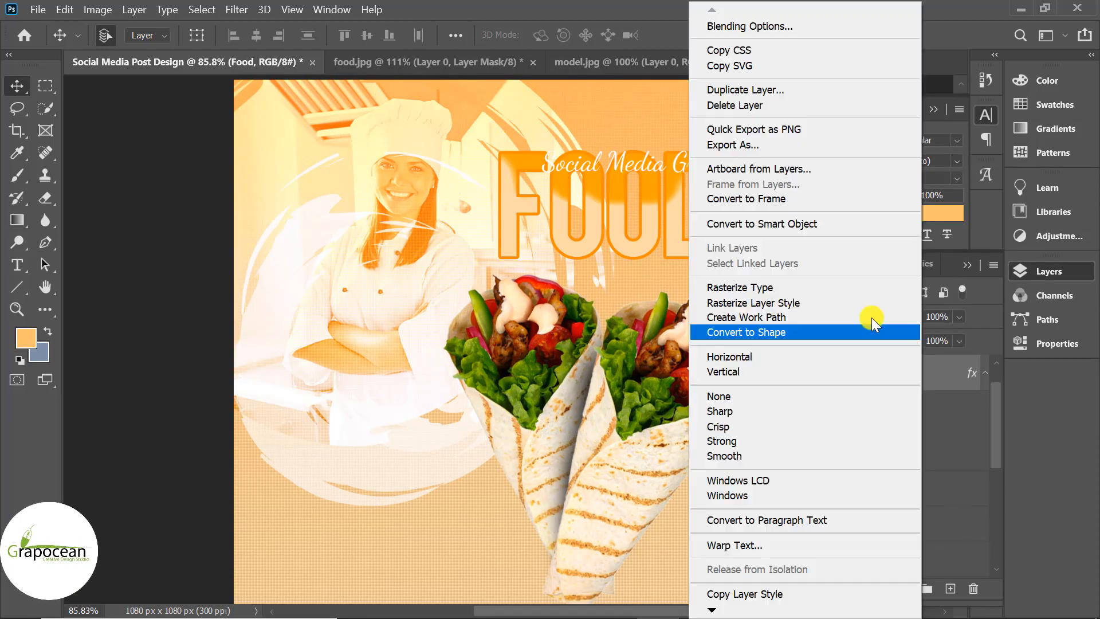
left_click(771, 28)
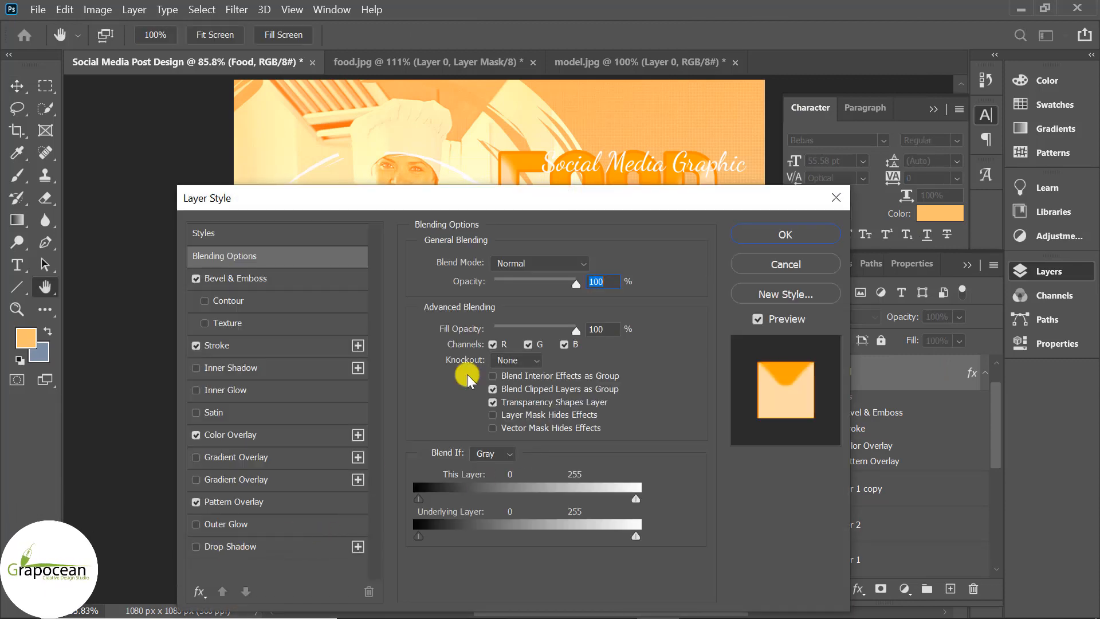
left_click(229, 546)
left_click_drag(580, 204, 306, 256)
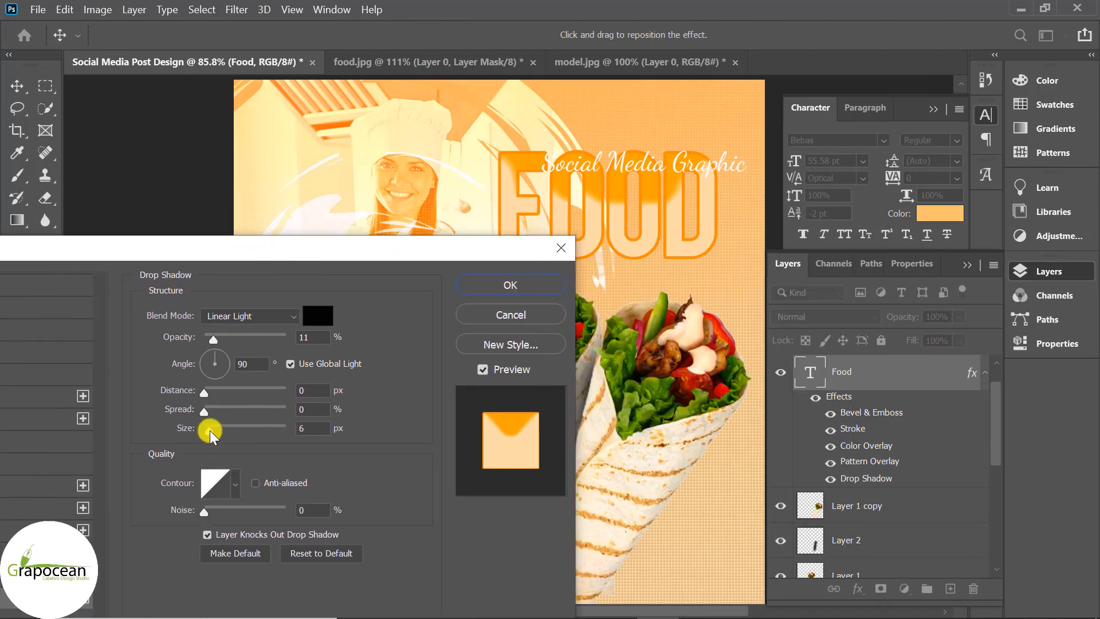
left_click_drag(209, 431, 243, 433)
left_click_drag(213, 338, 239, 346)
left_click(209, 410)
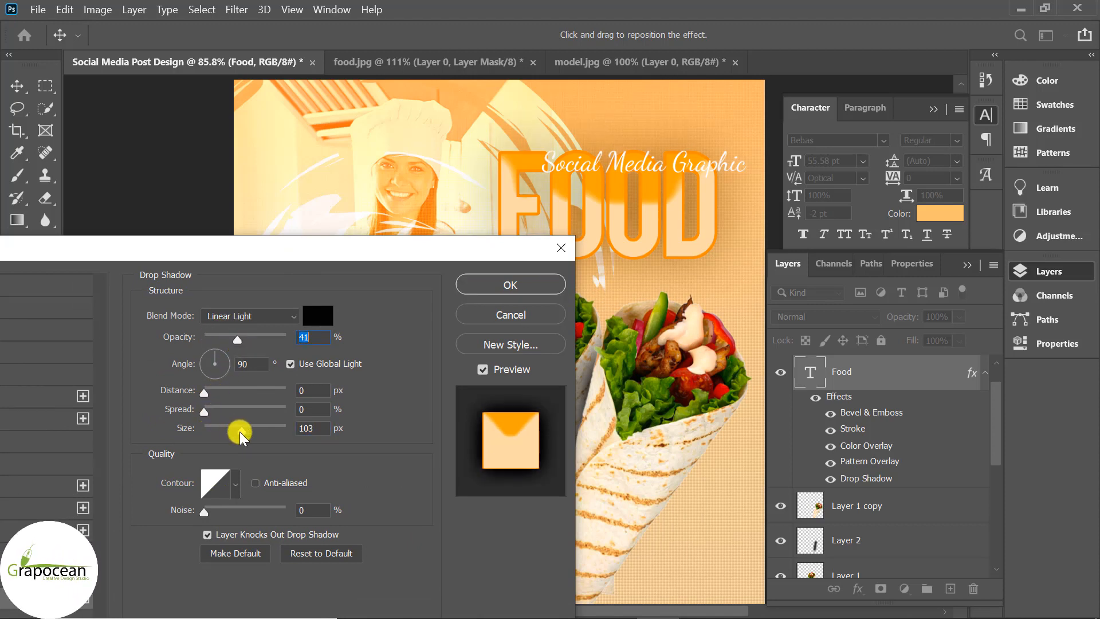
left_click_drag(239, 435, 219, 398)
left_click(205, 394)
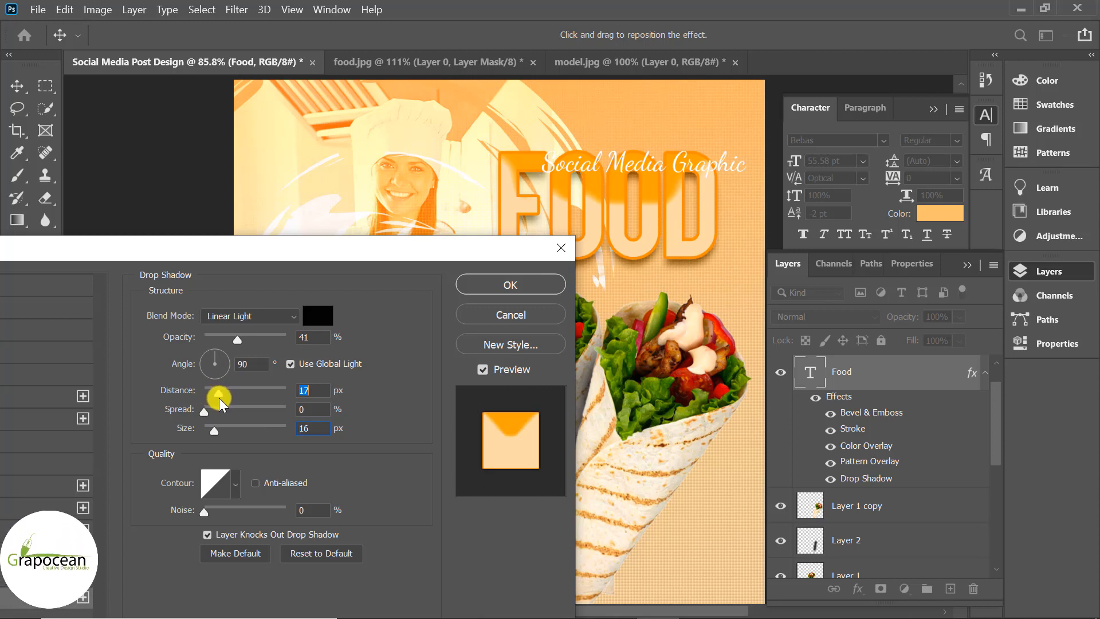
left_click_drag(365, 247, 370, 356)
left_click(511, 388)
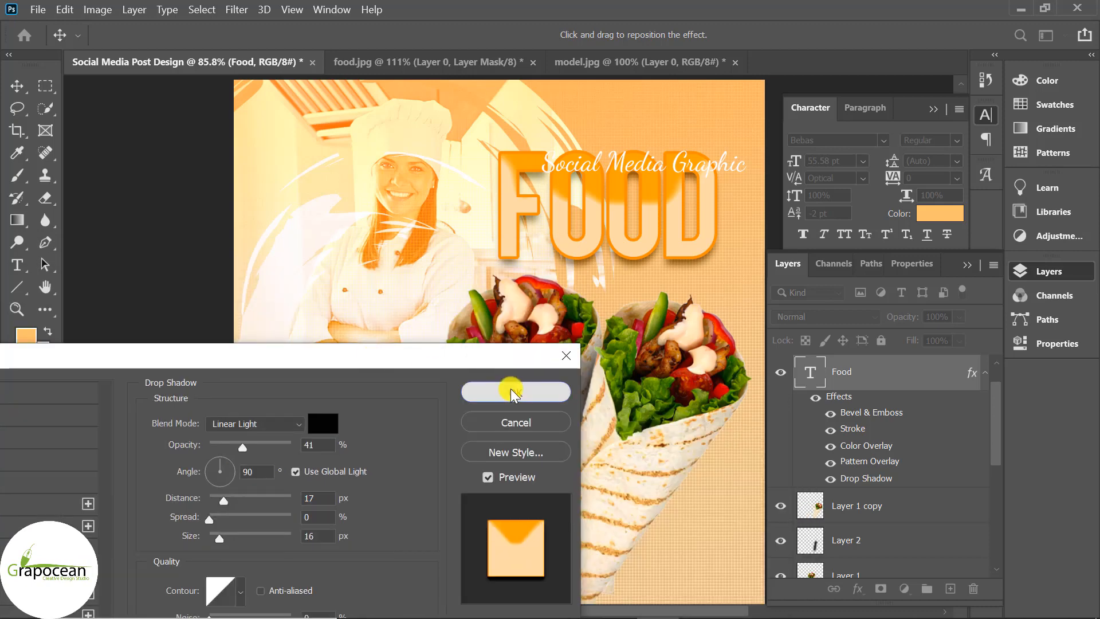
Create a new empty layer directly above Color Fill 2, below the brushed circle smart objects
left_click(648, 163)
scroll(648, 164, "down", 3)
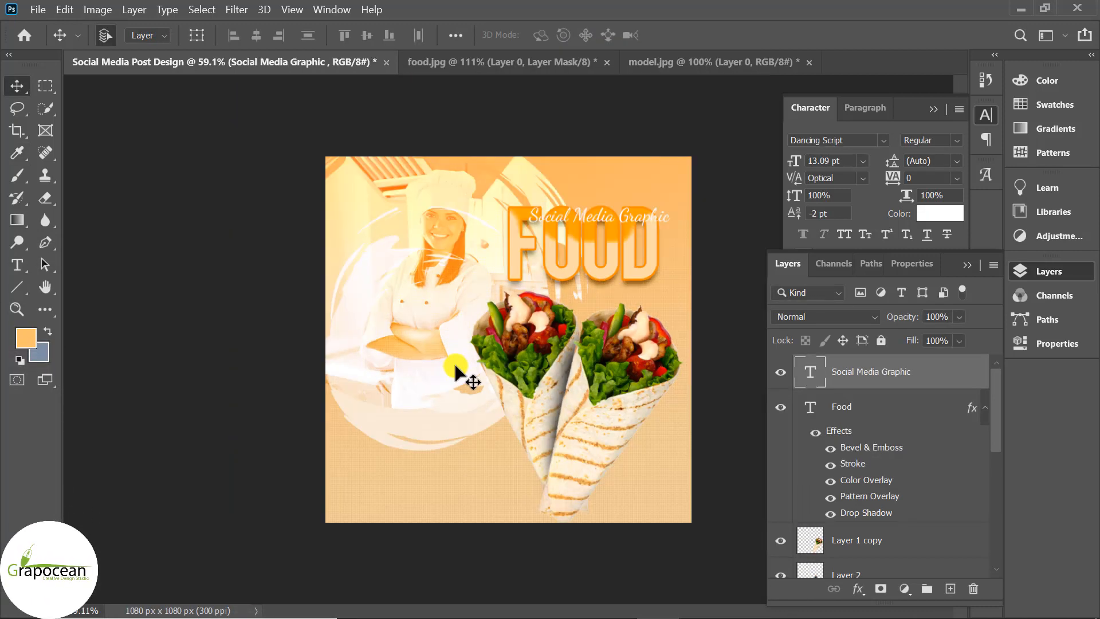
left_click(428, 281)
scroll(801, 499, "down", 3)
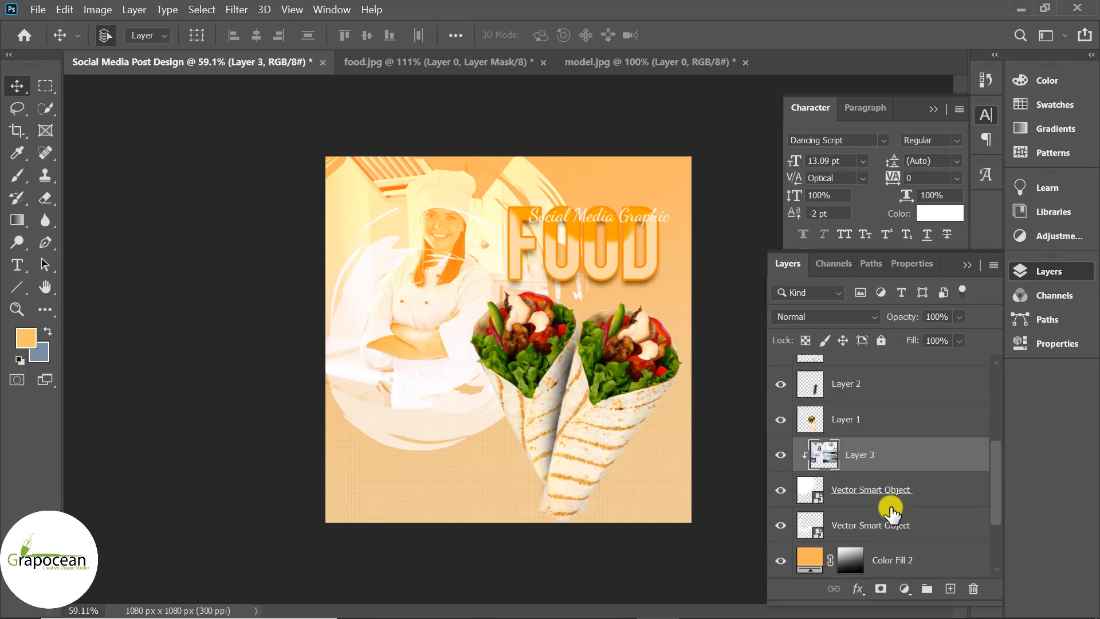
left_click(912, 554)
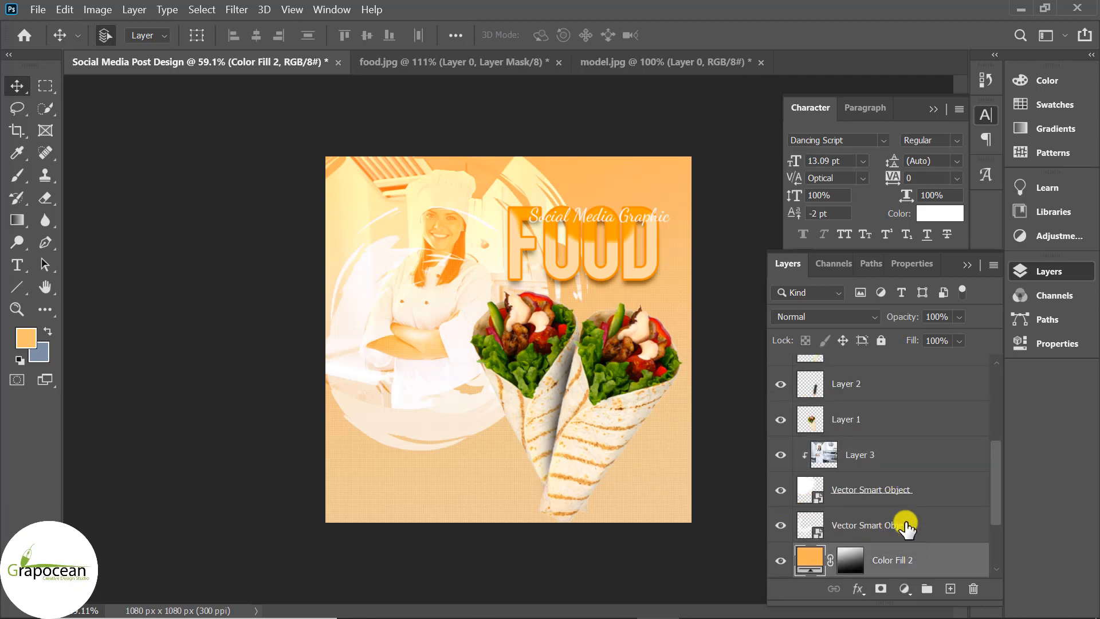
scroll(908, 526, "down", 2)
key("ctrl+shift+alt+n")
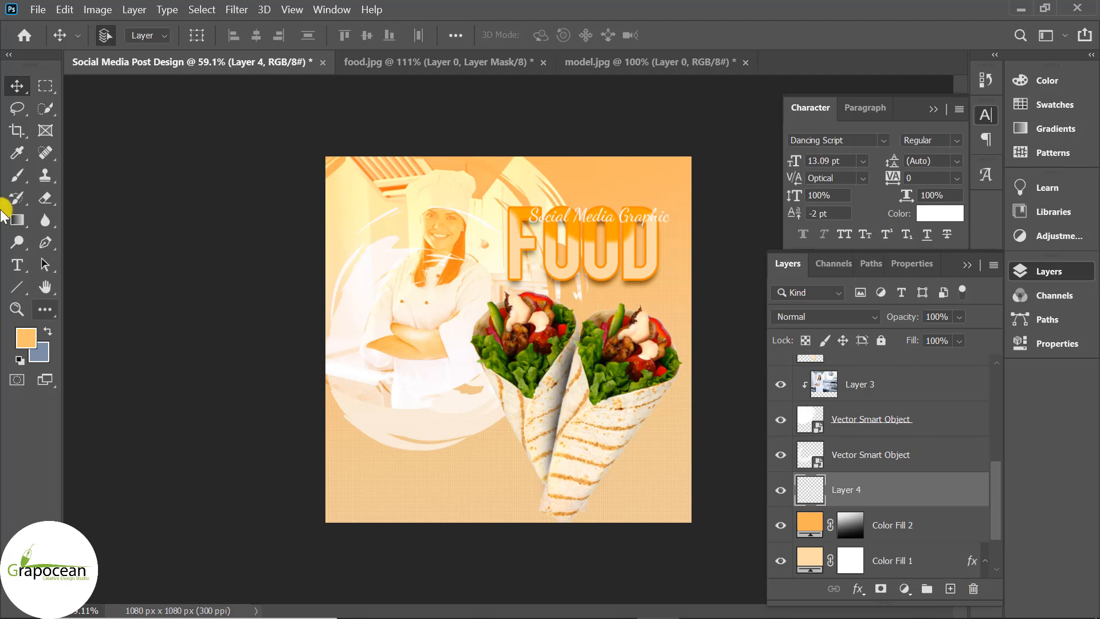
Paint a soft black shadow behind the wraps on the new layer with a 1000 px brush at 7% opacity
left_click(15, 177)
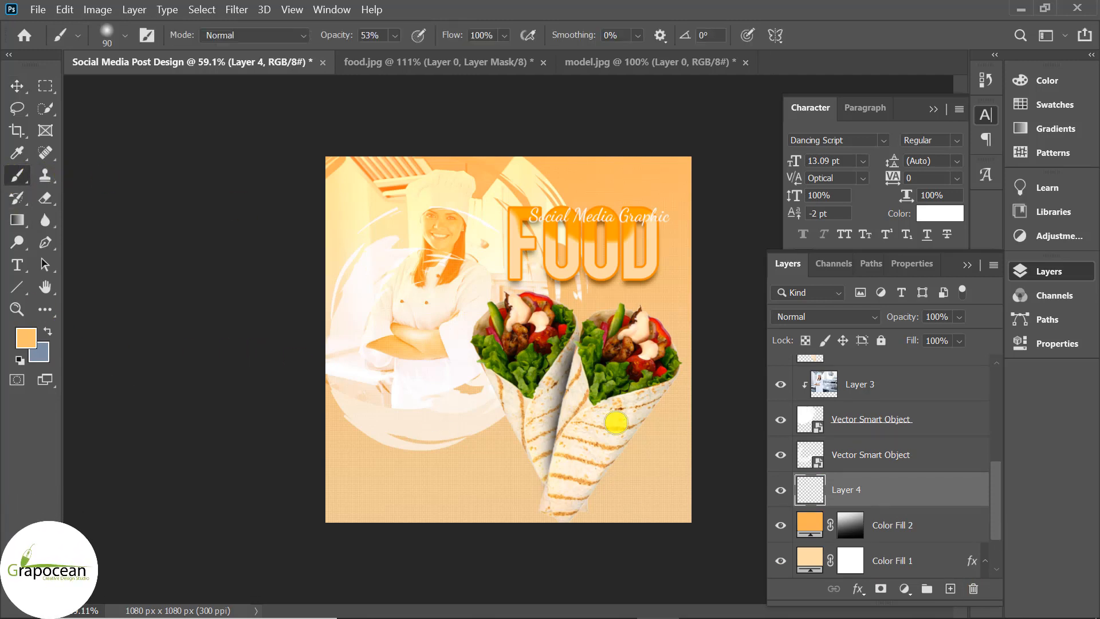
key("bracketright")
key("bracketright")
key("bracketright")
key("bracketright")
key("bracketright")
key("bracketright")
key("bracketright")
key("bracketright")
key("bracketright")
key("bracketright")
key("bracketright")
key("bracketright")
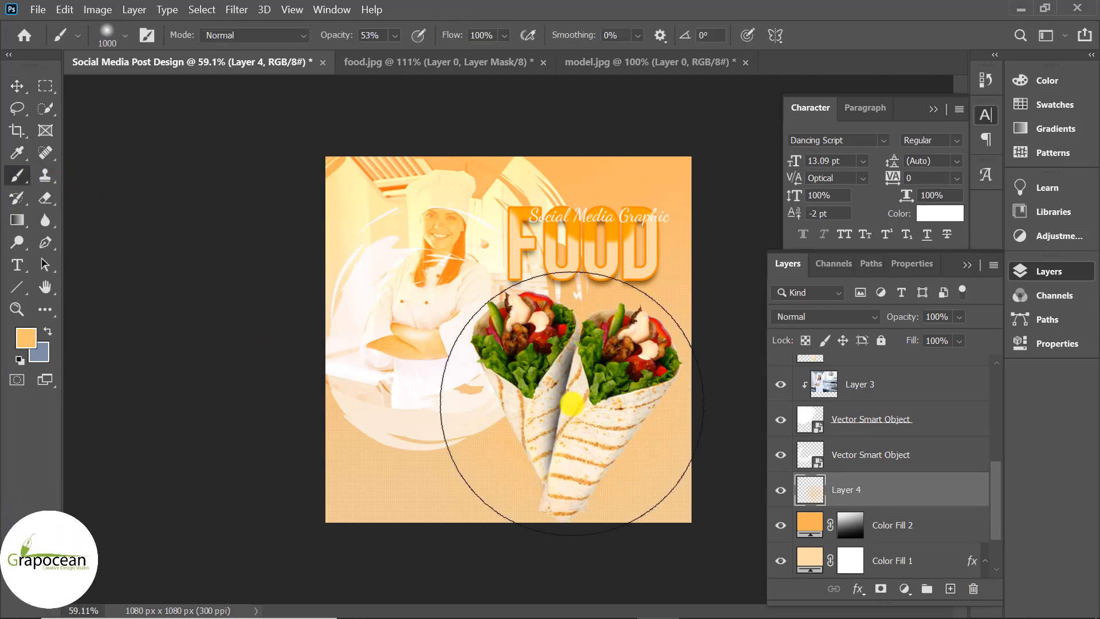
left_click(26, 341)
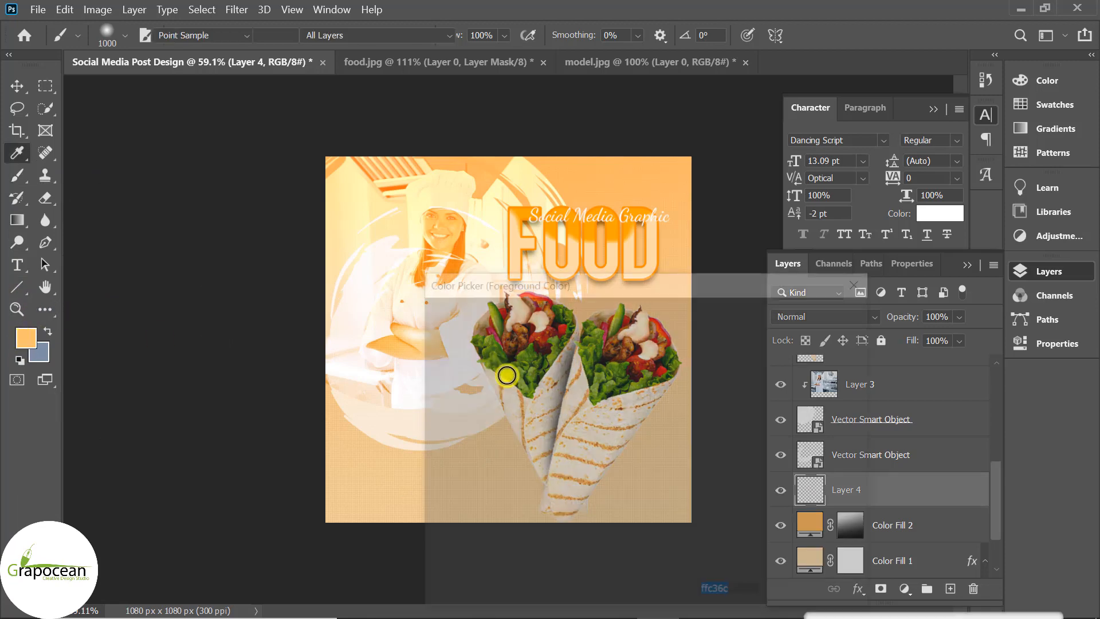
left_click(816, 312)
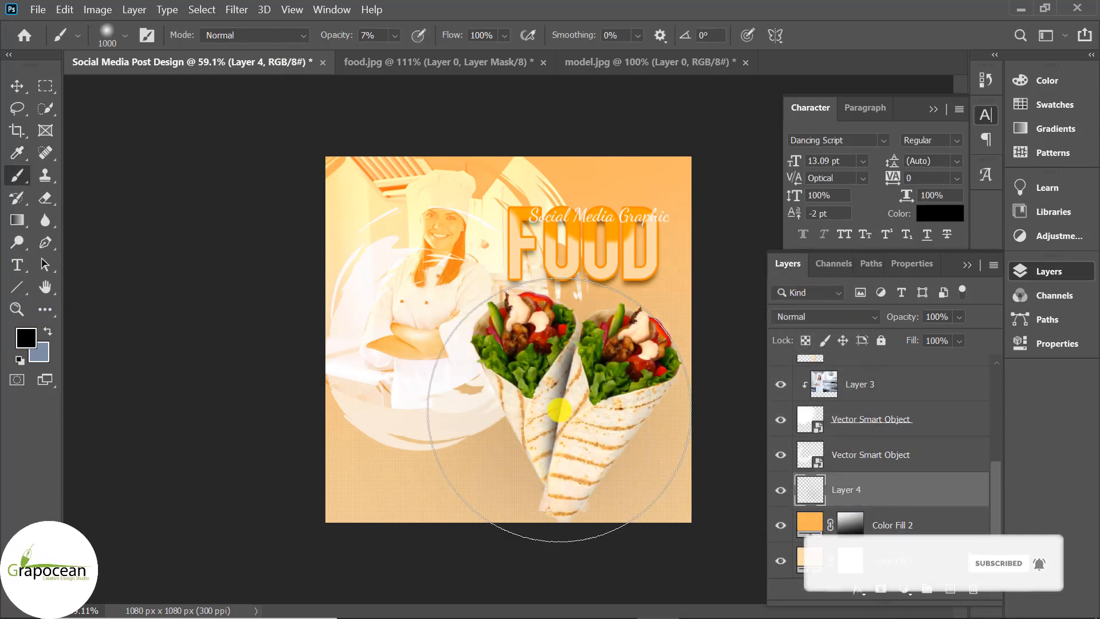
left_click(559, 410)
left_click(559, 410)
left_click(559, 409)
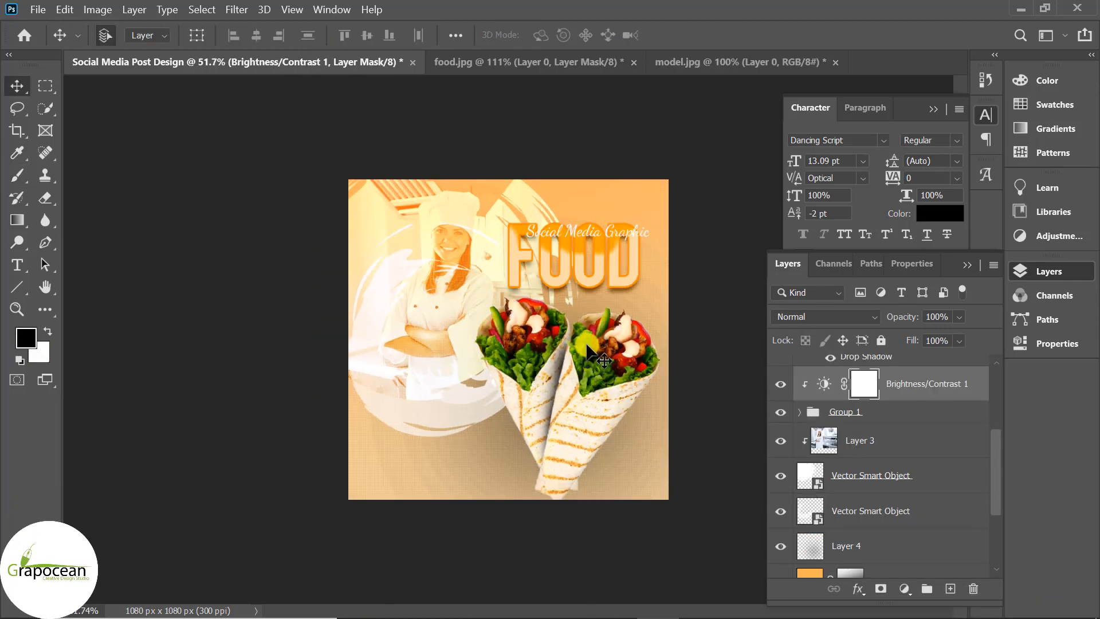
left_click_drag(589, 231, 272, 520)
key("t")
scroll(436, 500, "up", 2)
type("W")
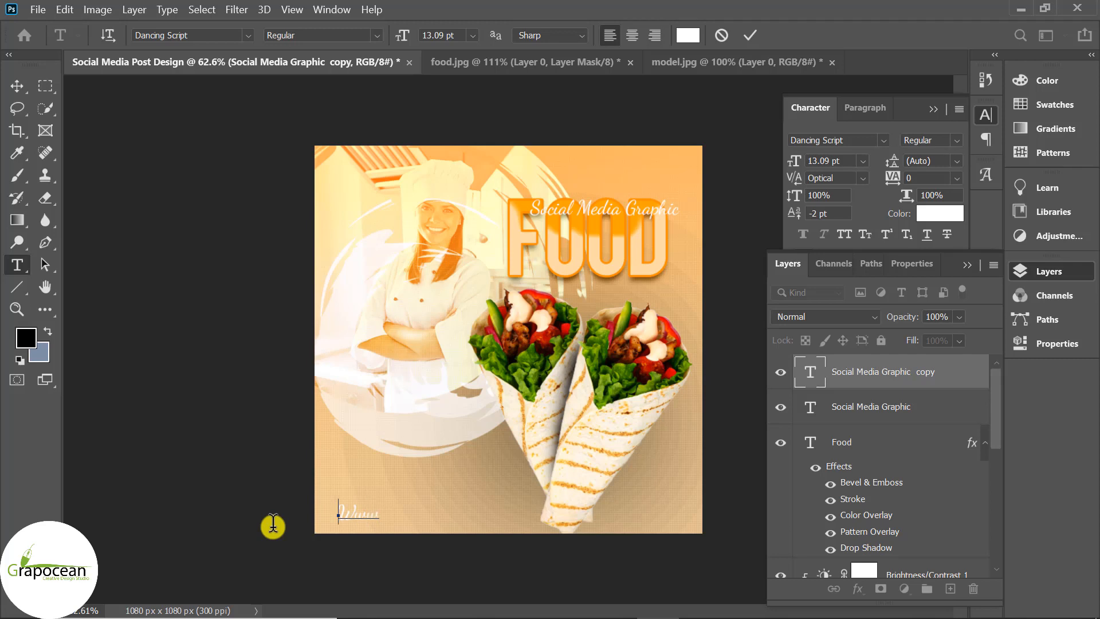
type("ww.grapocean.com")
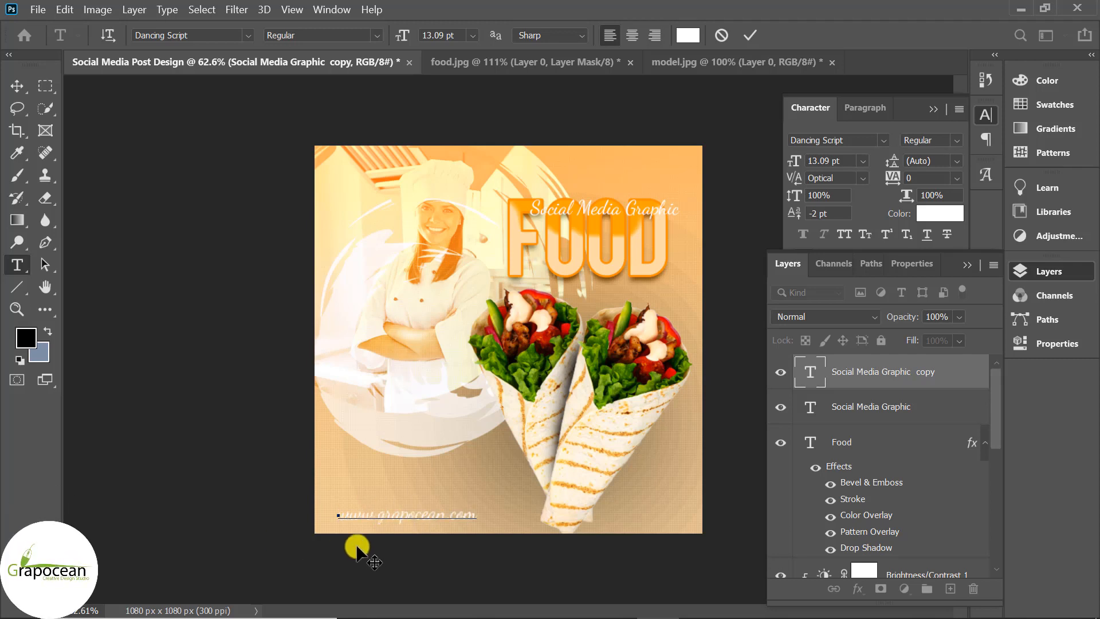
left_click_drag(479, 514, 147, 508)
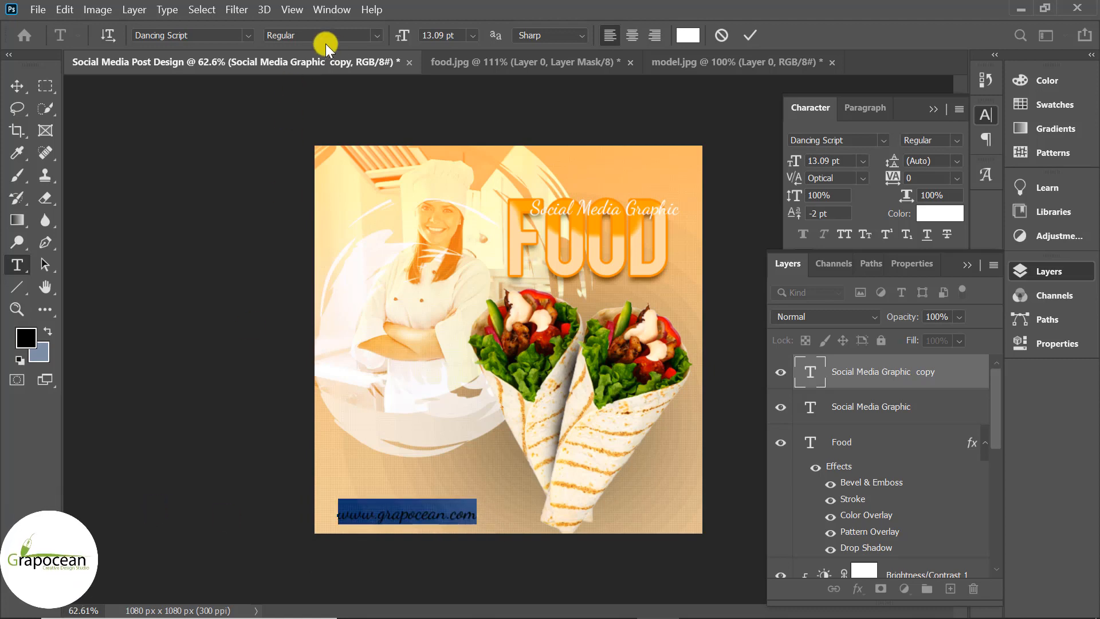
left_click(247, 35)
left_click(234, 87)
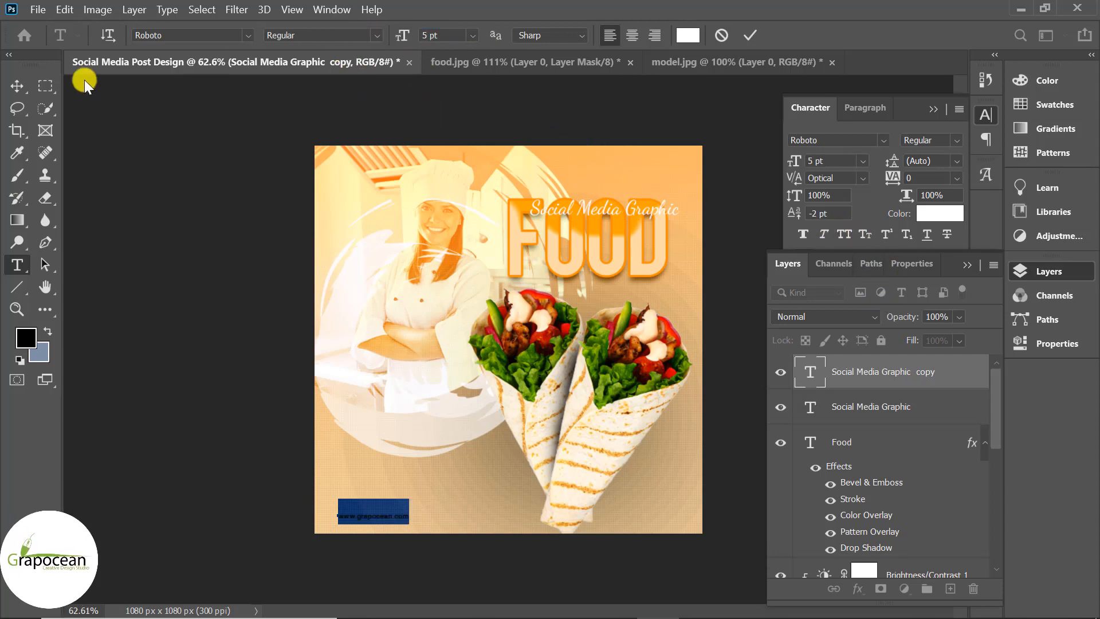
left_click(17, 86)
scroll(383, 549, "up", 5)
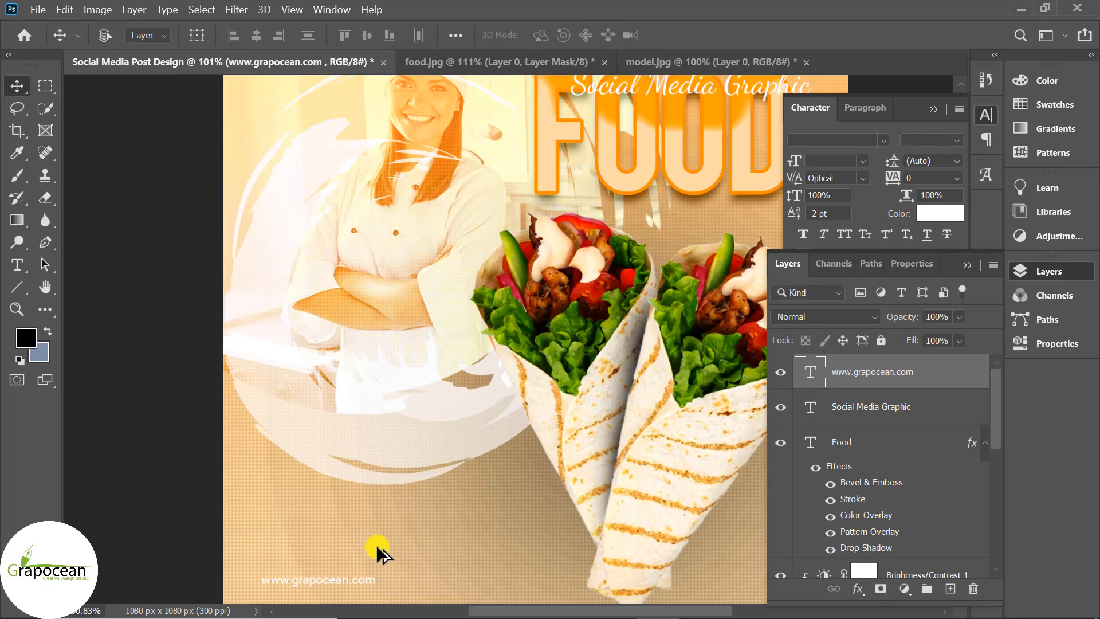
scroll(363, 562, "down", 2)
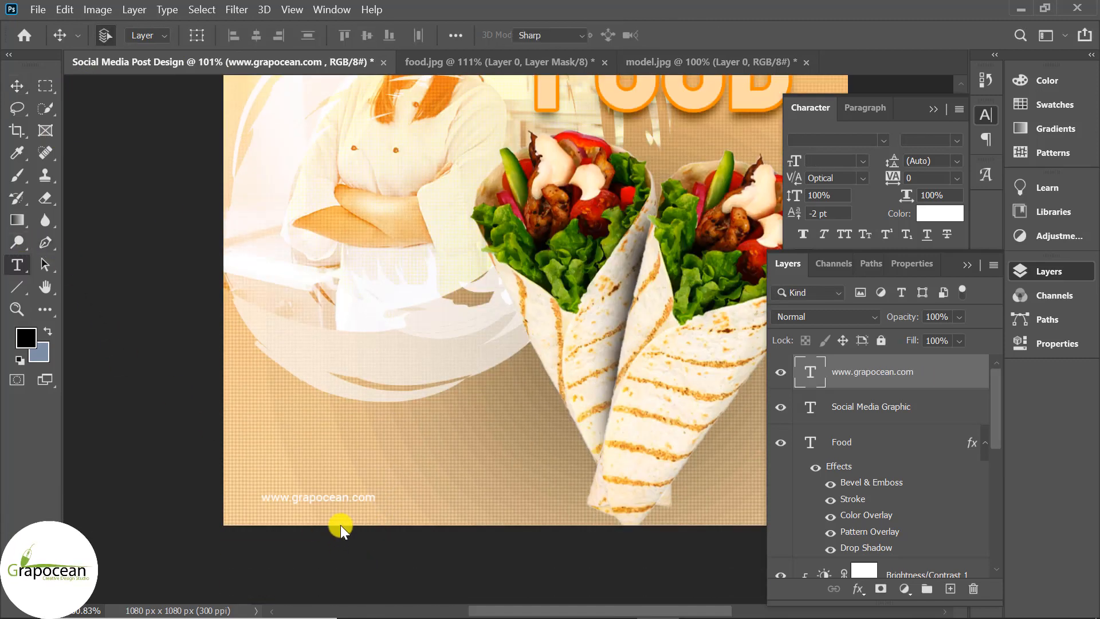
left_click_drag(368, 498, 226, 496)
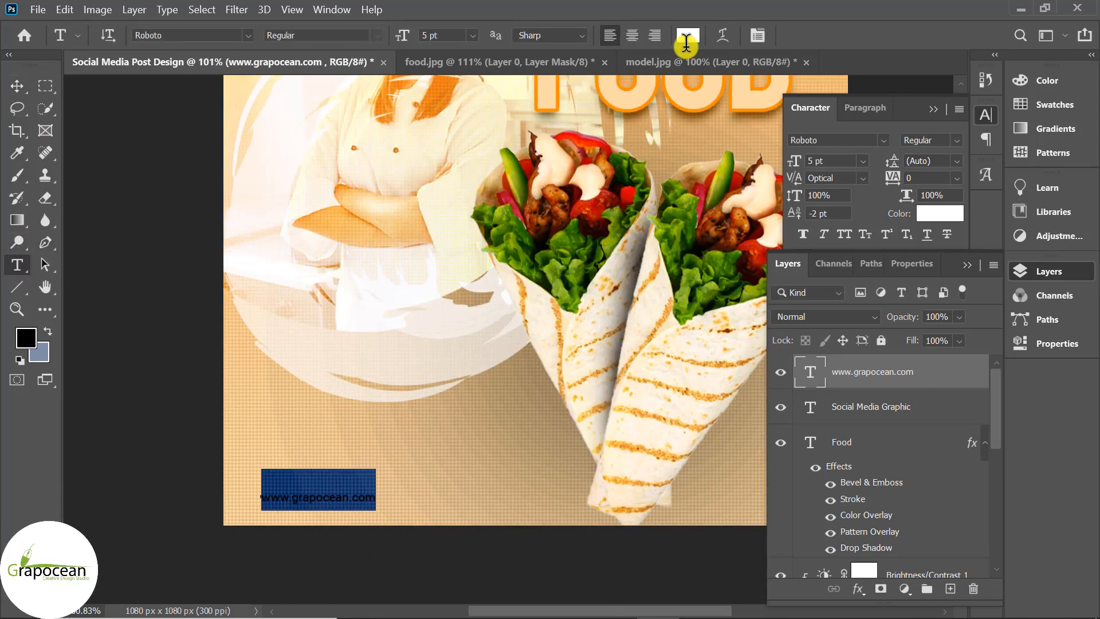
left_click(687, 37)
left_click(27, 338)
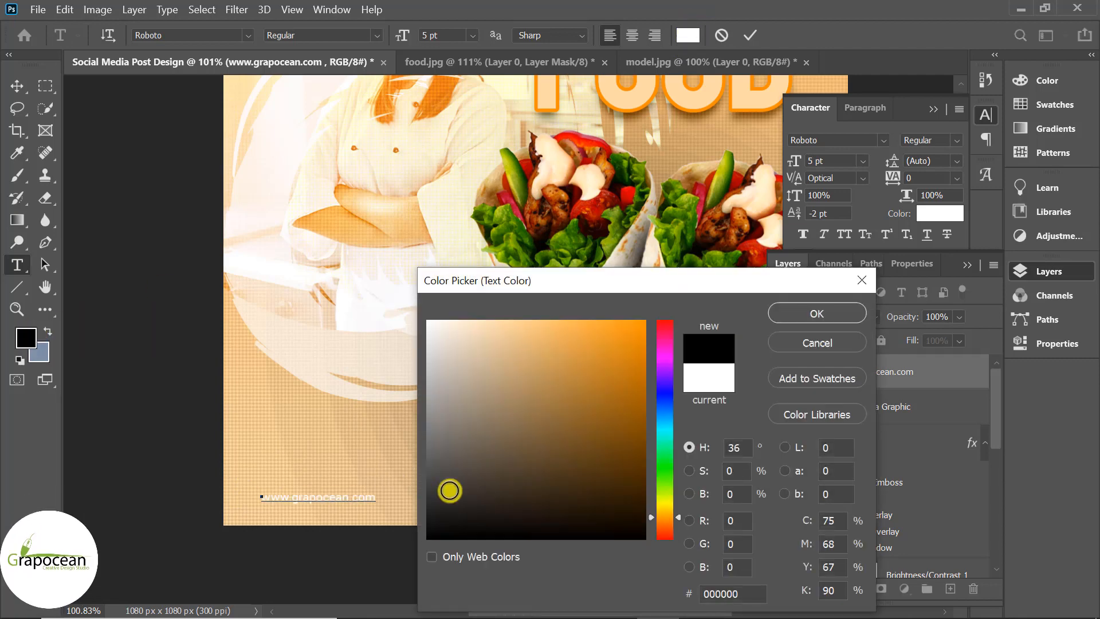
left_click(318, 505)
left_click(384, 469)
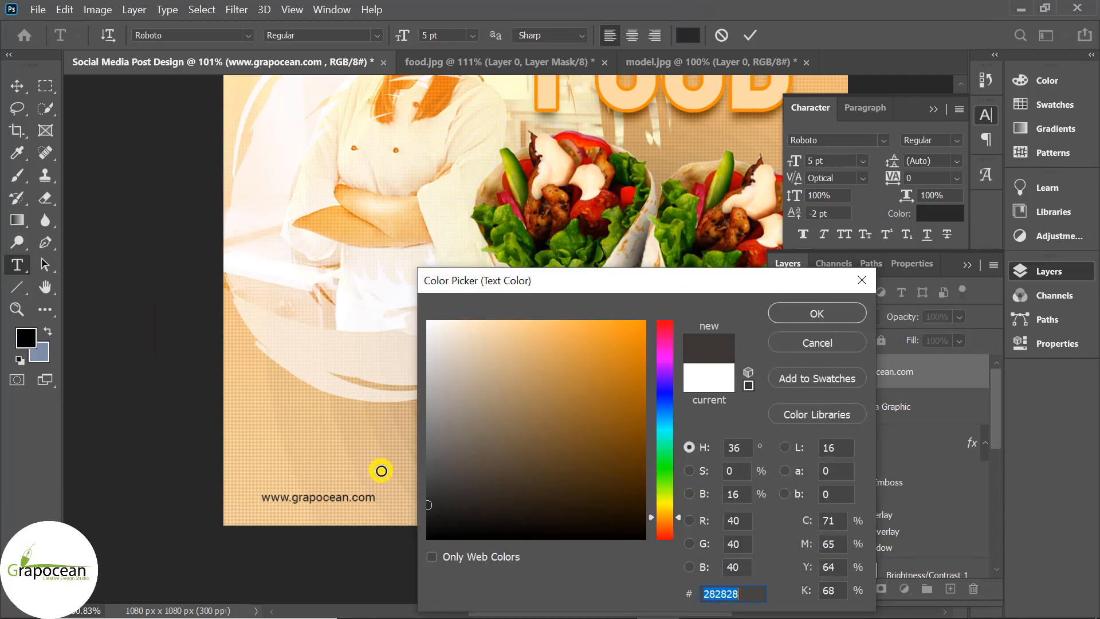
left_click(384, 471)
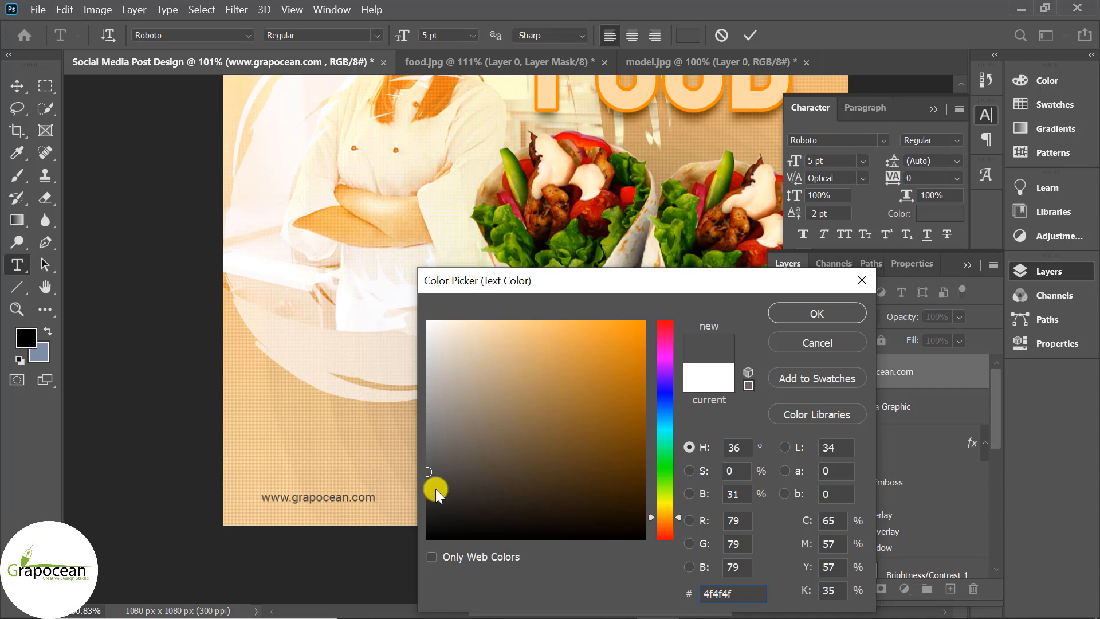
left_click(379, 499)
left_click(491, 495)
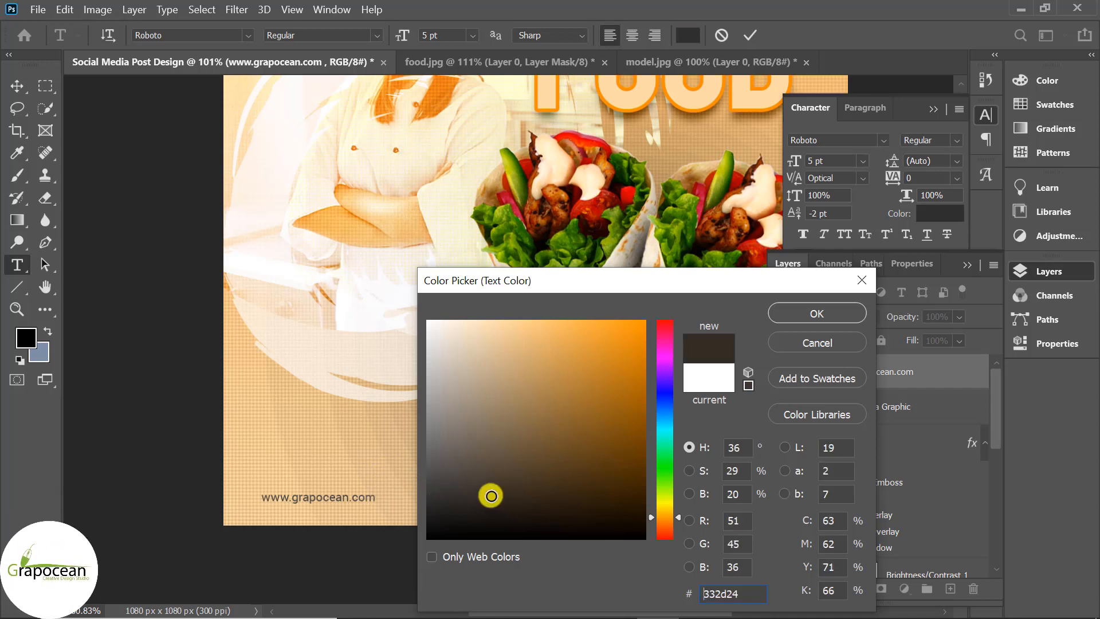
left_click(496, 482)
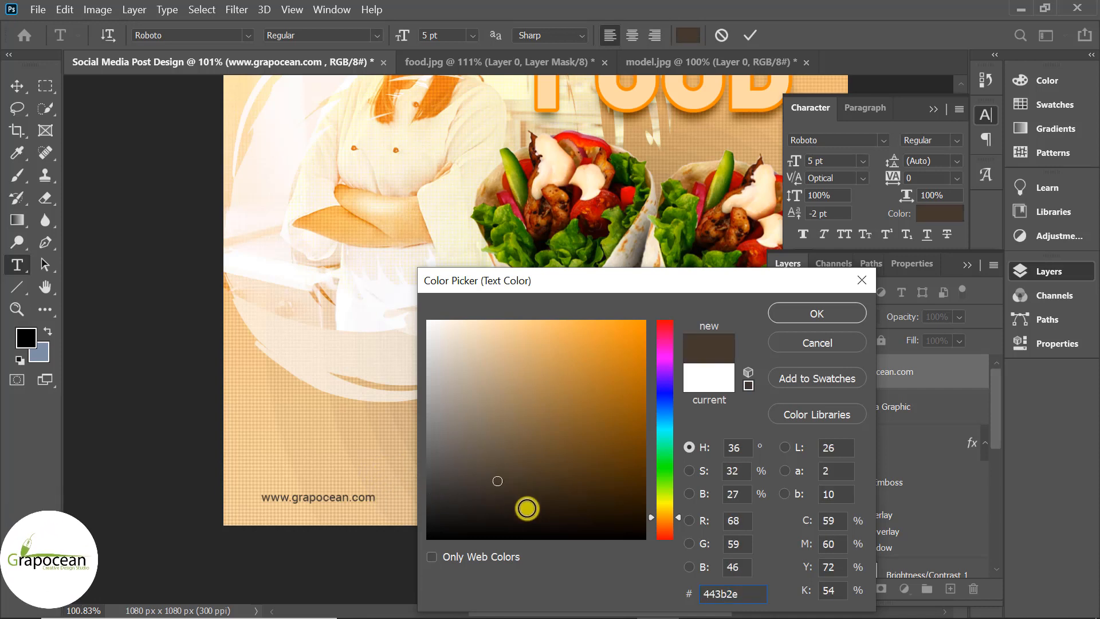
left_click(815, 315)
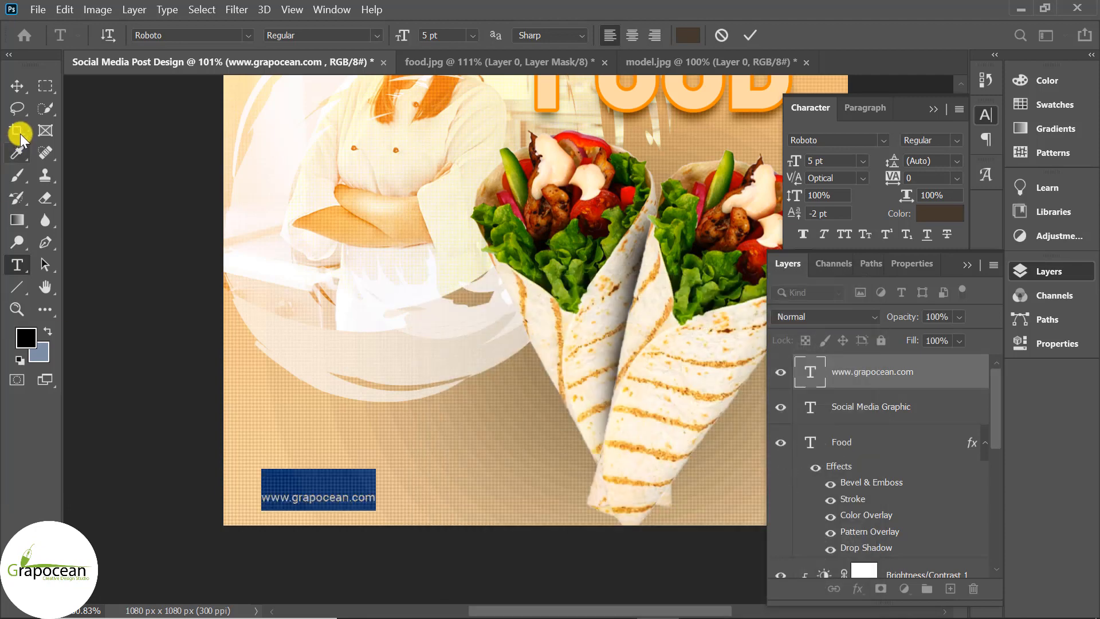
left_click(17, 87)
Activate the Pen tool for tracing the lettuce of the left wrap
scroll(541, 475, "down", 3)
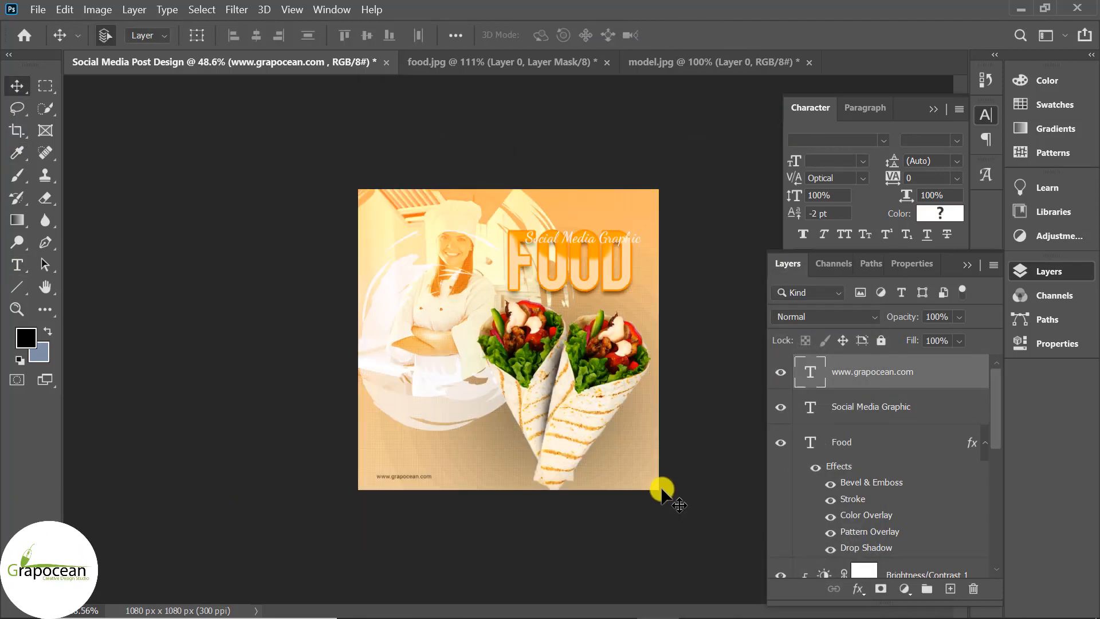
left_click(671, 487, "ctrl")
scroll(605, 362, "up", 2)
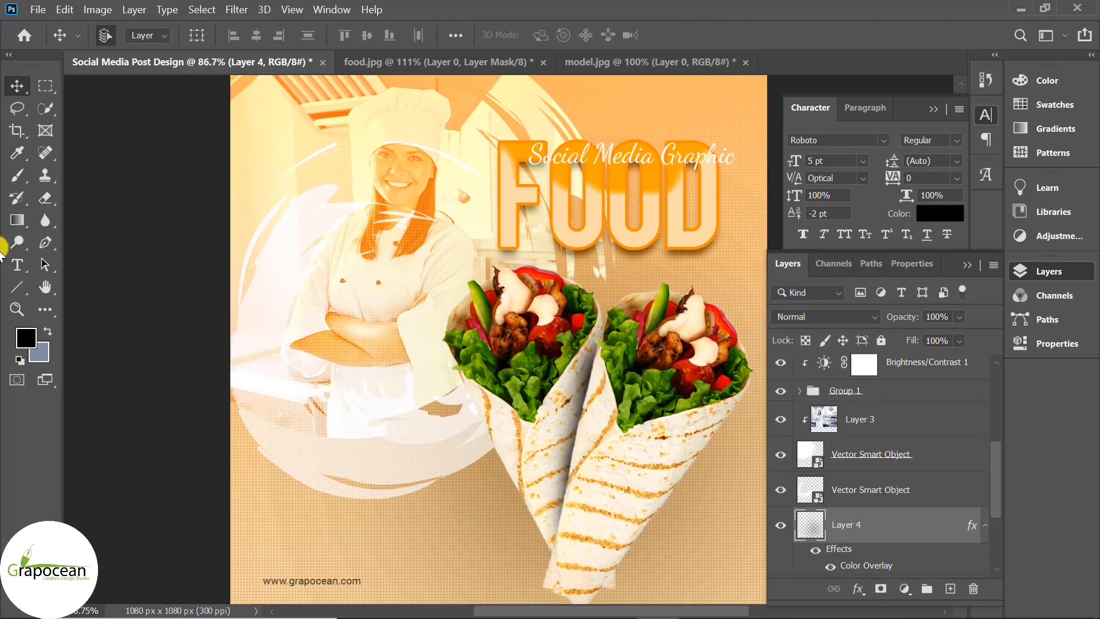
key("p")
scroll(612, 372, "up", 5)
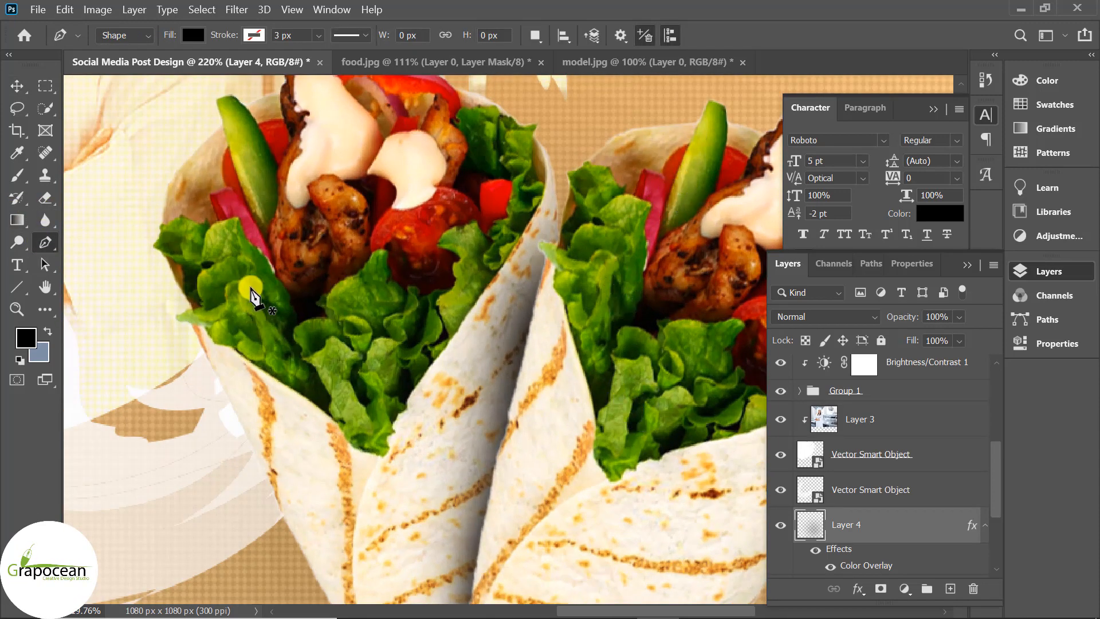
scroll(411, 186, "up", 2)
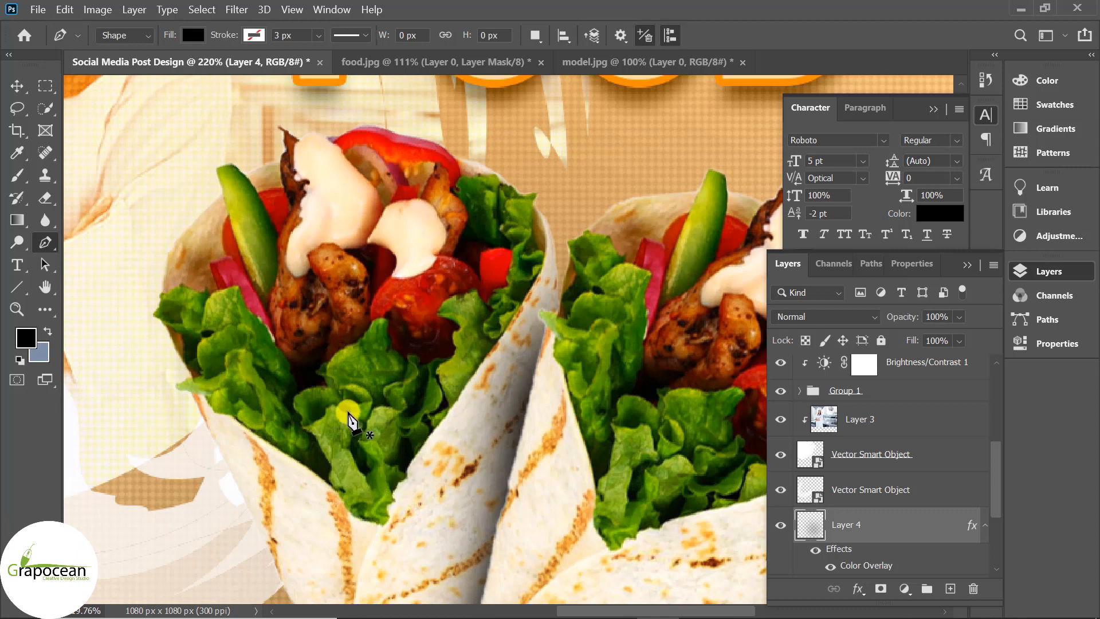
left_click(250, 358)
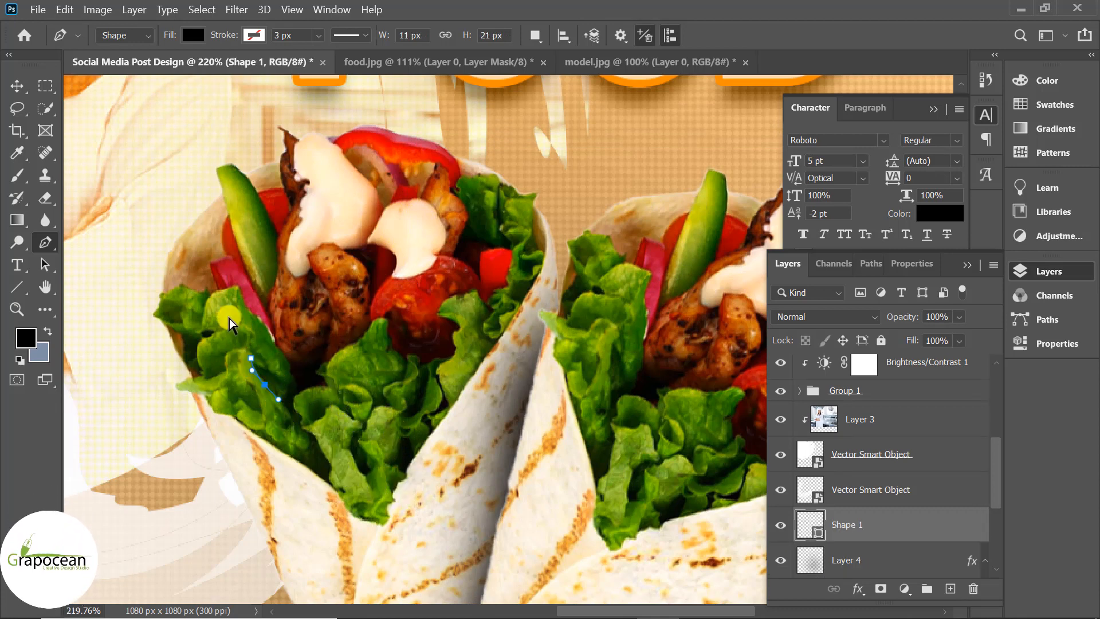
key("ctrl+z")
key("ctrl+z")
key("ctrl+z")
Trace the lower-left lettuce leaf of the left wrap with the Pen tool in Path mode and convert the path to a selection
left_click(139, 36)
left_click(115, 64)
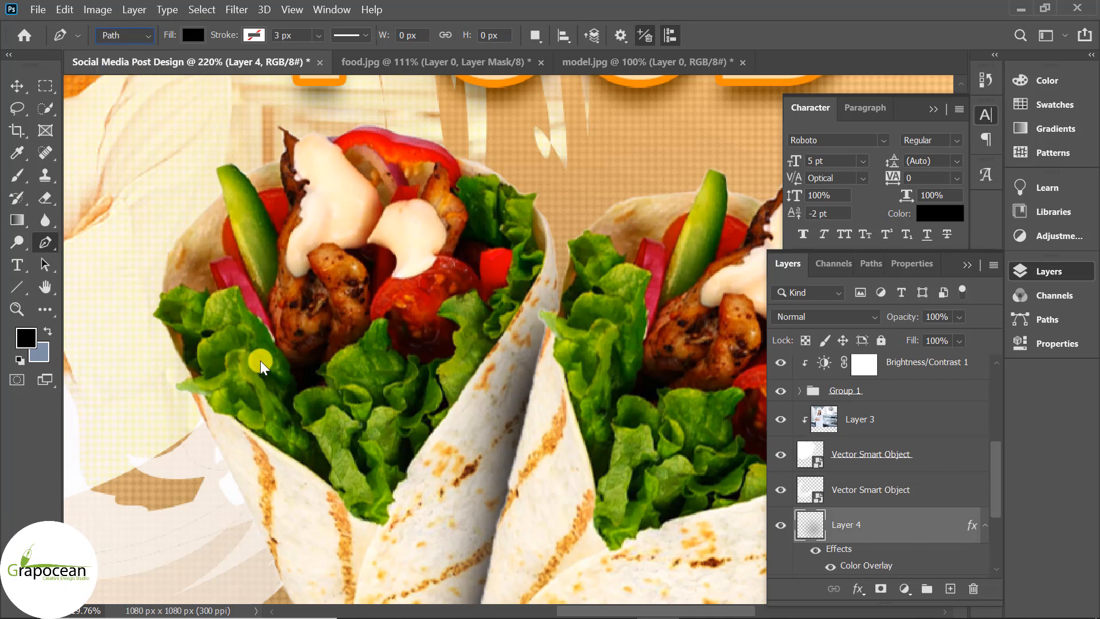
scroll(257, 361, "up", 3)
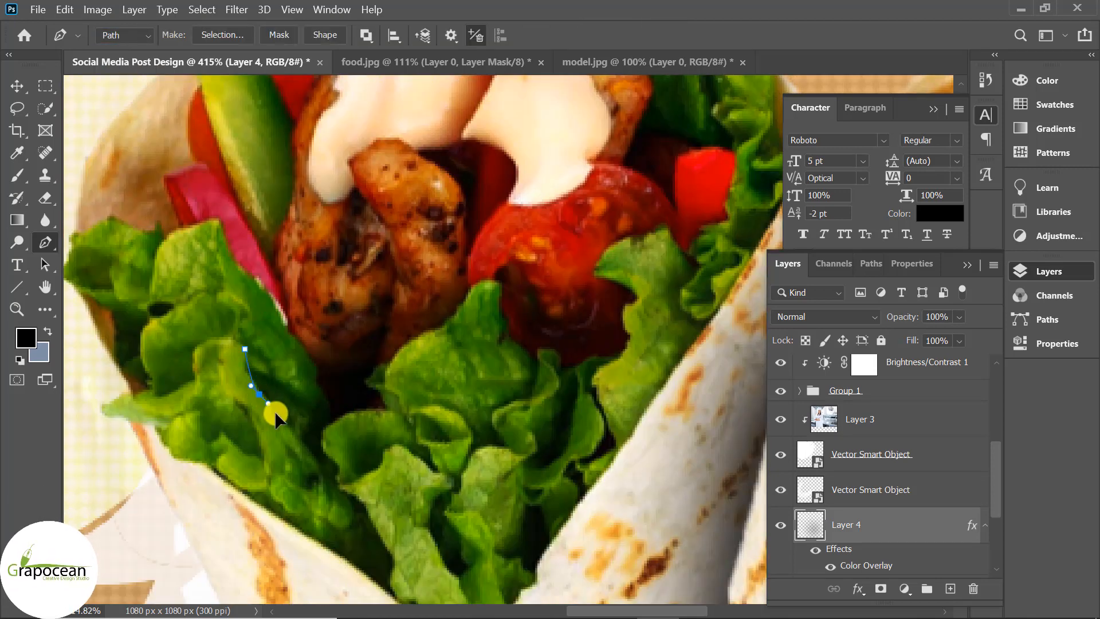
left_click(295, 439)
left_click_drag(324, 477, 332, 489)
left_click_drag(335, 537, 319, 535)
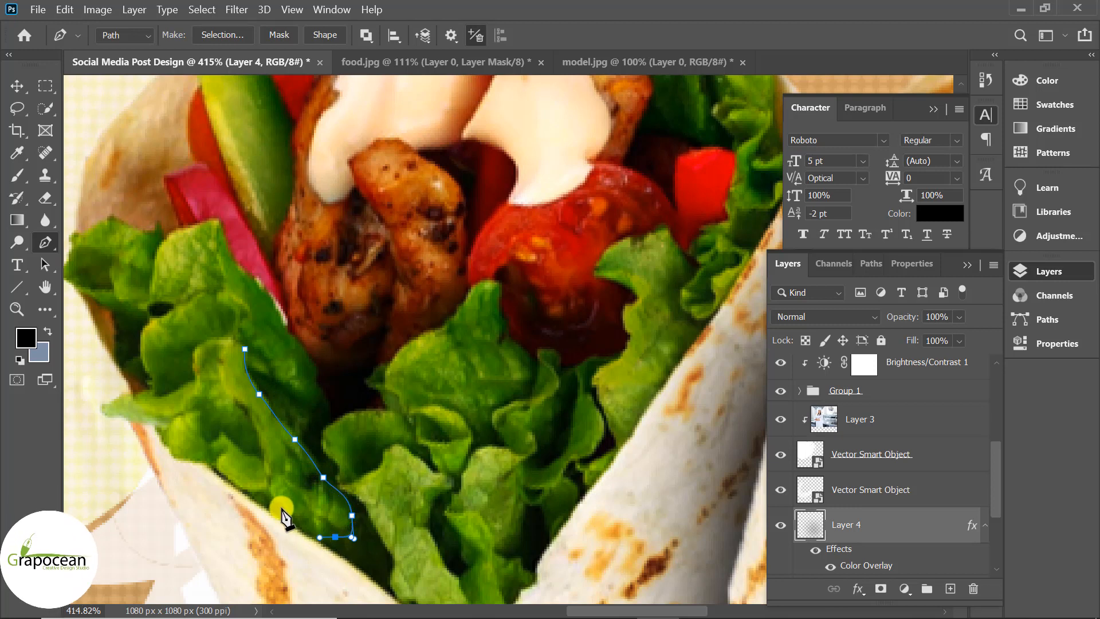
left_click_drag(273, 502, 265, 493)
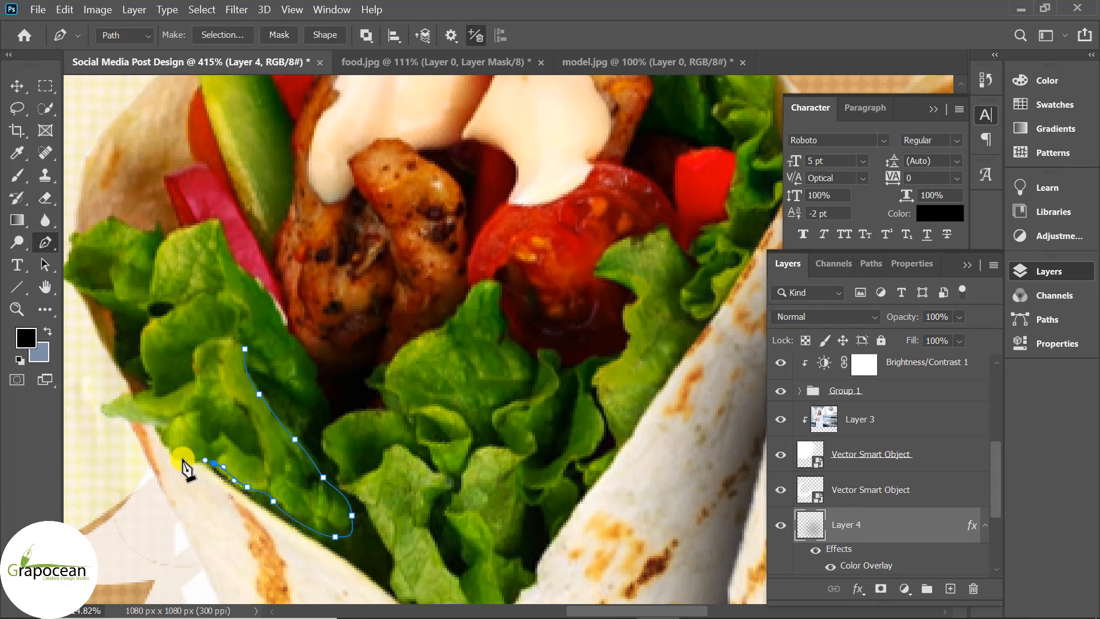
left_click_drag(181, 459, 185, 394)
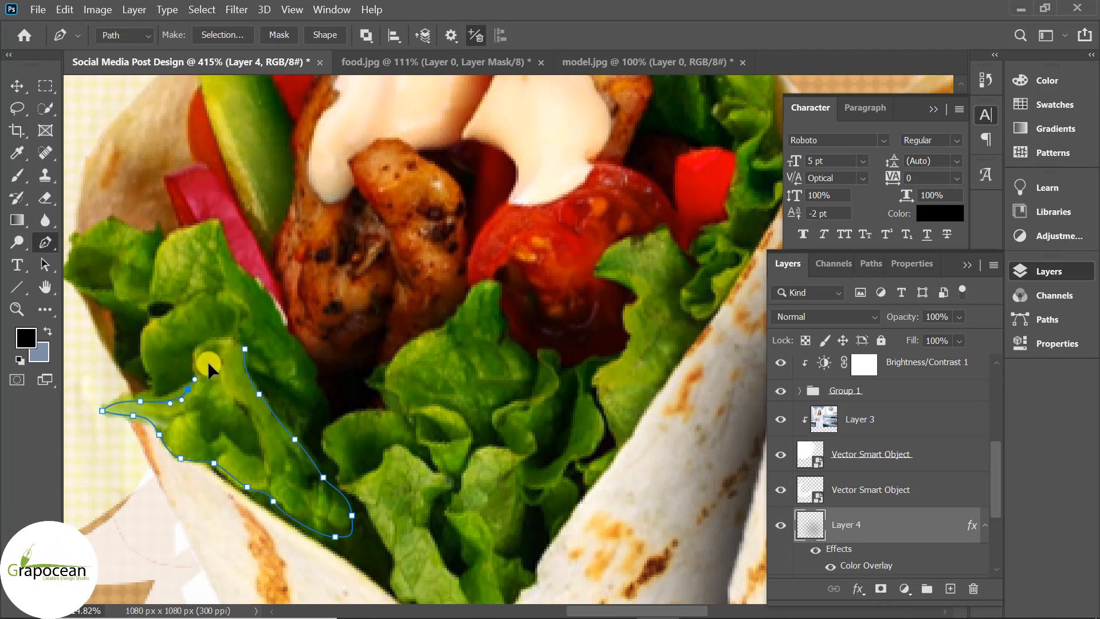
left_click_drag(249, 350, 262, 370)
key("ctrl+Return")
Copy the selected lettuce leaf from Layer 1 in Group 1 onto its own layer
scroll(822, 490, "down", 3)
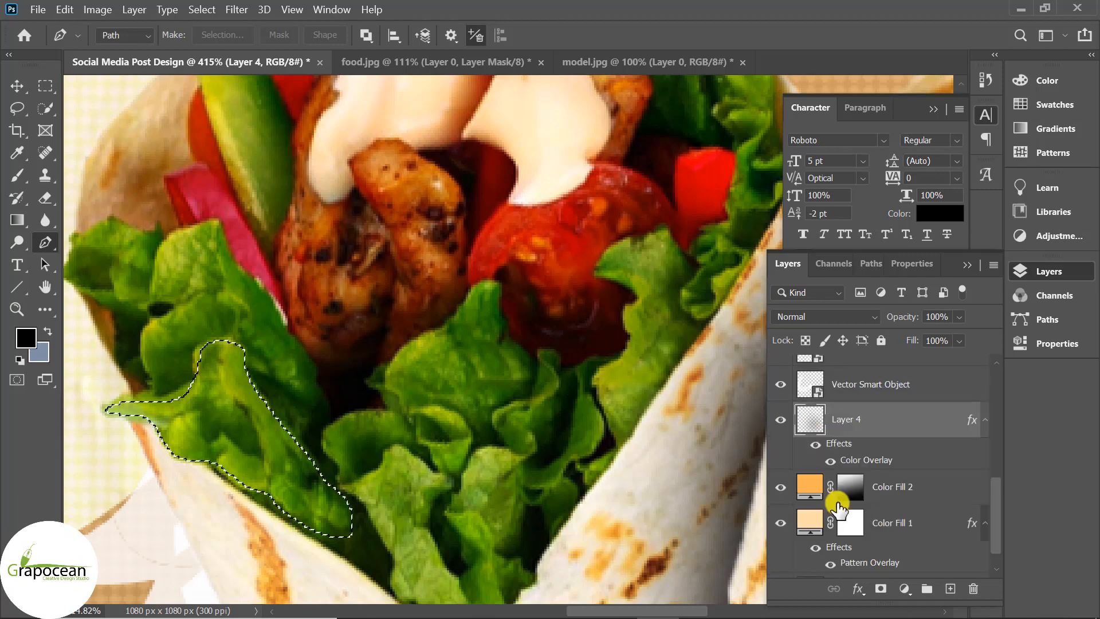
scroll(847, 496, "up", 5)
left_click(812, 461)
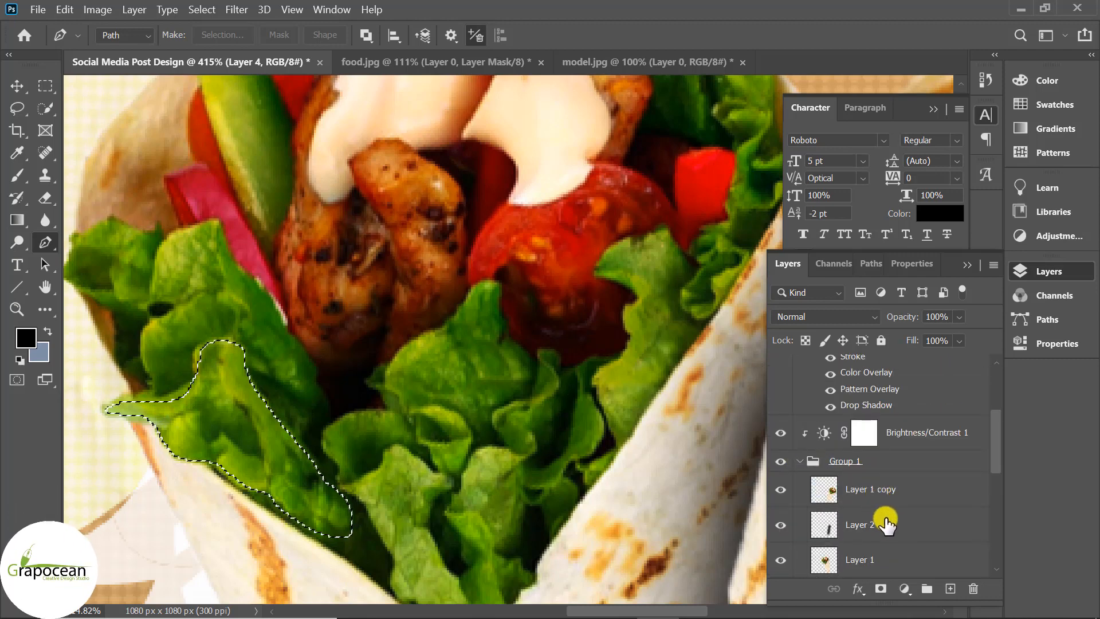
scroll(870, 529, "down", 1)
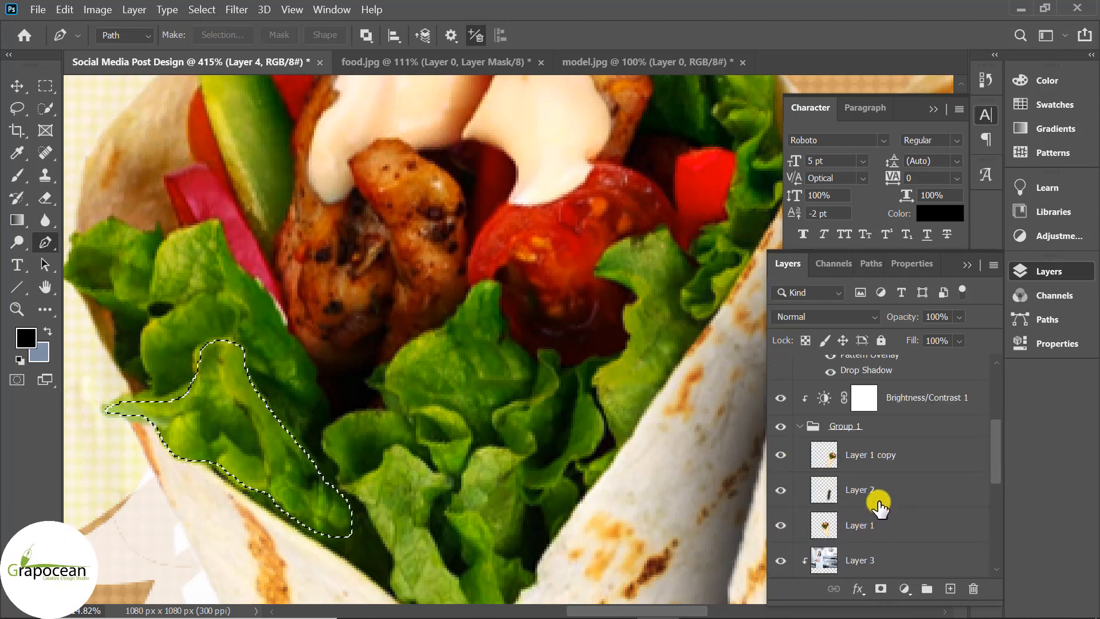
left_click(857, 533)
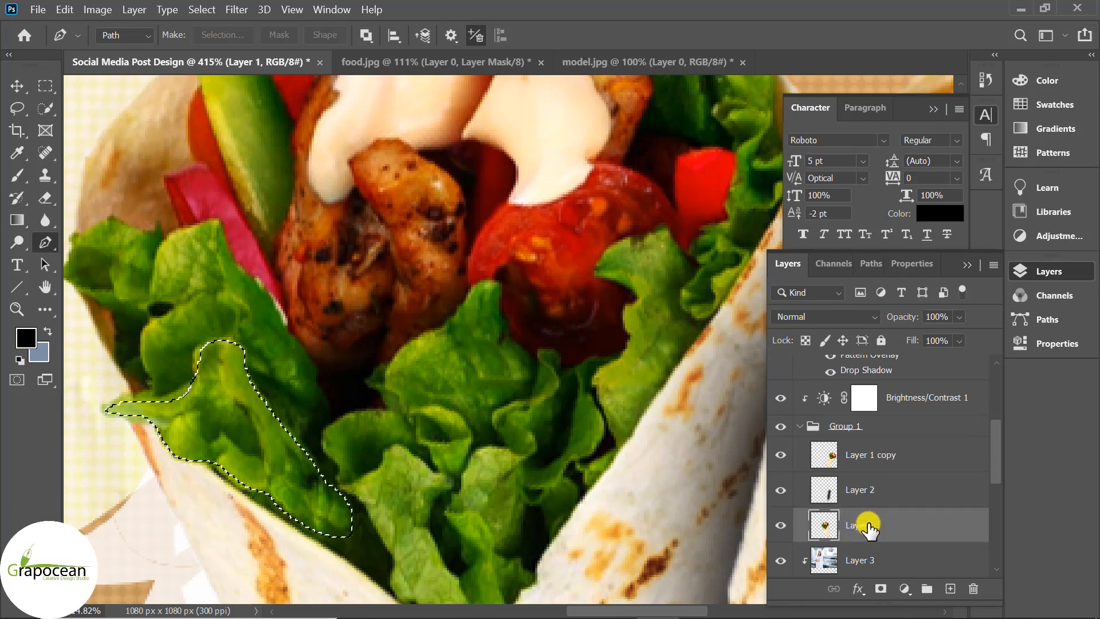
key("ctrl+j")
scroll(478, 484, "down", 6)
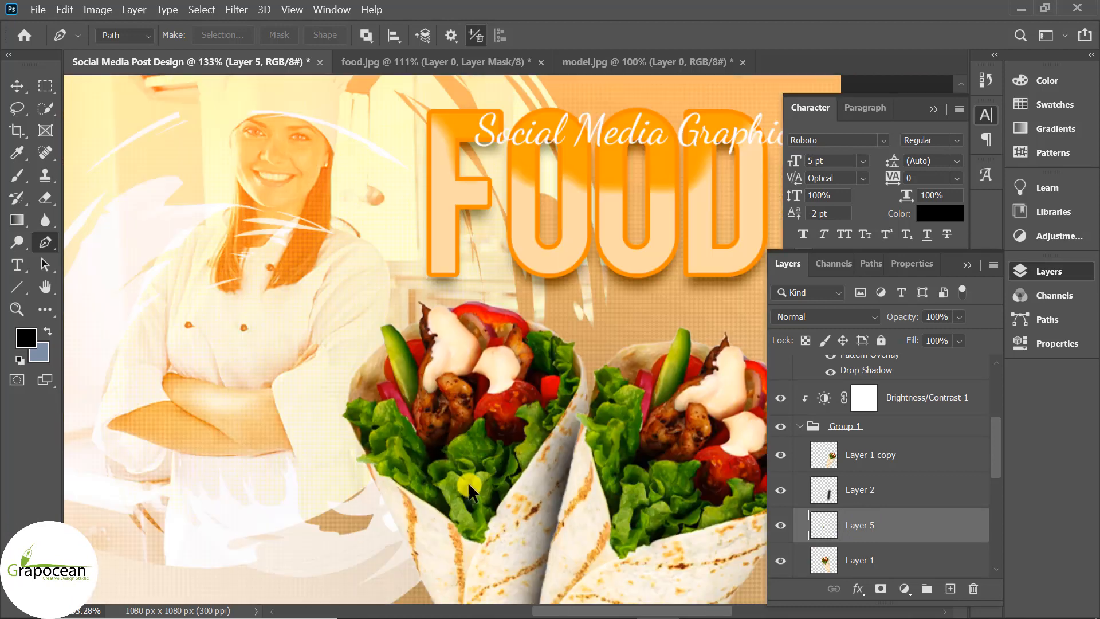
Rotate the copied lettuce leaf and place it beside the left wrap, near the chef's waist
key("v")
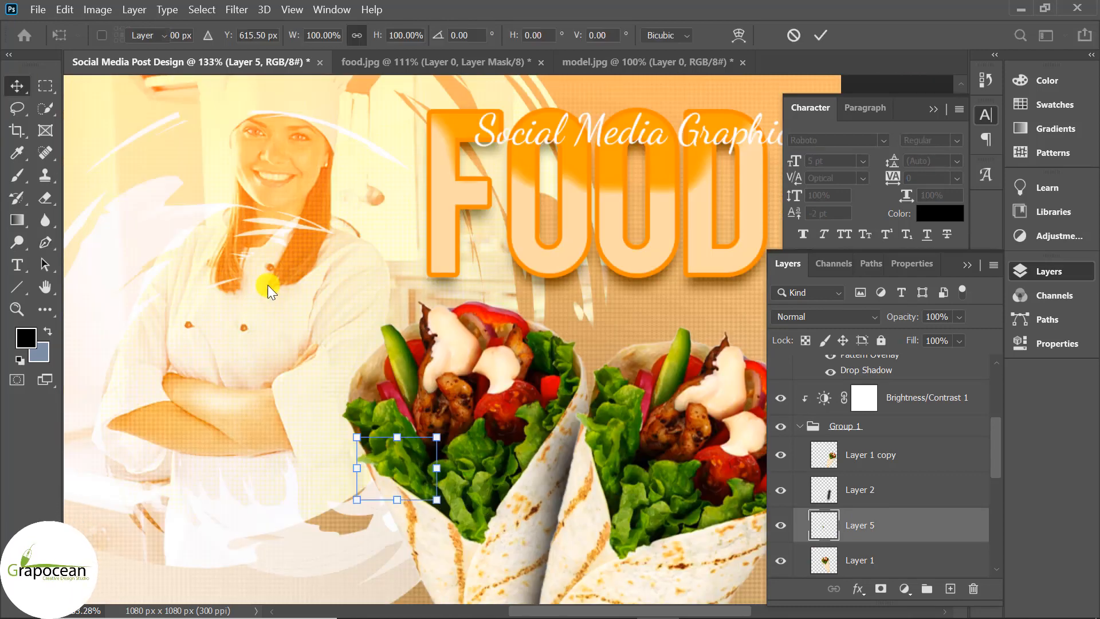
scroll(484, 503, "down", 3)
left_click_drag(503, 381, 334, 146)
left_click_drag(335, 196, 358, 450)
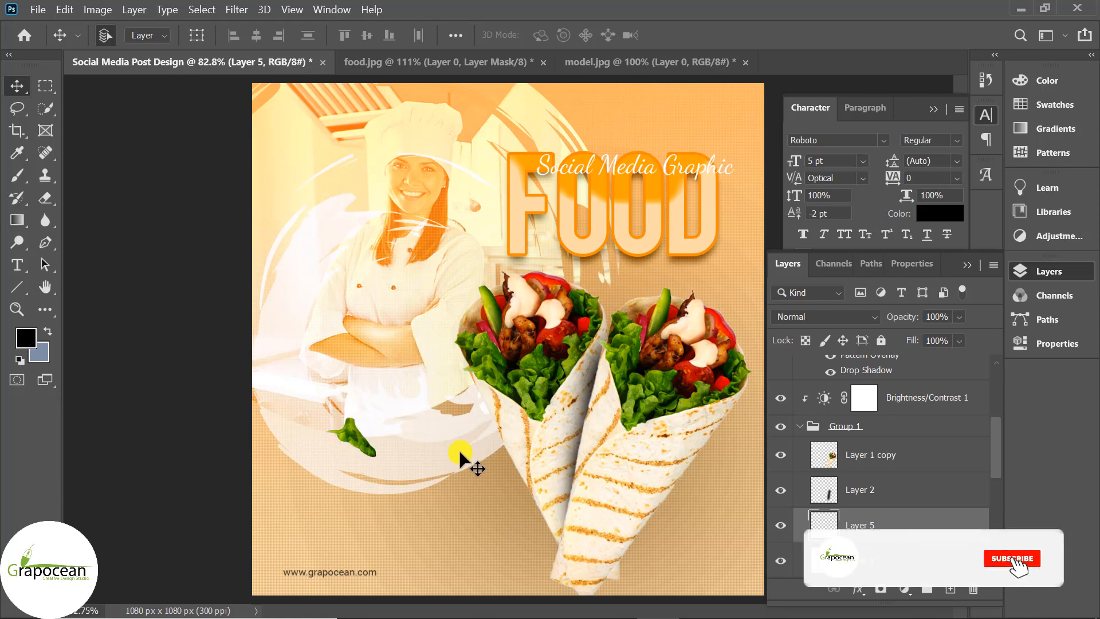
scroll(393, 485, "down", 1)
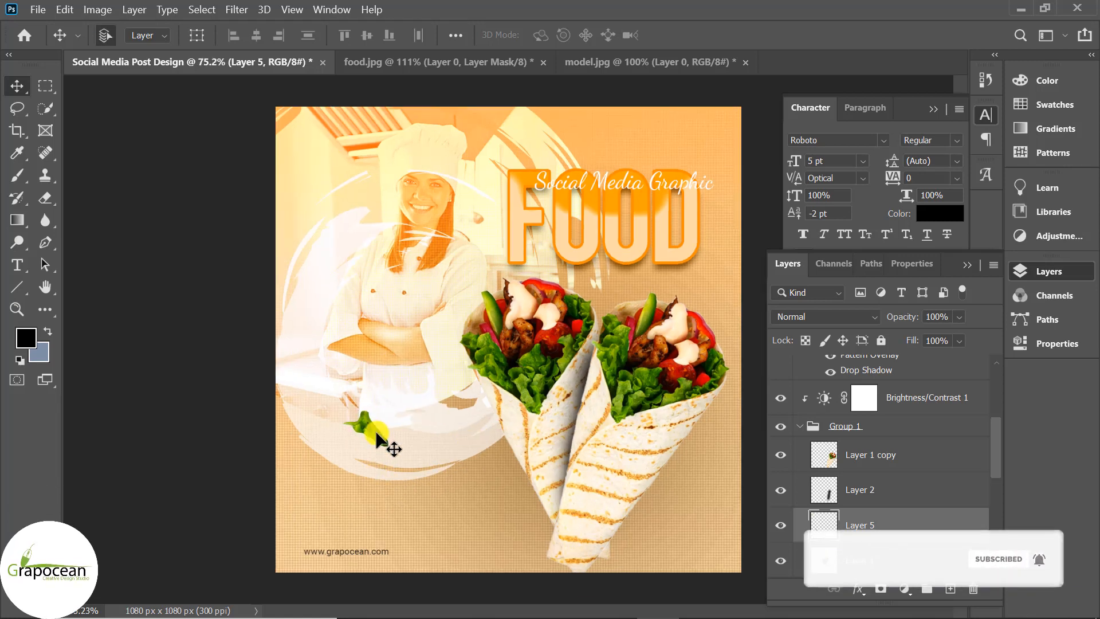
left_click_drag(374, 447, 451, 390)
Duplicate the lettuce layer Layer 5 and apply a Radial Blur with amount 10, Spin method and Good quality to the copy
left_click_drag(947, 530, 950, 587)
left_click(240, 15)
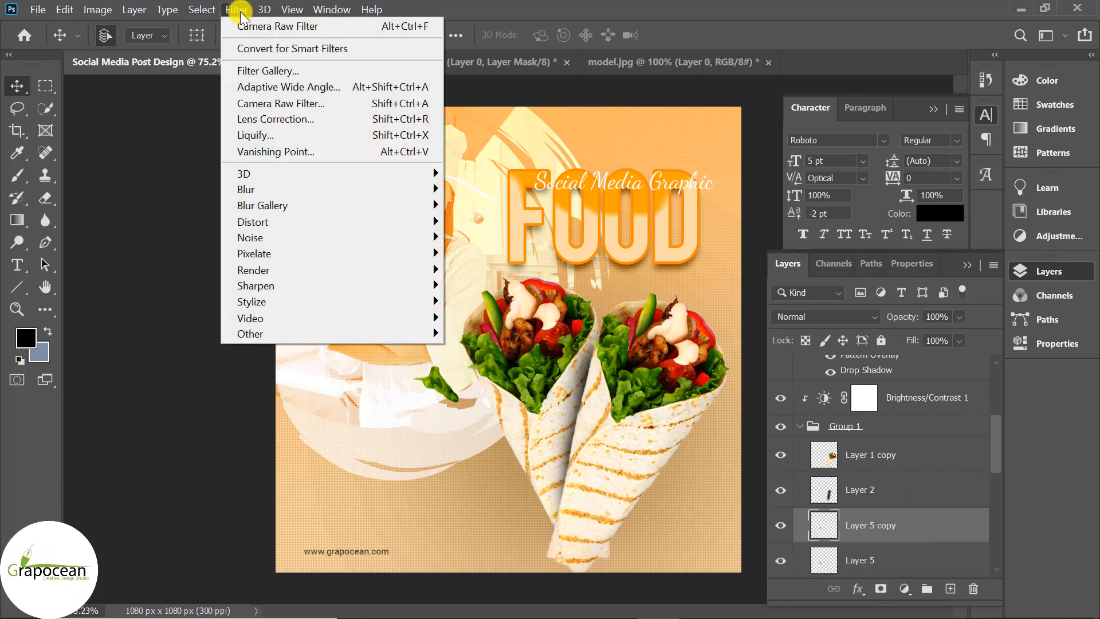
mouse_move(198, 12)
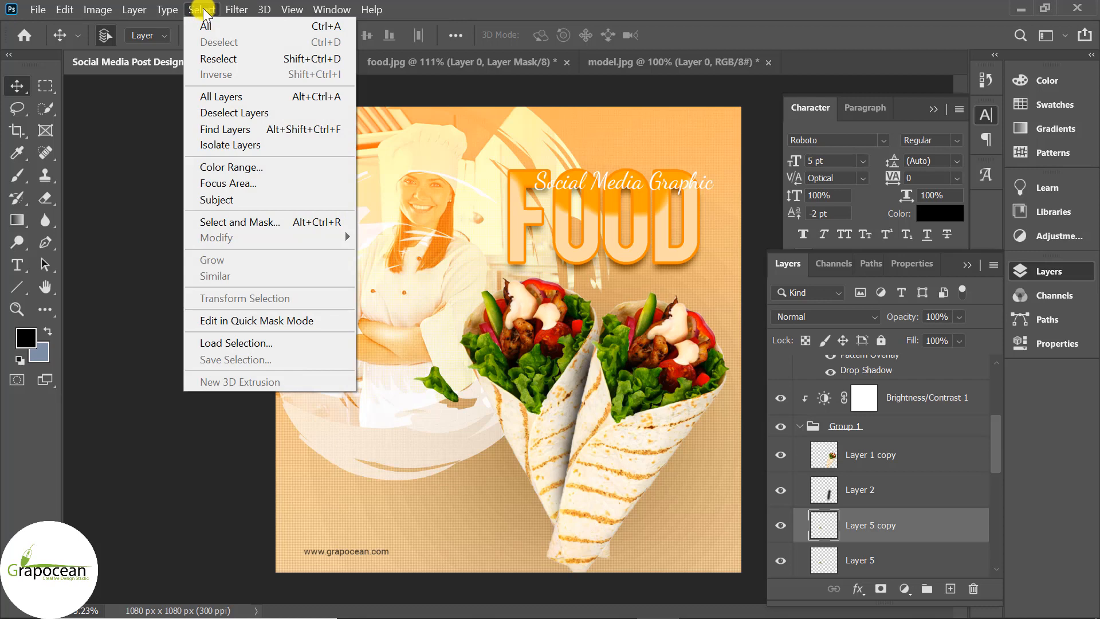
left_click(235, 10)
left_click(235, 9)
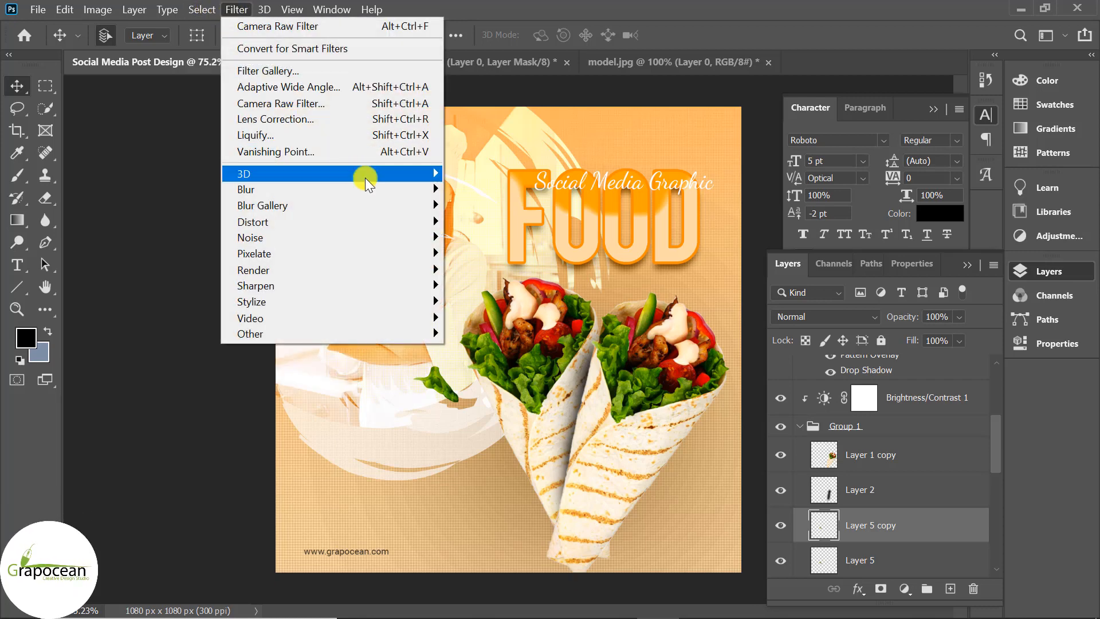
mouse_move(381, 189)
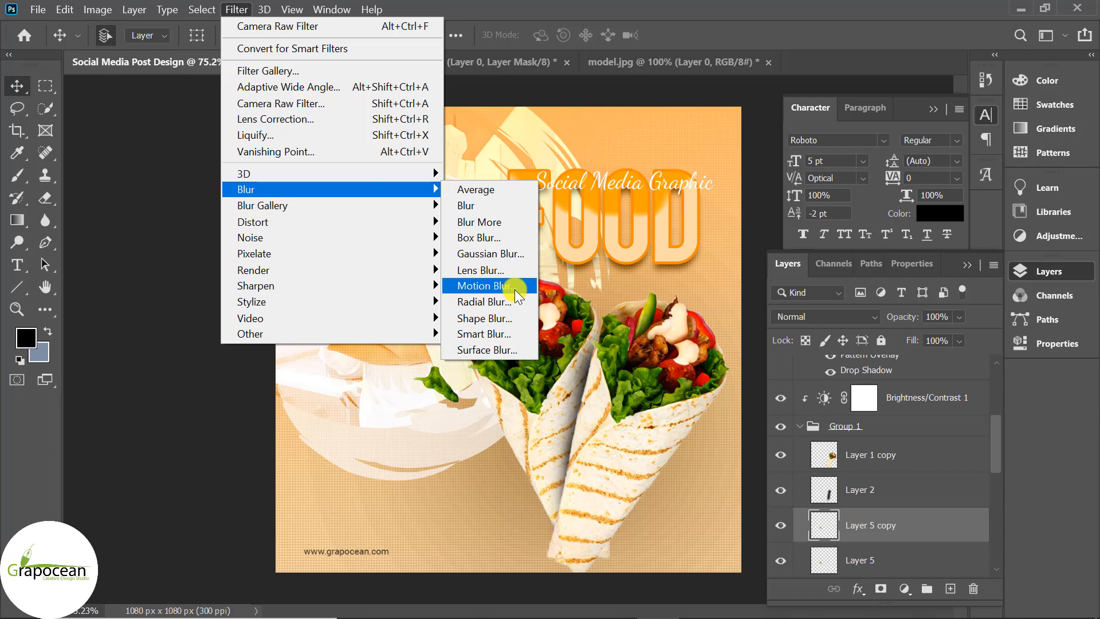
left_click(511, 298)
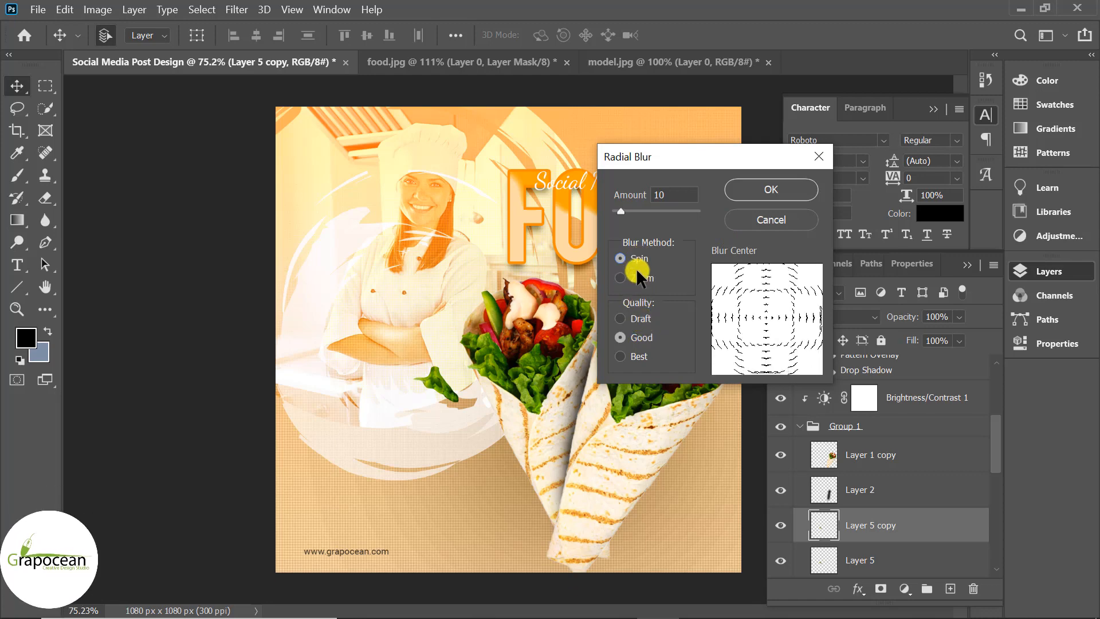
left_click(768, 195)
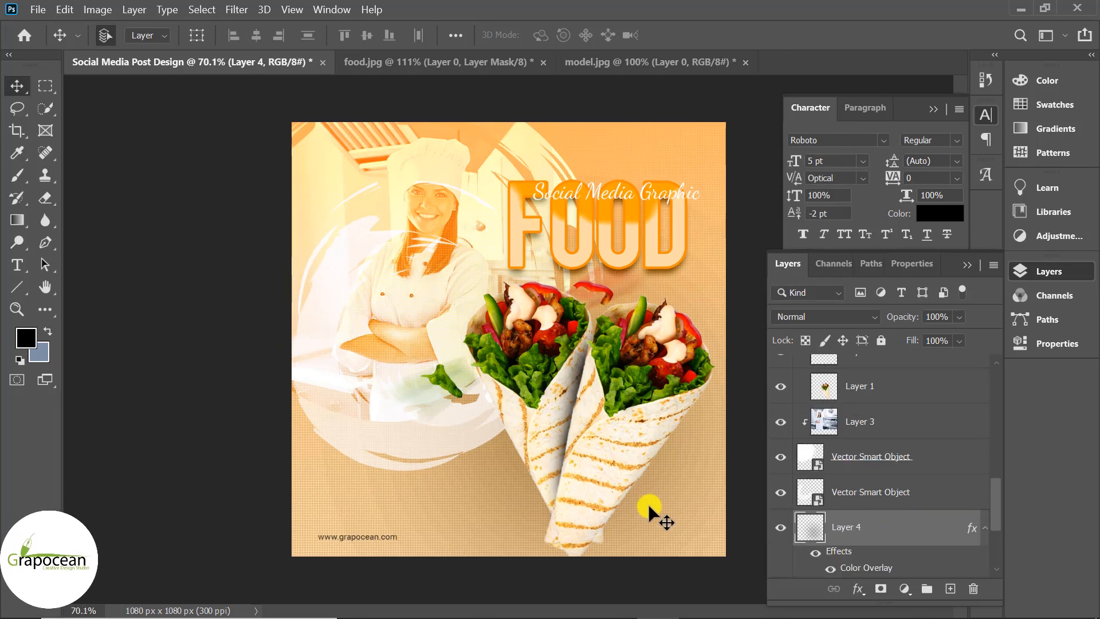
Add a black drop shadow to the lower Vector Smart Object circle with Soft Light blending, 76% opacity, 17 px distance and 16 px size
left_click(424, 439)
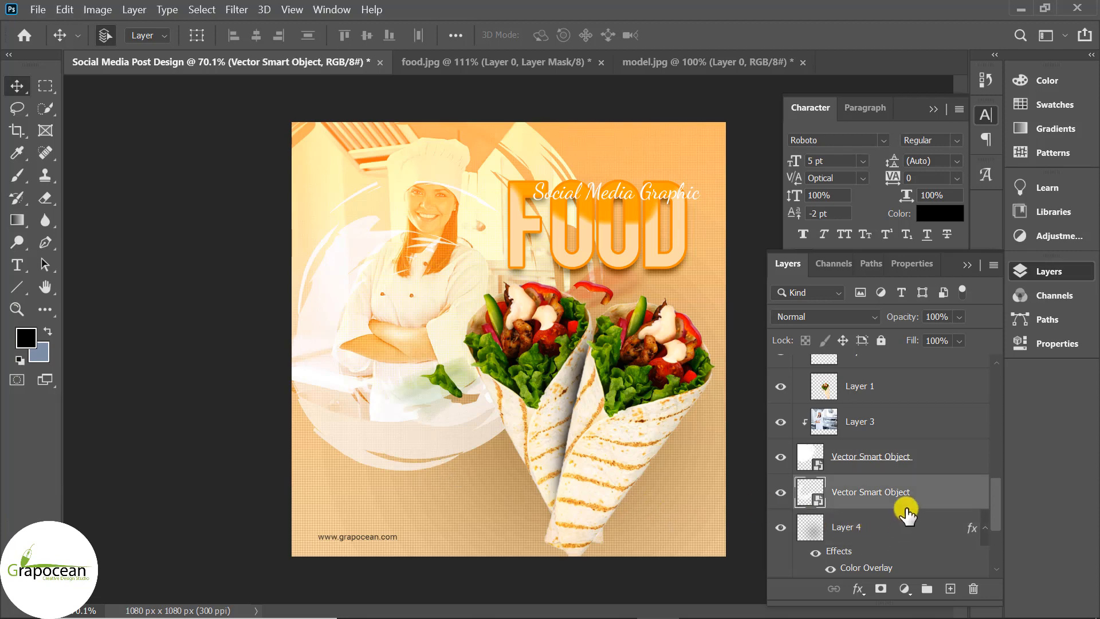
right_click(906, 490)
key("Escape")
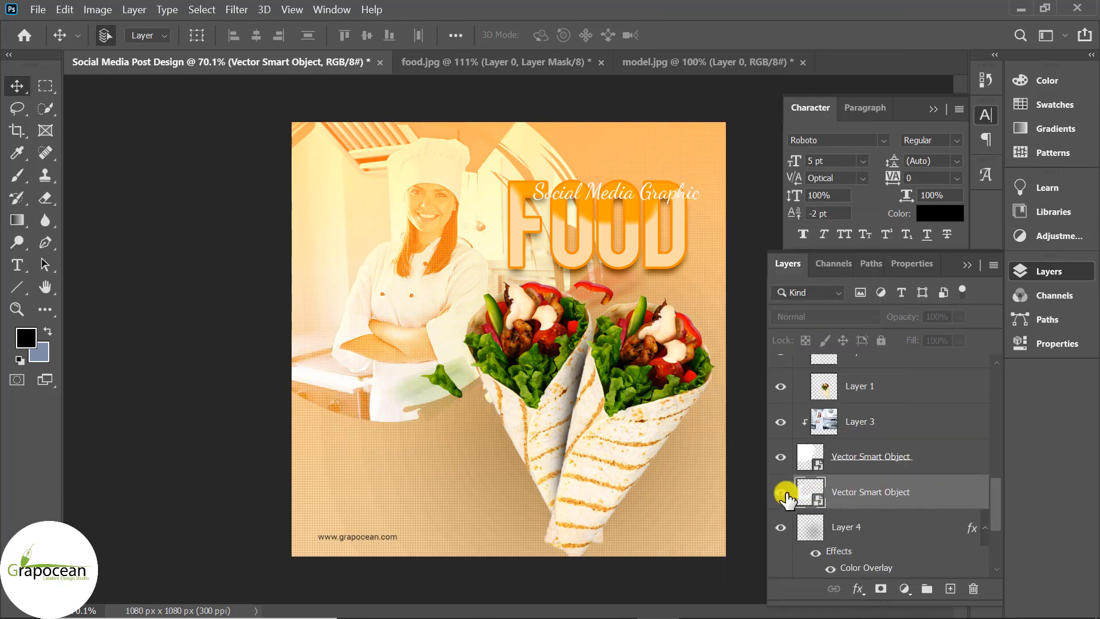
left_click(781, 491)
left_click(782, 493)
left_click(782, 492)
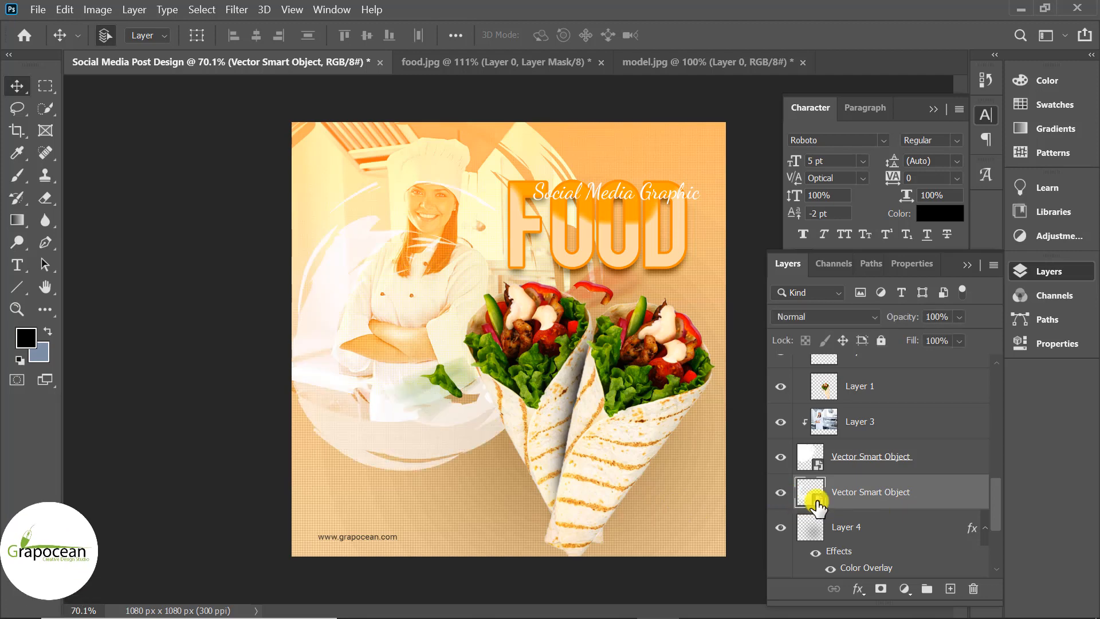
right_click(909, 500)
left_click(737, 30)
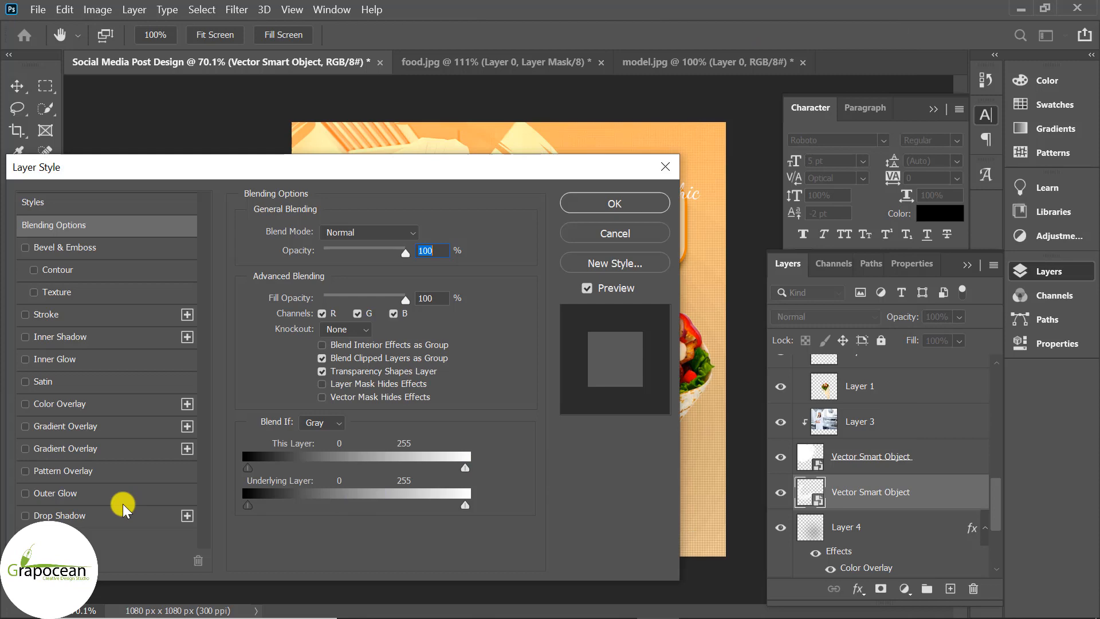
left_click(112, 515)
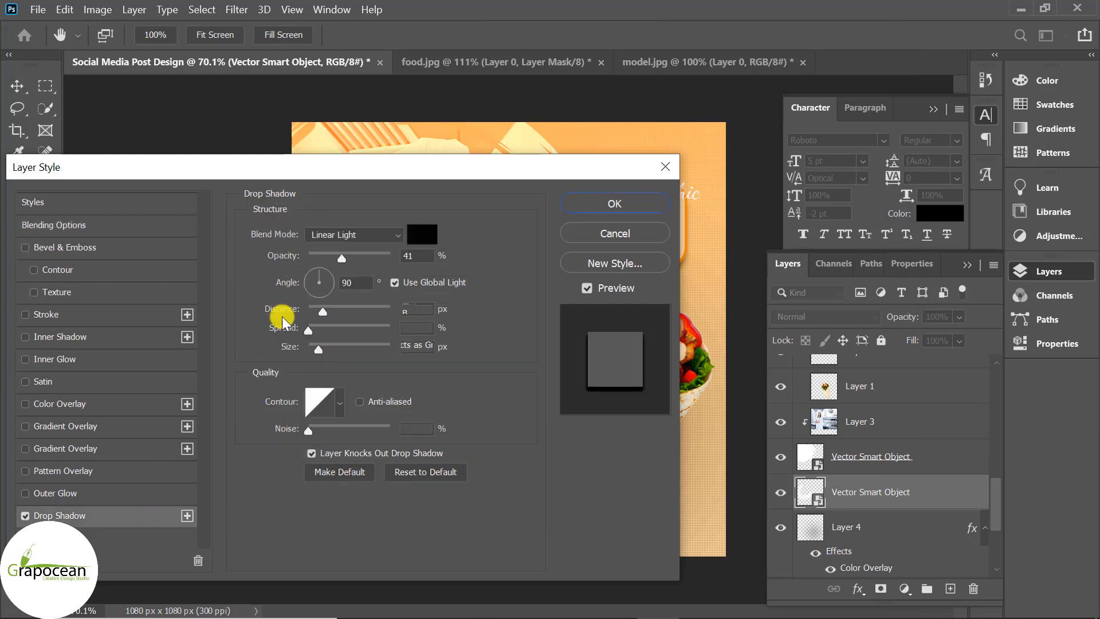
left_click_drag(346, 166, 908, 181)
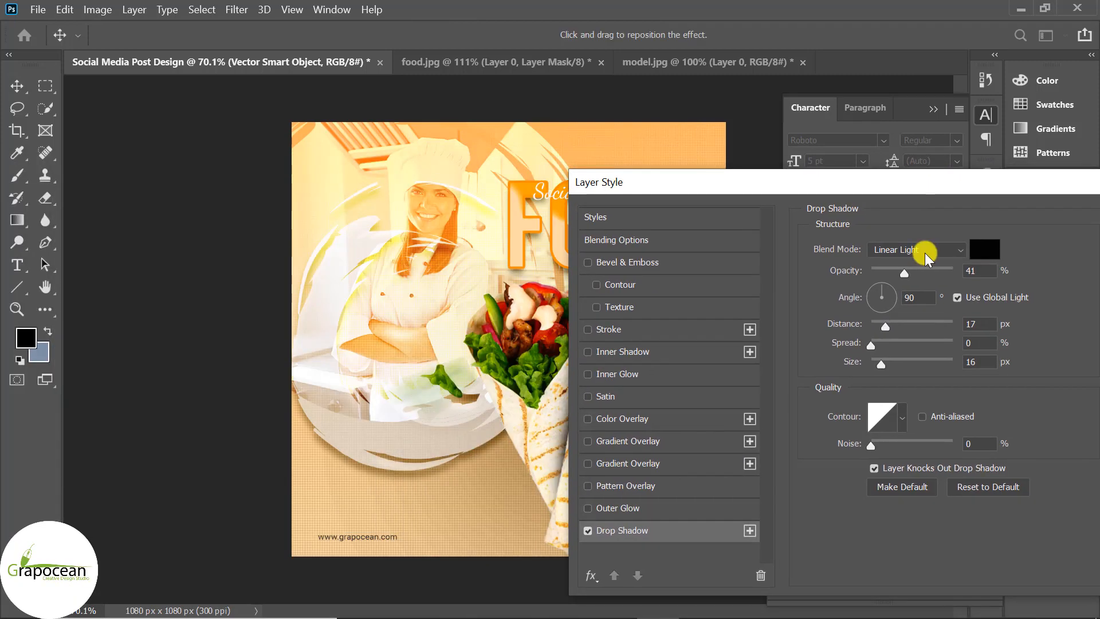
left_click(930, 248)
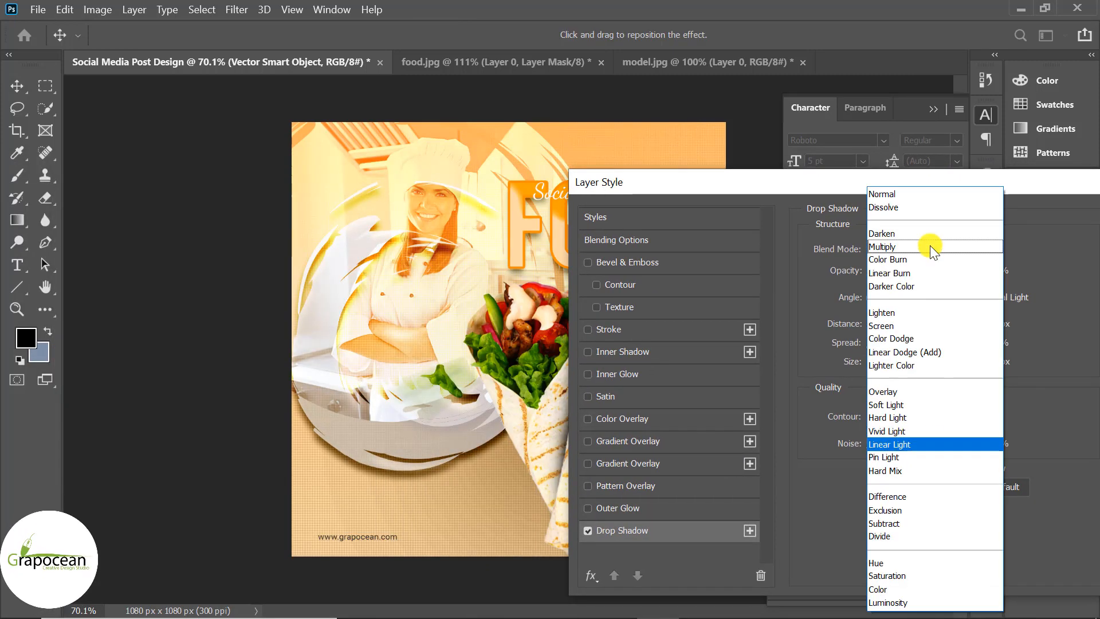
left_click(897, 405)
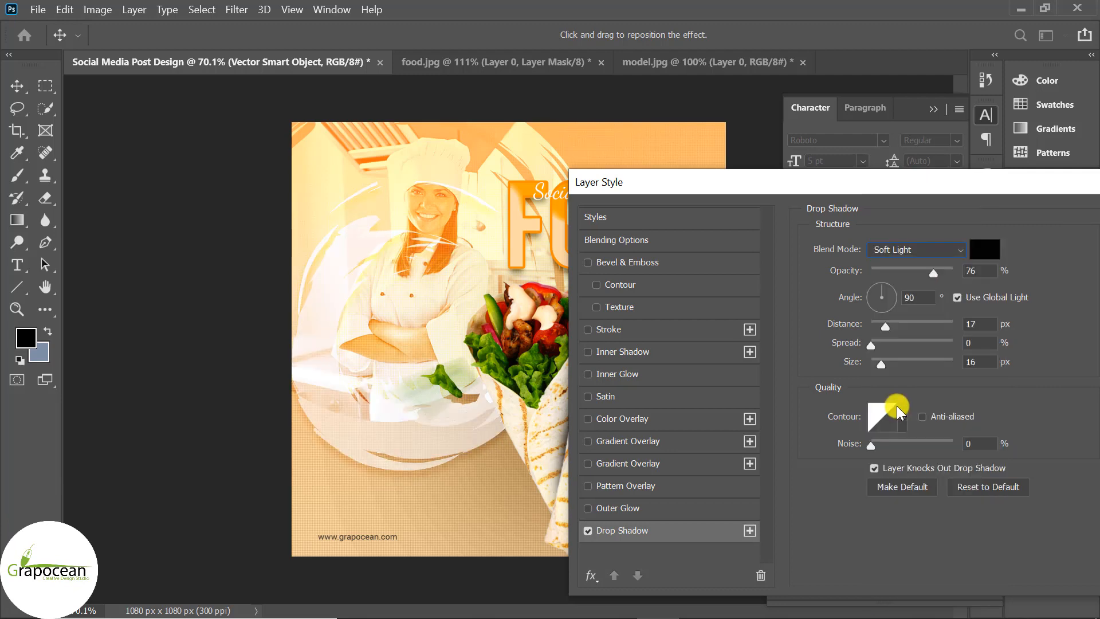
Lighten the cream colour of the Color Fill 1 background and select the Color Fill 2 layer
left_click_drag(823, 192, 321, 395)
left_click(694, 507)
left_click(633, 527)
scroll(633, 525, "down", 2)
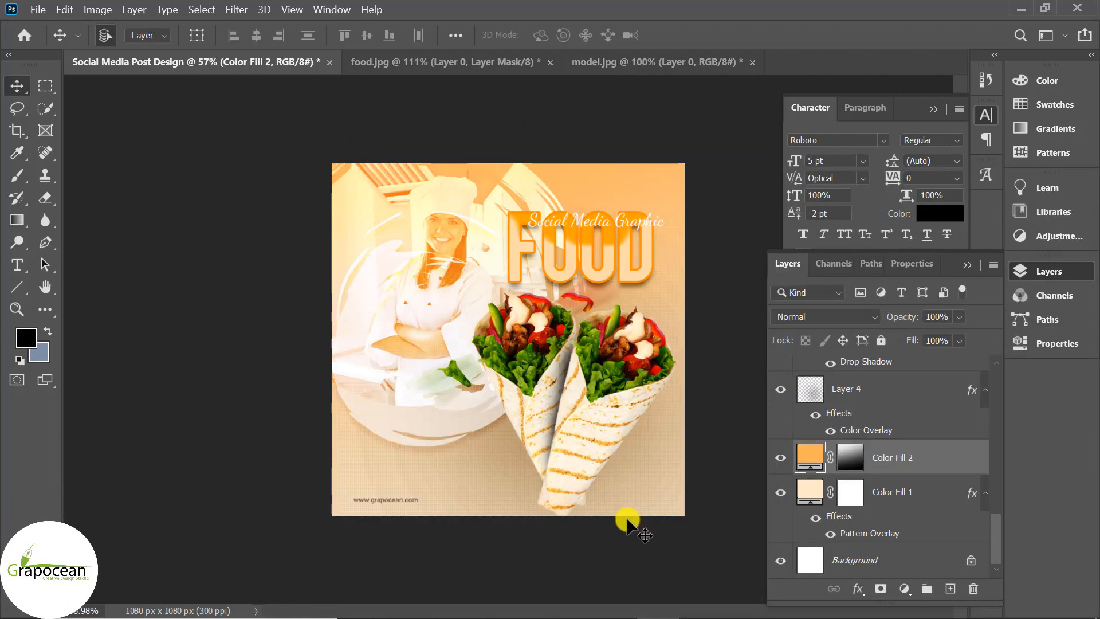
scroll(641, 509, "down", 5)
scroll(642, 507, "up", 3)
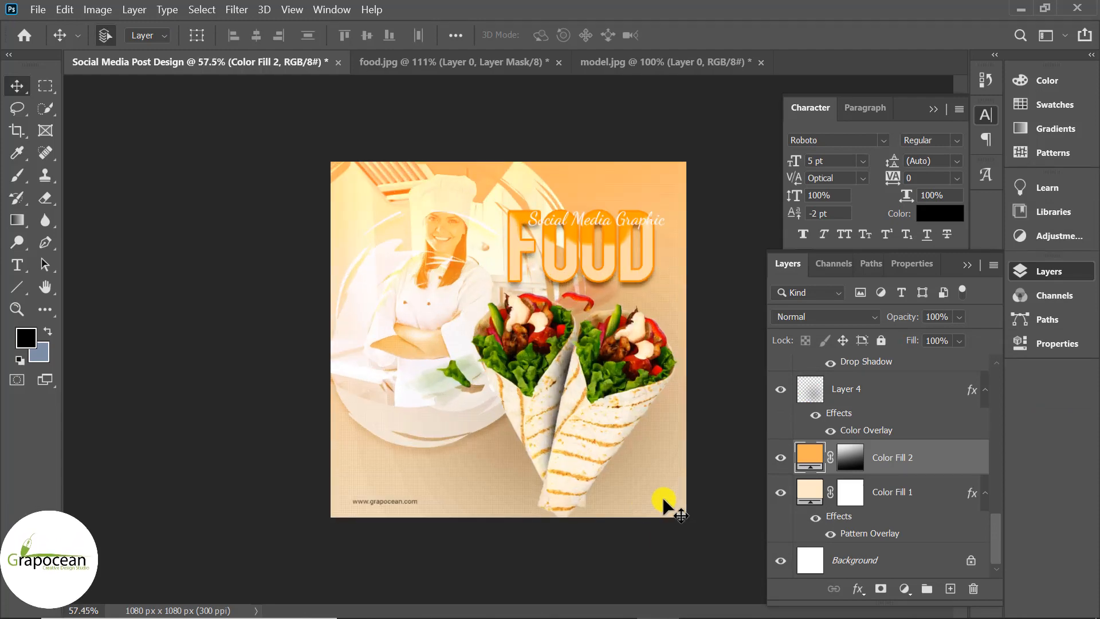
Collapse Group 1 containing the wraps and ingredients, and scale the whole group down slightly within the lower half of the post
left_click(596, 432)
scroll(830, 410, "up", 2)
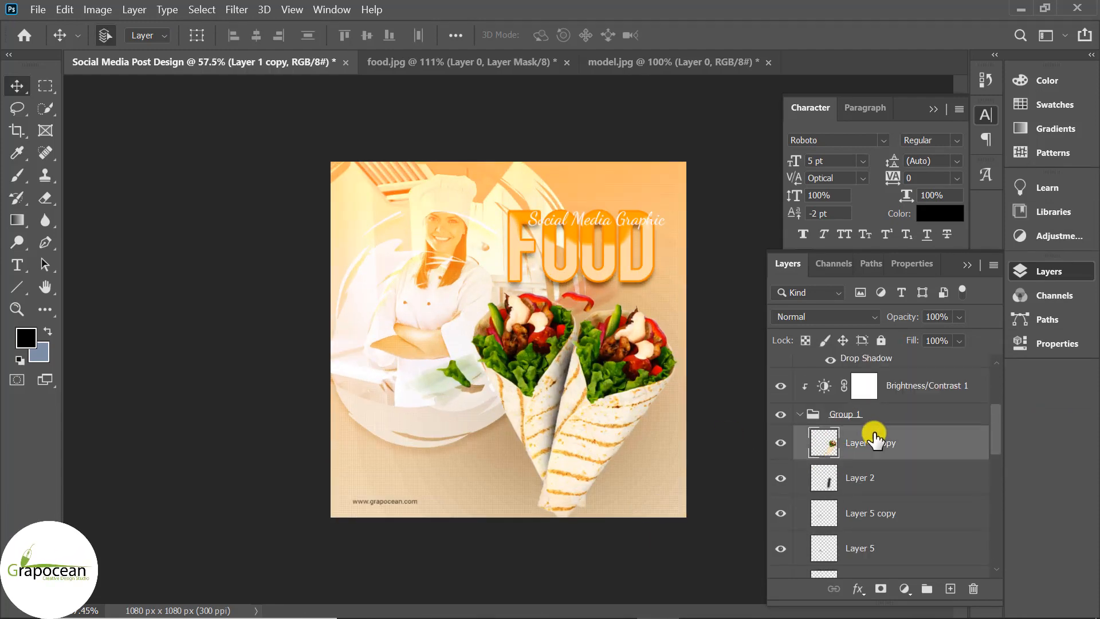
left_click(802, 449)
left_click(836, 451)
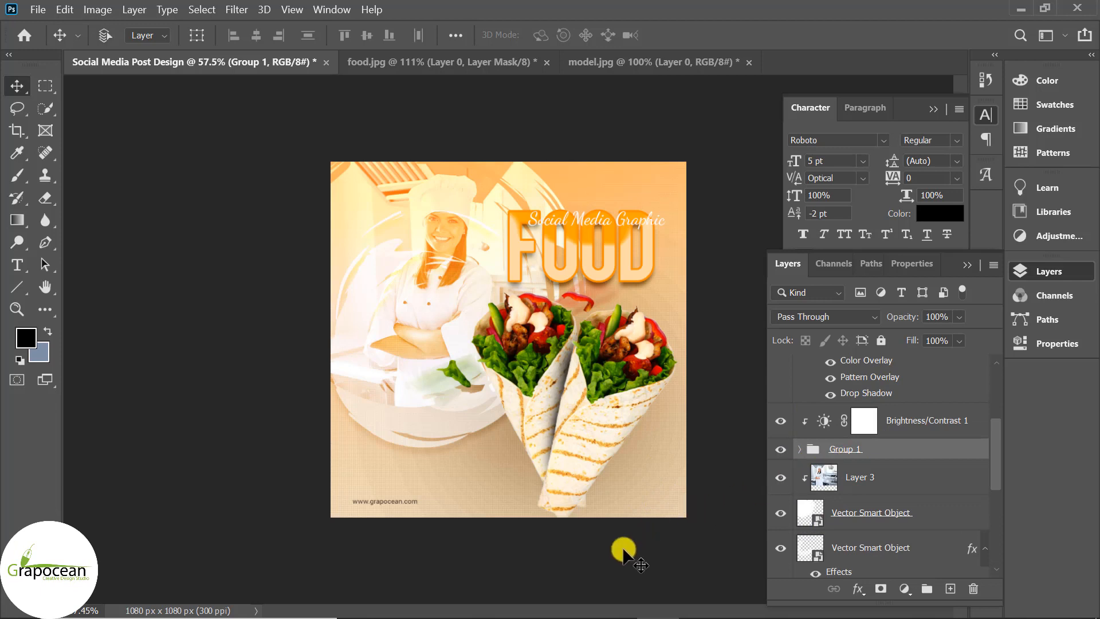
key("ctrl+t")
left_click_drag(678, 530, 649, 523)
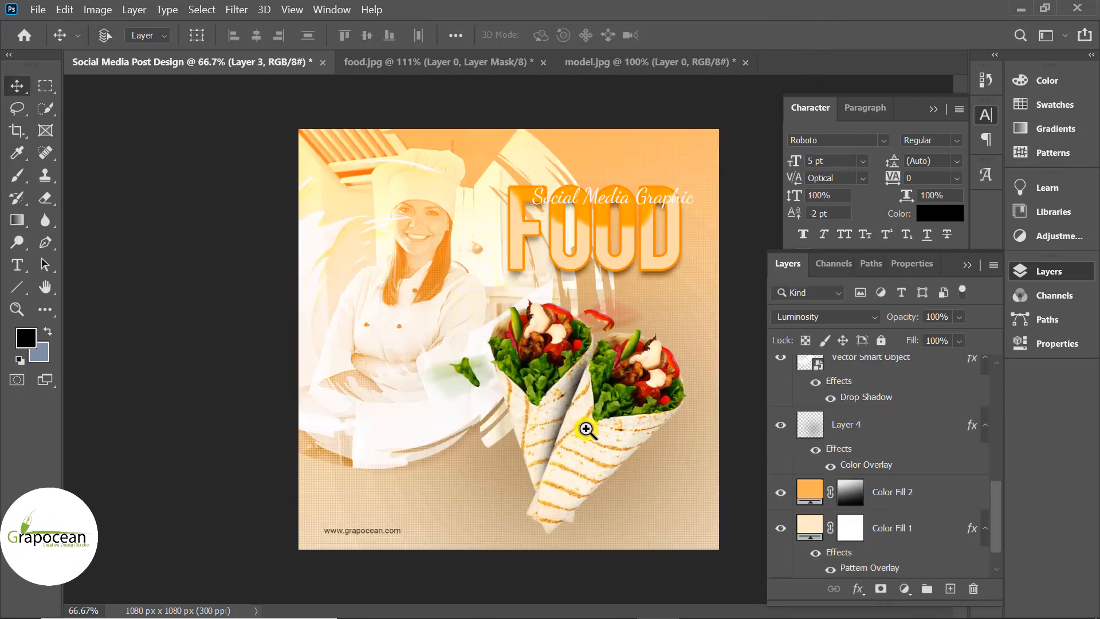
left_click(587, 428, "ctrl")
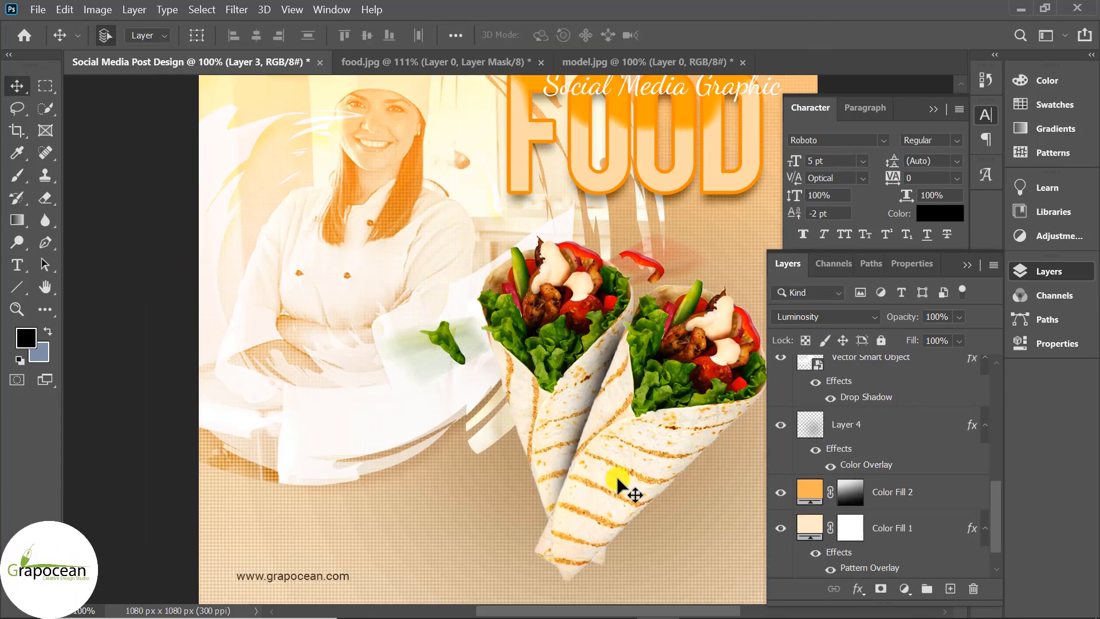
scroll(617, 478, "down", 3)
scroll(616, 476, "down", 6, "alt")
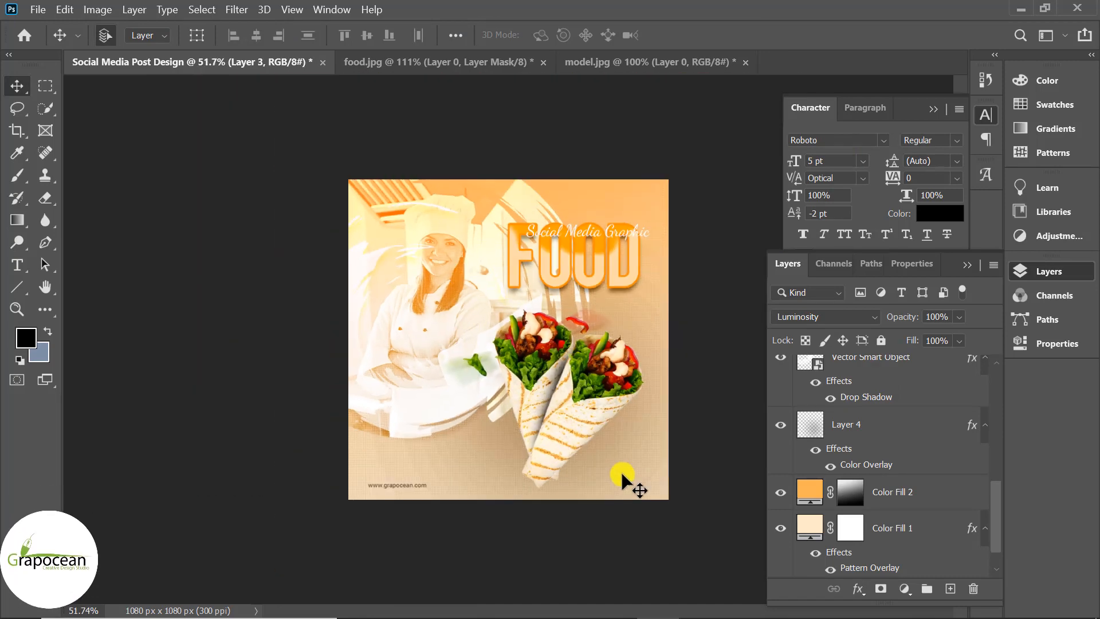
scroll(624, 464, "up", 1, "alt")
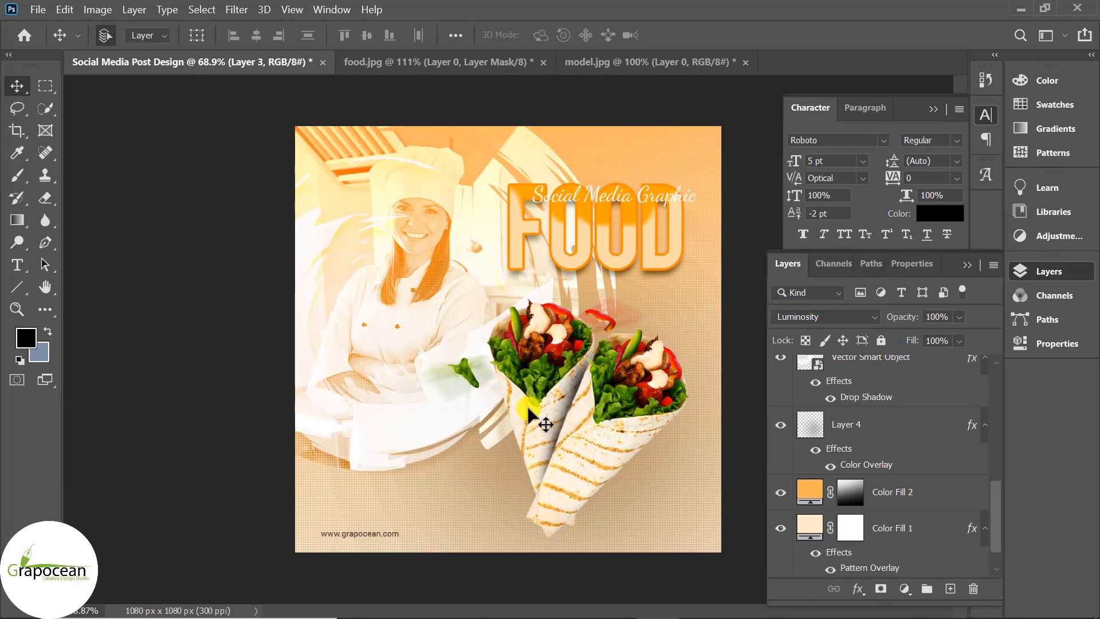
scroll(536, 414, "down", 1, "alt")
scroll(653, 334, "up", 1, "alt")
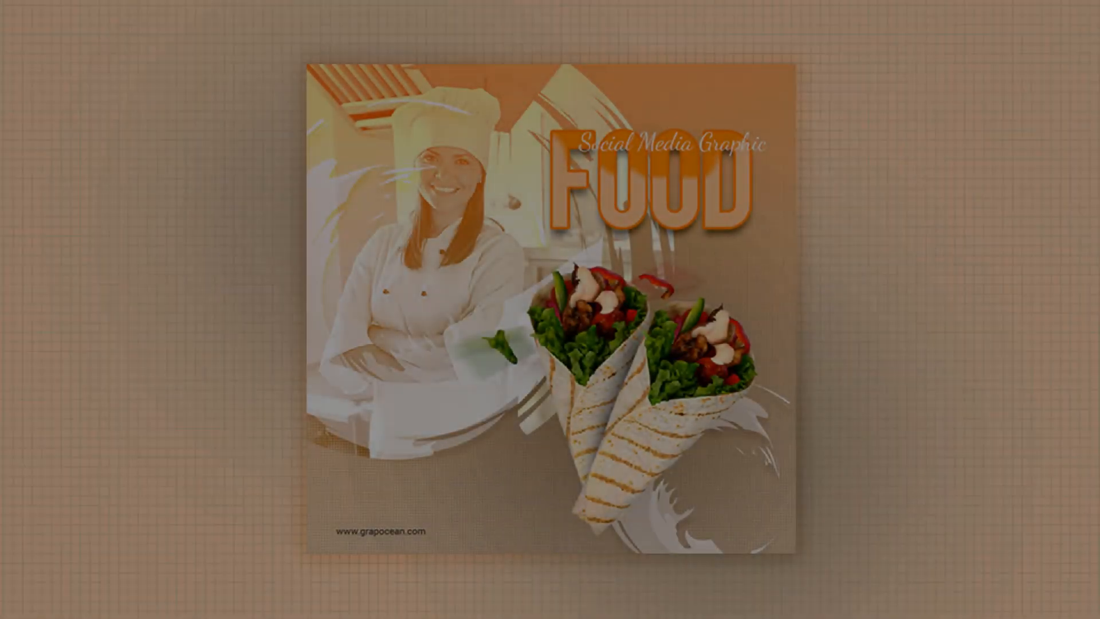